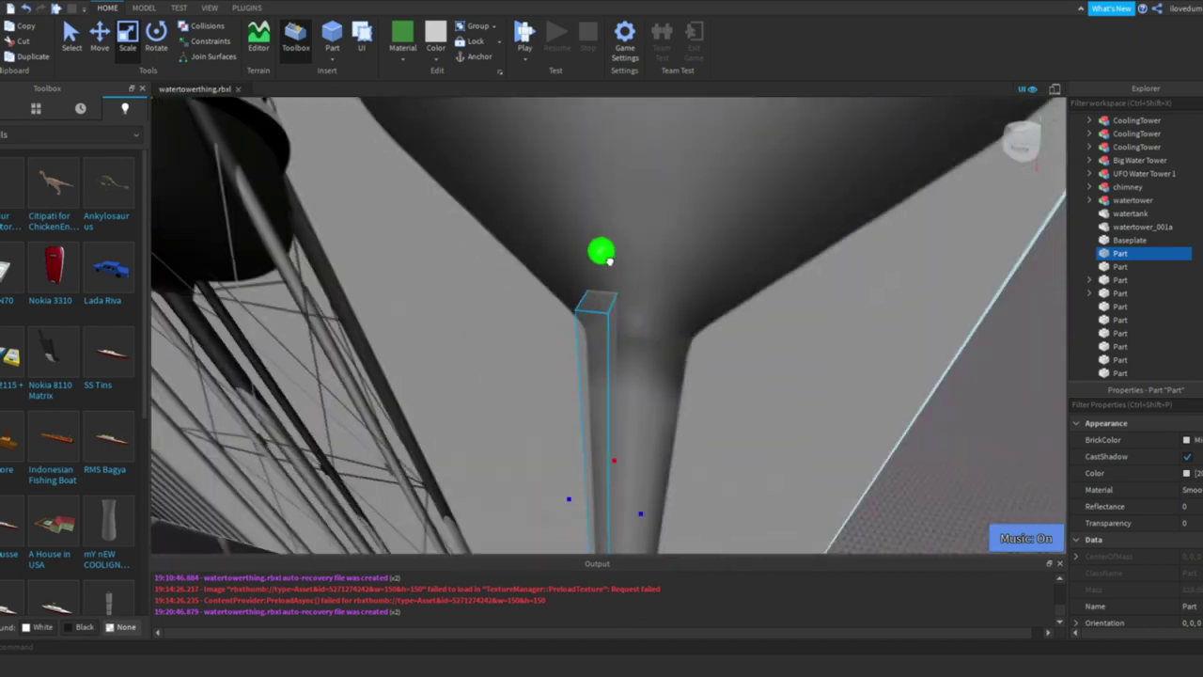
- Rotate the copied stem part to an X orientation of 20 degrees near the junction of the stem and bowl
key(ctrl+4)
scroll(462, 348, down, 3)
key(ctrl+2)
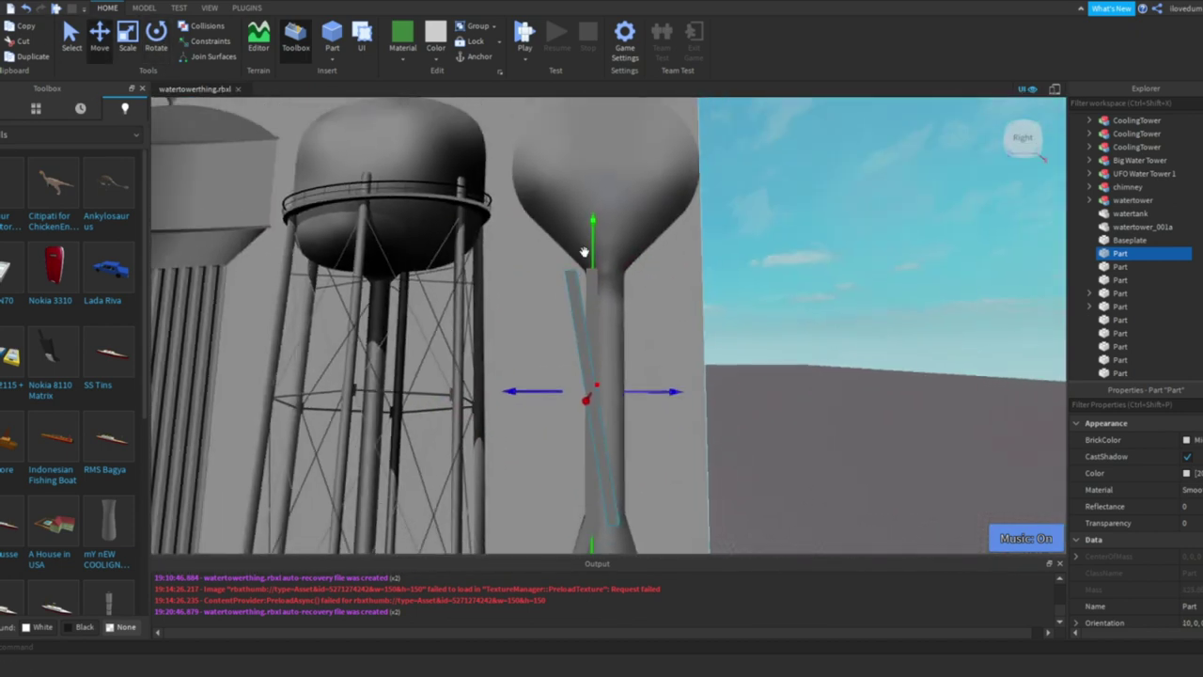
click(157, 39)
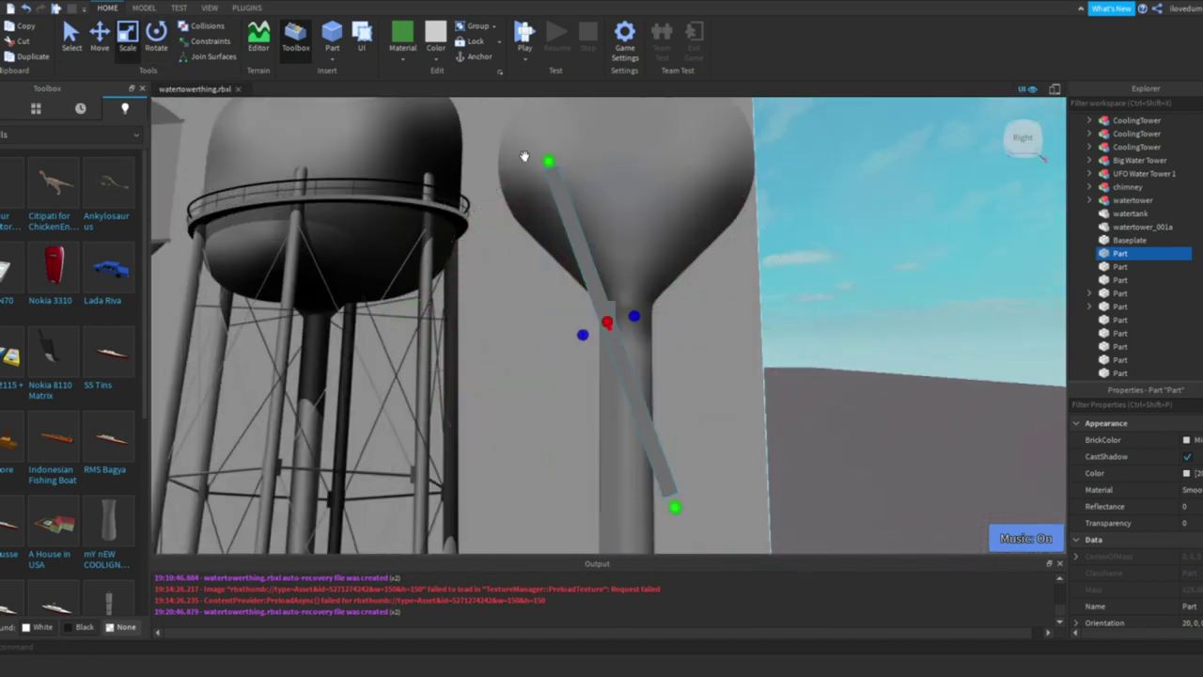
- Shorten the 20-degree part and seat it at the top of the stem, leaning along the bowl's lower edge
drag(524, 156, 607, 348)
key(f)
key(ctrl+2)
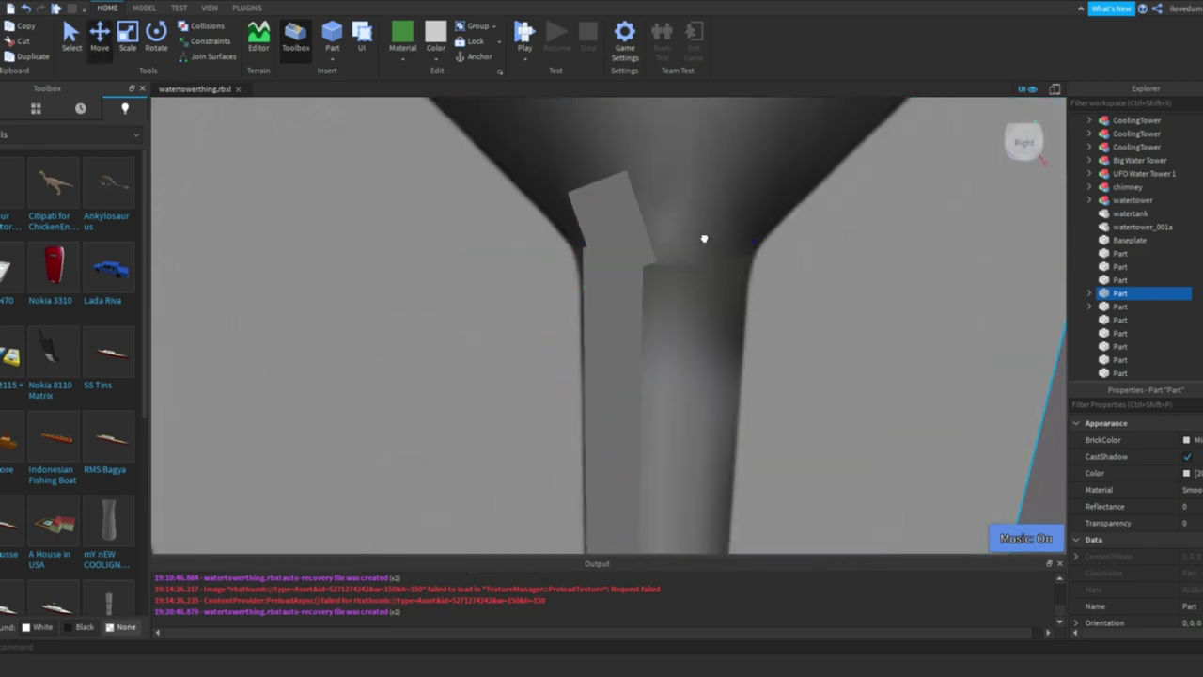
scroll(691, 219, down, 2)
key(ctrl+3)
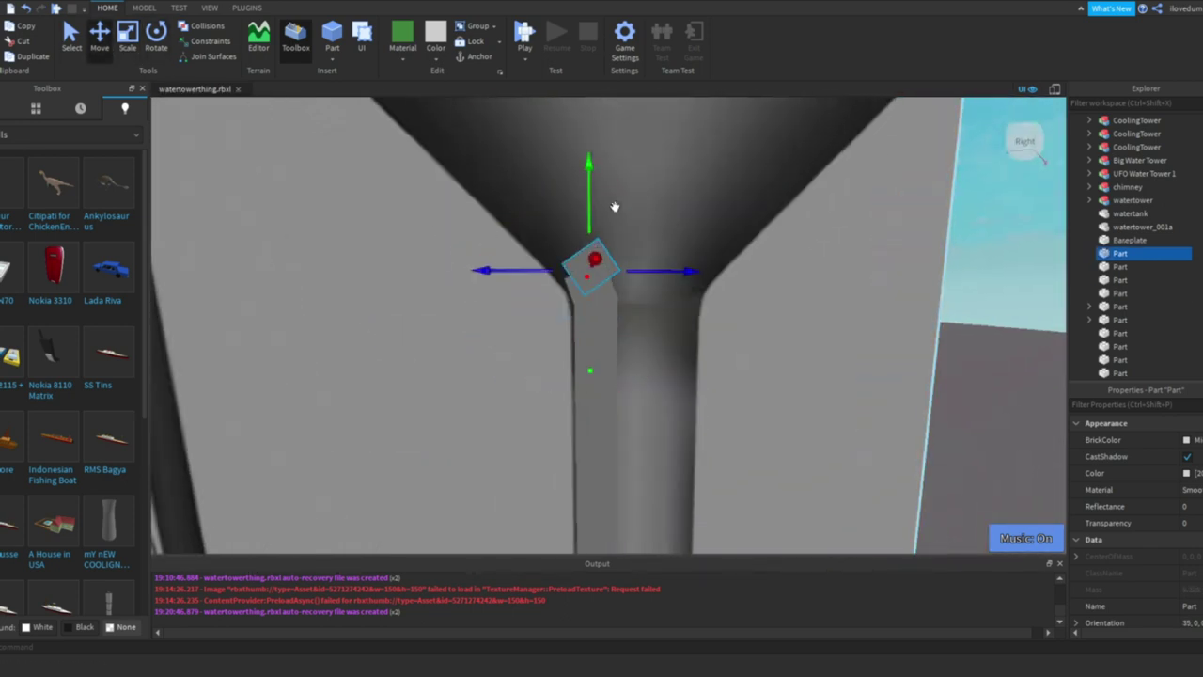
- Rotate the next segment to 45 degrees, align it with the stem joint and lengthen it along the bowl's lower slope
scroll(674, 259, down, 2)
key(ctrl+3)
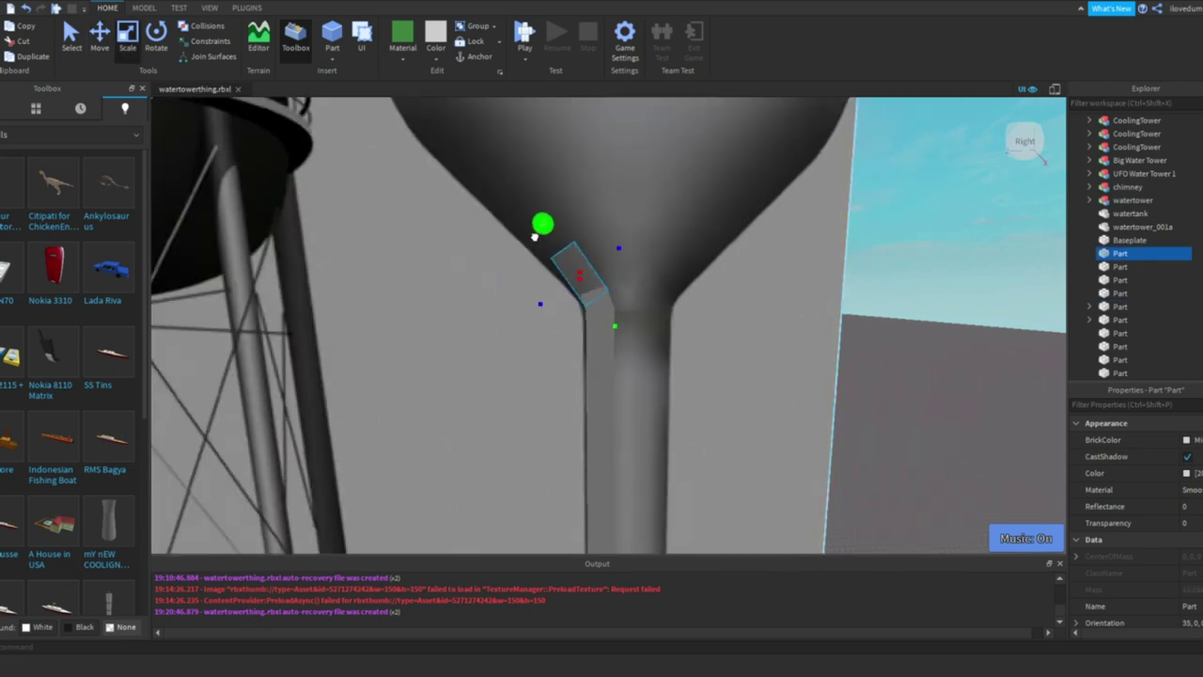
scroll(492, 305, up, 3)
scroll(314, 261, down, 3)
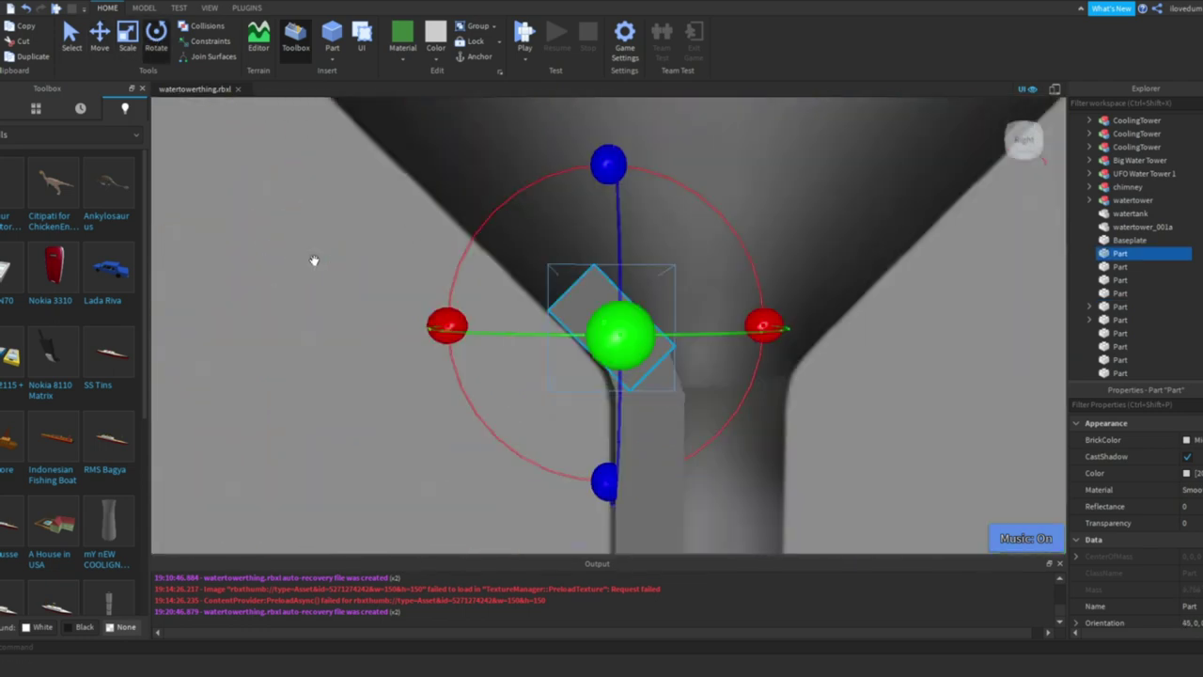
key(ctrl+2)
right_drag(781, 330, 714, 310)
mouse_move(511, 207)
right_down()
mouse_move(398, 116)
mouse_move(512, 230)
right_up()
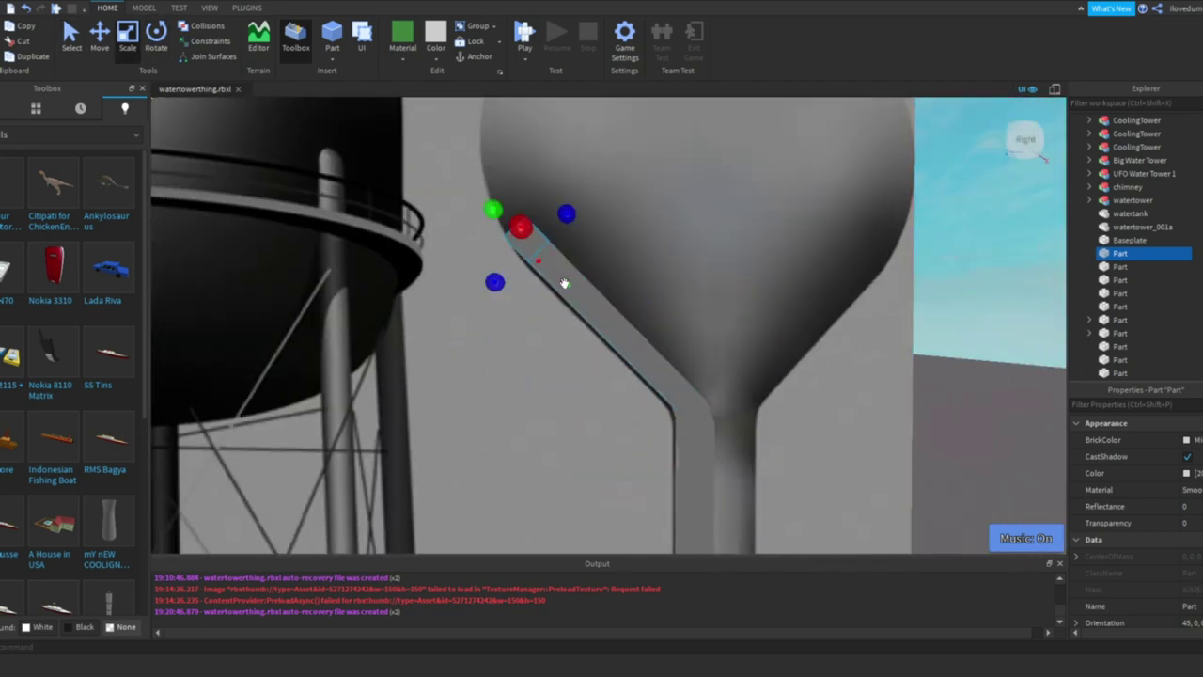
- Place a segment tilted 35 degrees at the upper end of the slope and fit its length to the bowl outline
key(ctrl+4)
scroll(564, 283, up, 3)
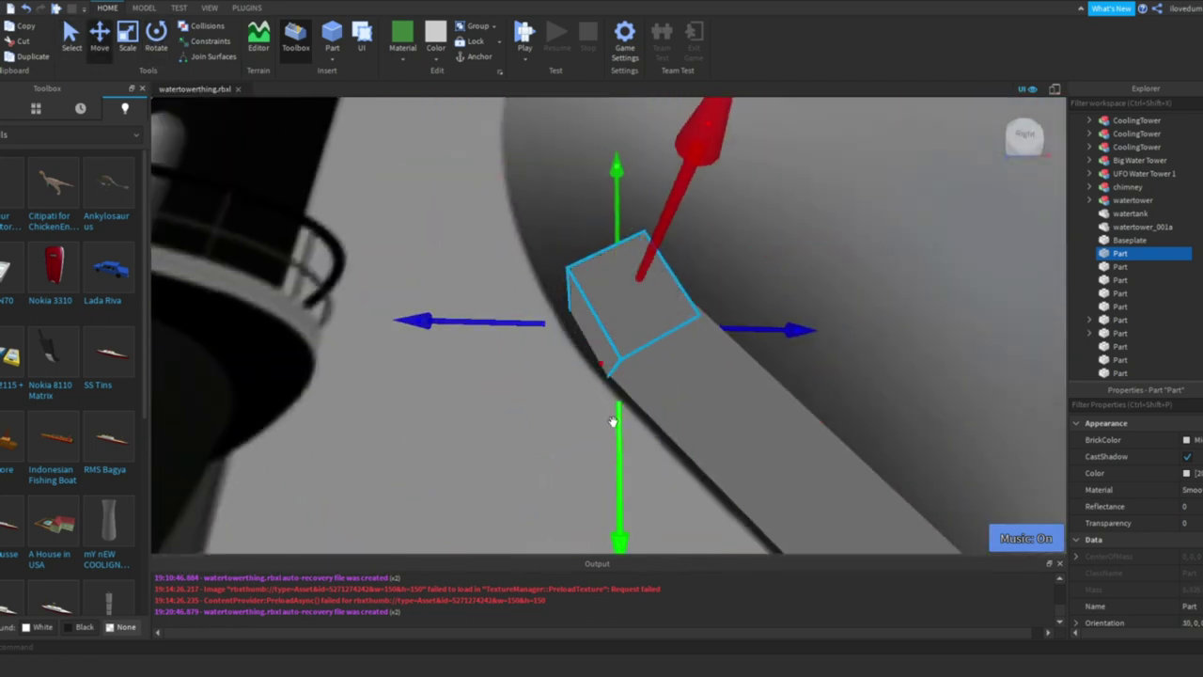
scroll(612, 421, down, 5)
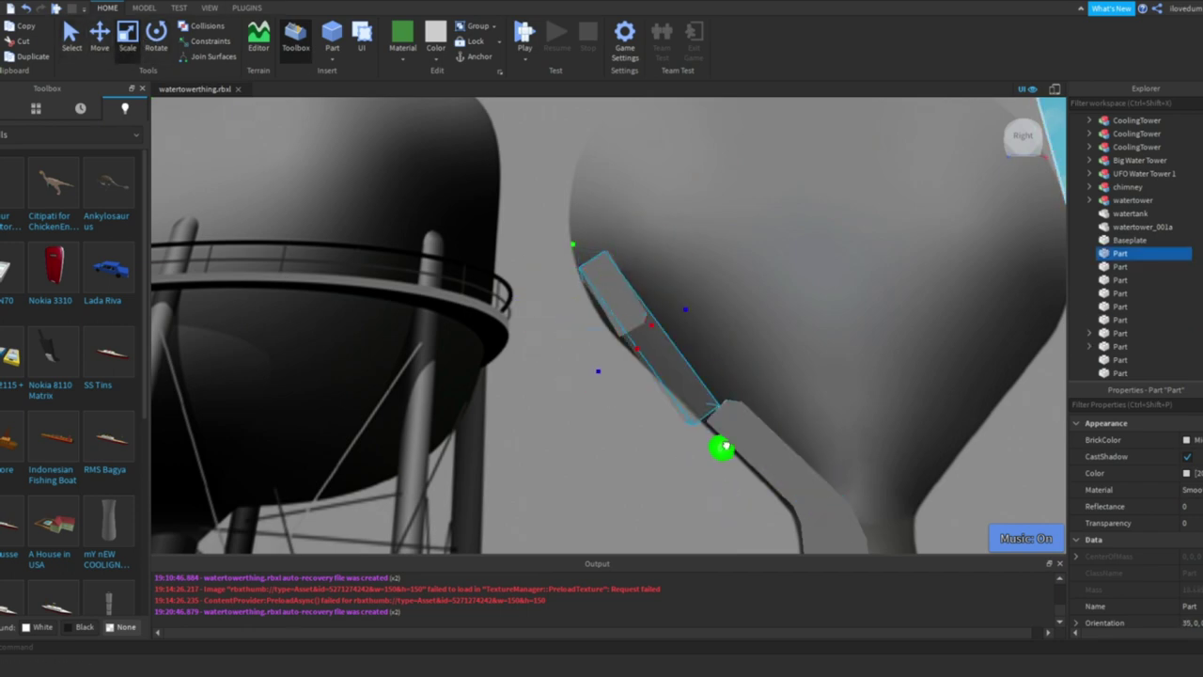
click(585, 310)
right_drag(511, 201, 560, 235)
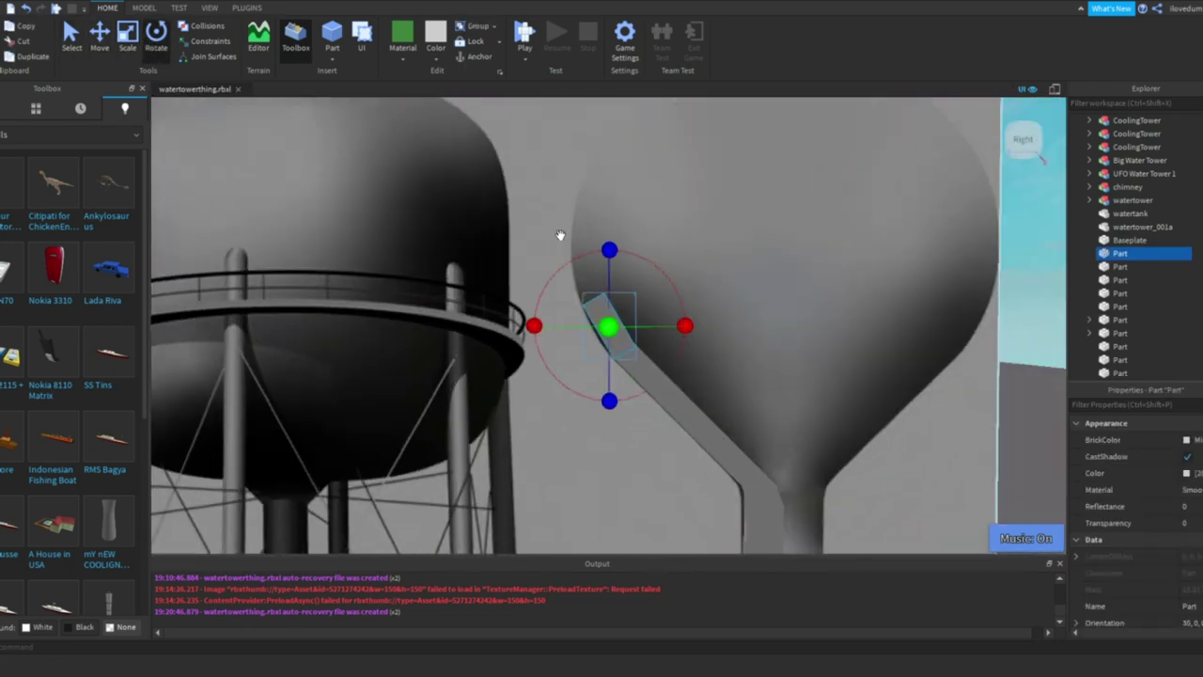
- Add another segment above the 35-degree one, tilt it to 10 degrees and align it with the bowl's side
key(ctrl+2)
key(f)
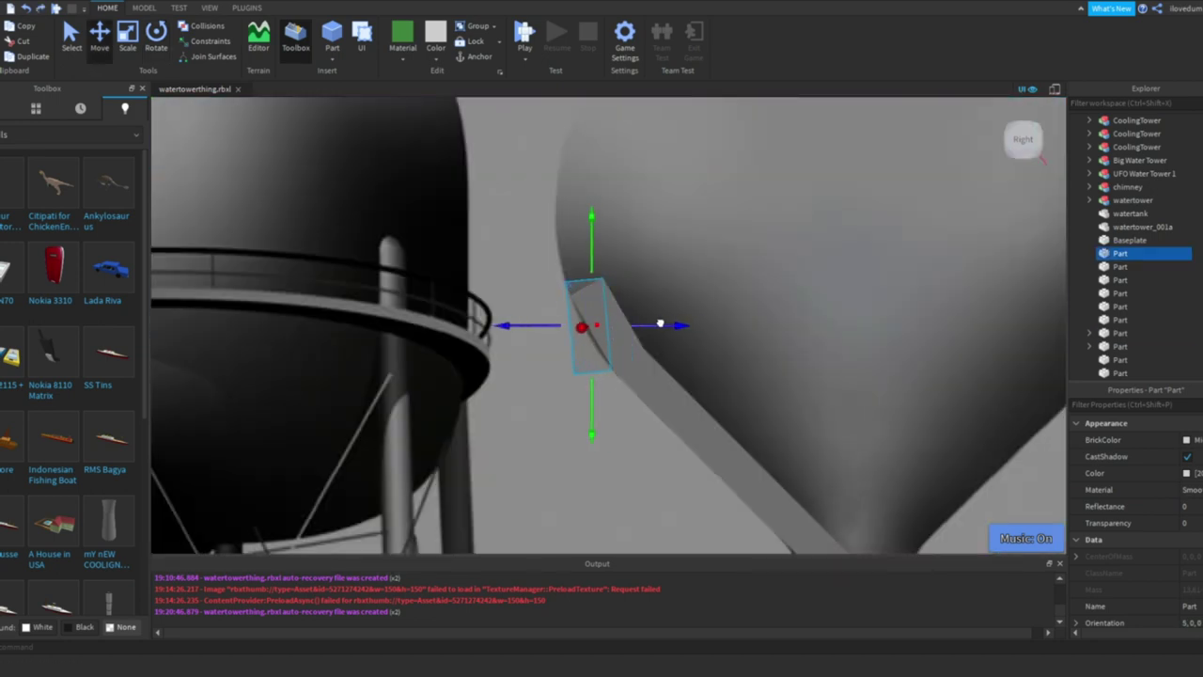
right_drag(648, 260, 563, 226)
scroll(499, 197, up, 5)
scroll(499, 197, down, 3)
key(ctrl+4)
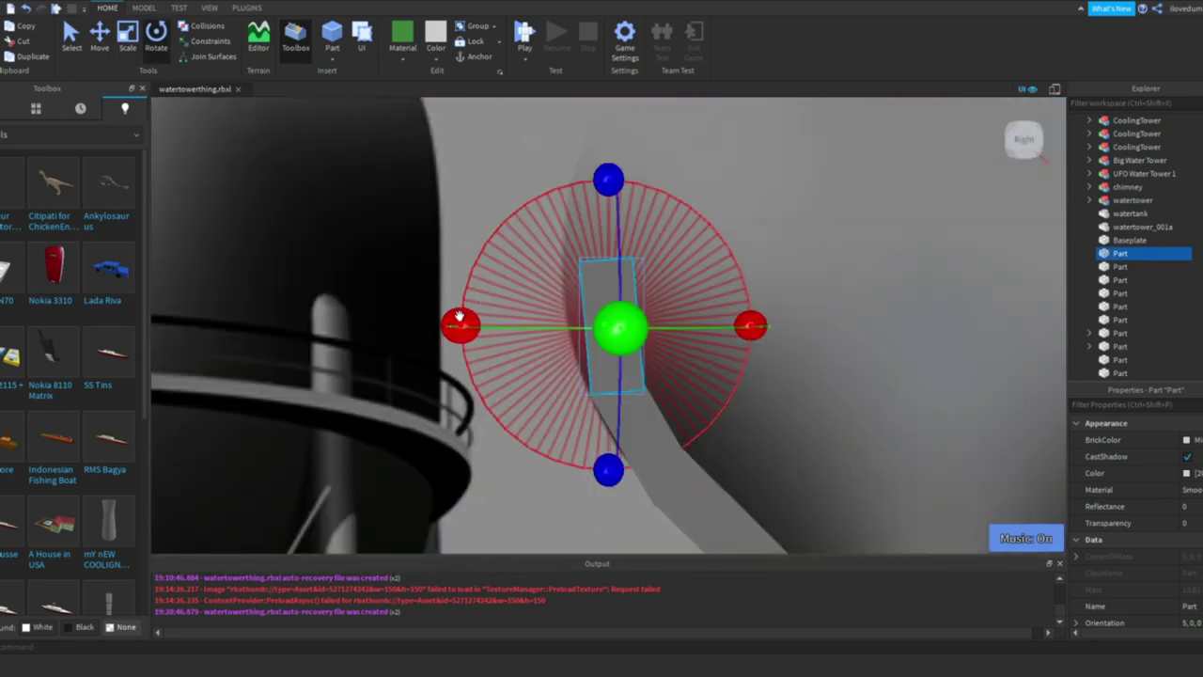
click(99, 38)
scroll(216, 169, down, 3)
key(ctrl+4)
scroll(456, 301, up, 3)
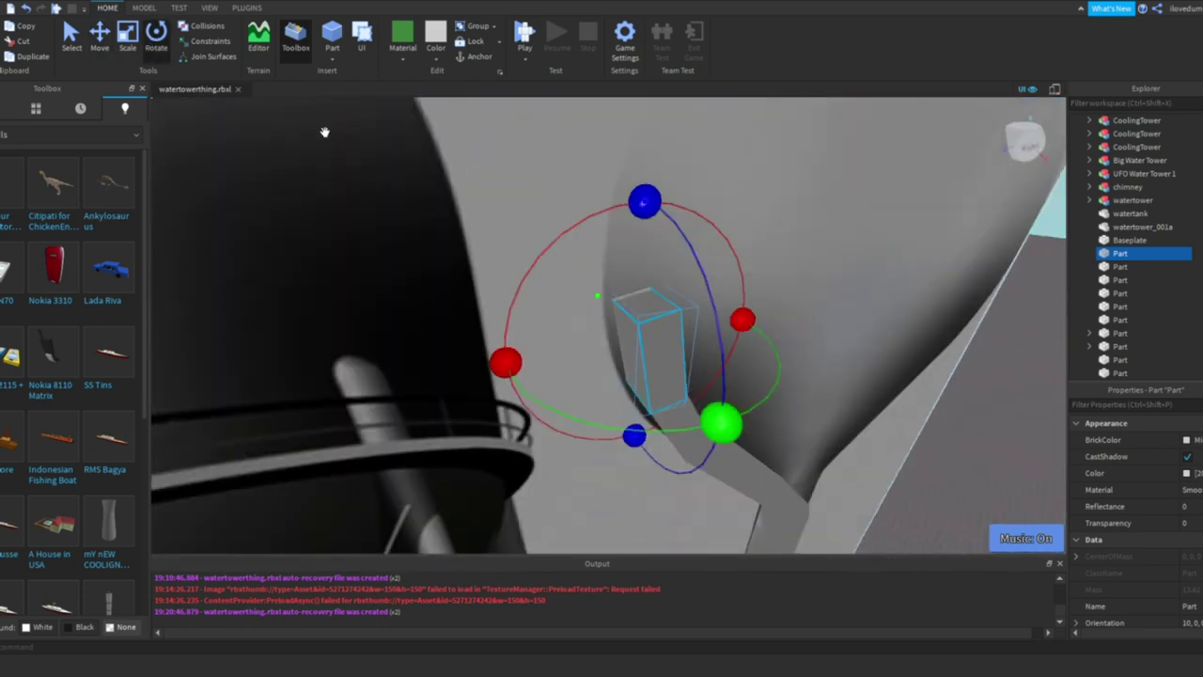
- Add an upright segment with 0-degree orientation and stack it above the 10-degree segment along the bowl's side
key(ctrl+2)
scroll(588, 153, up, 2)
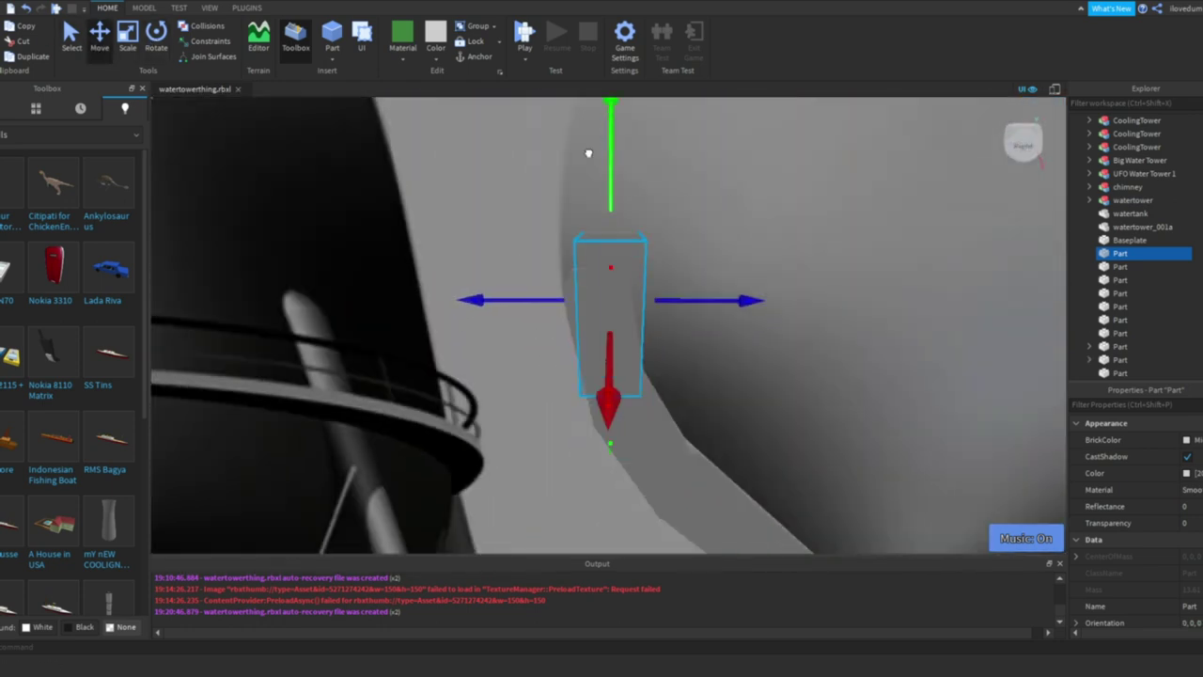
right_drag(589, 153, 605, 173)
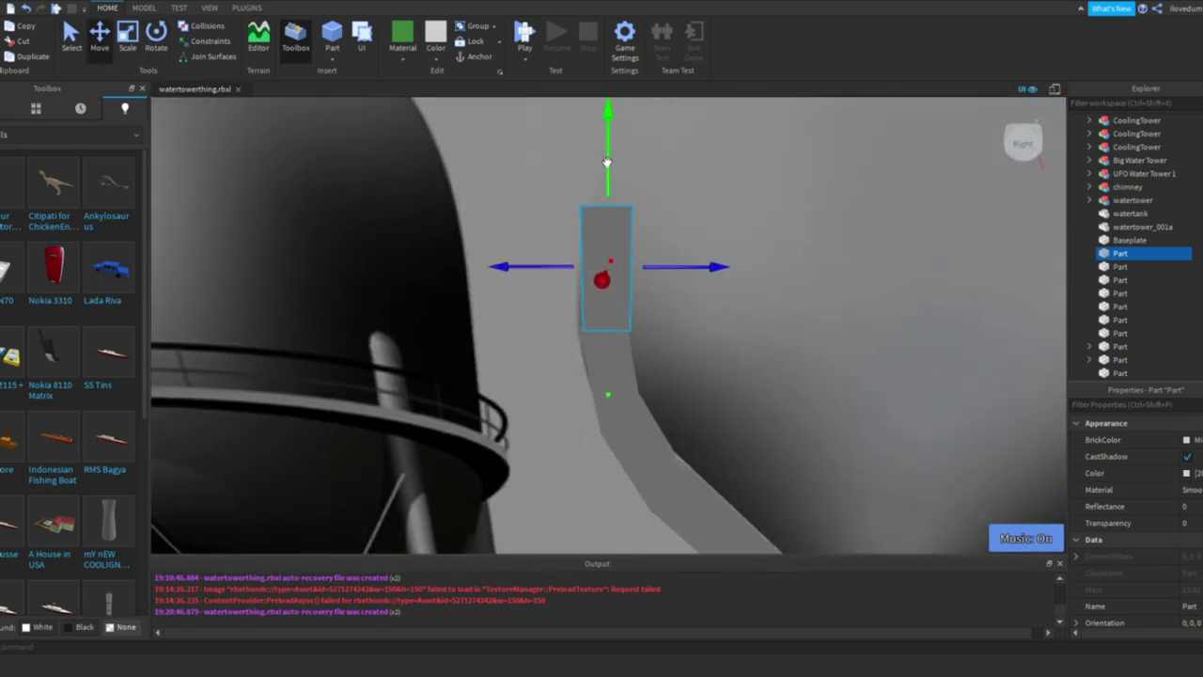
scroll(704, 242, up, 5)
key(ctrl+3)
scroll(610, 209, down, 4)
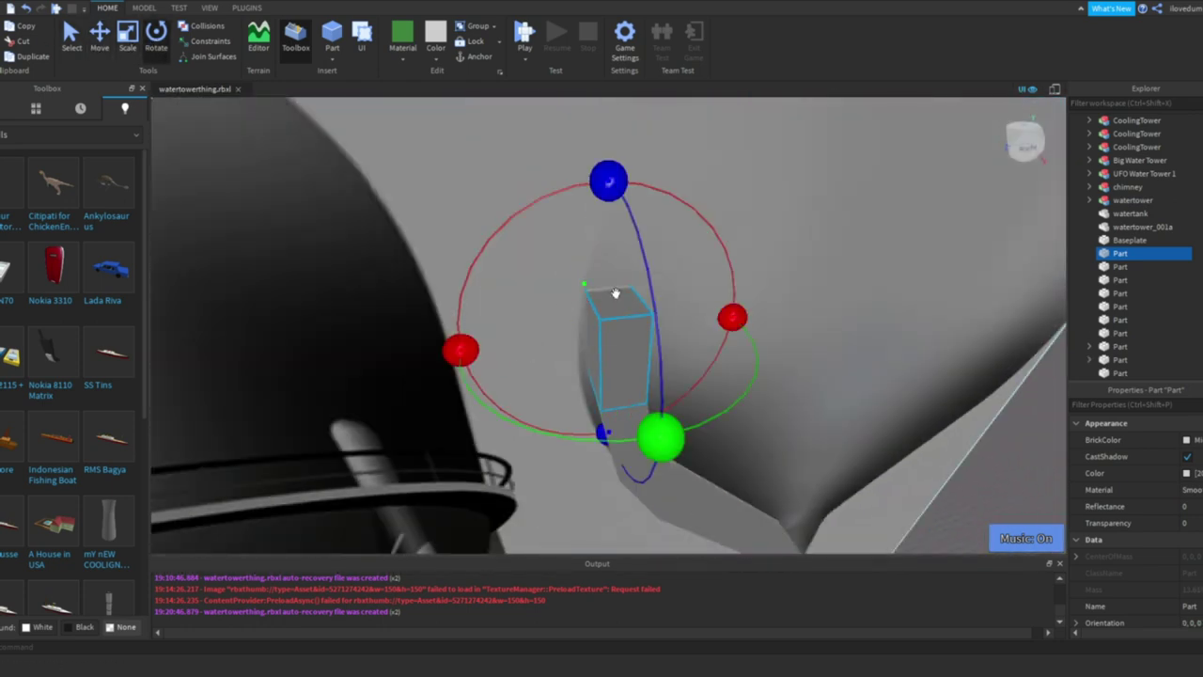
- Continue the outline above the upright segment, tilting the top piece inward to -5 and on to -10 degrees
key(ctrl+2)
scroll(671, 301, up, 3)
scroll(704, 301, down, 4)
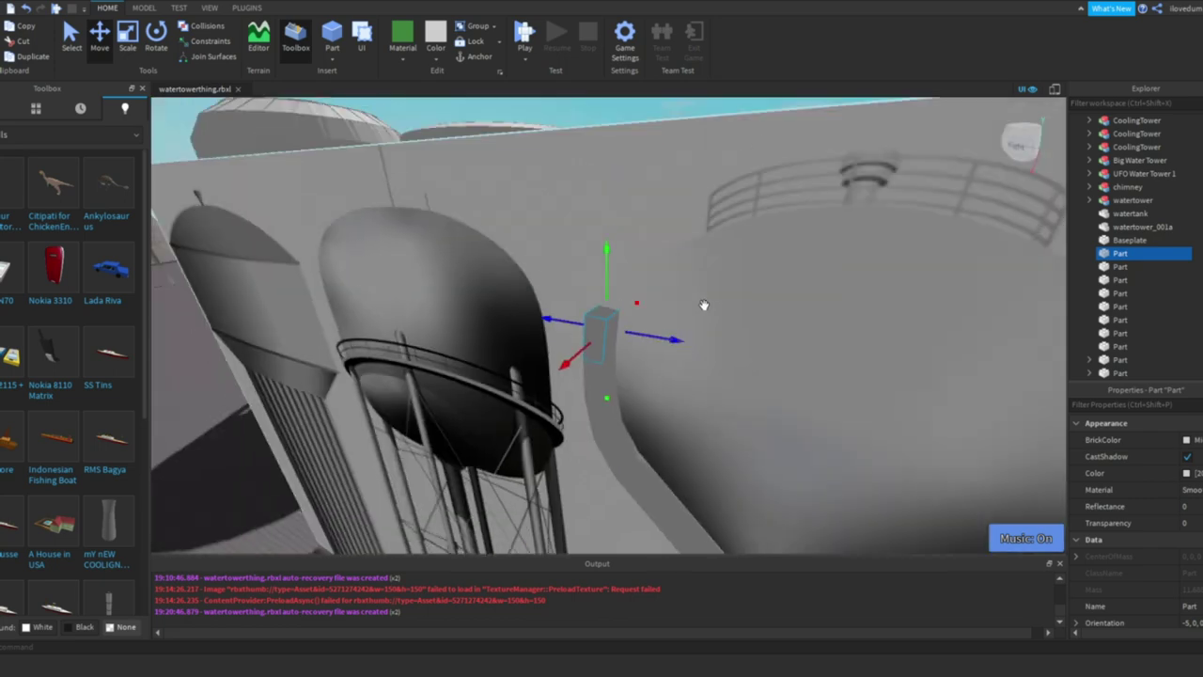
scroll(704, 301, up, 4)
key(ctrl+3)
key(ctrl+4)
key(o)
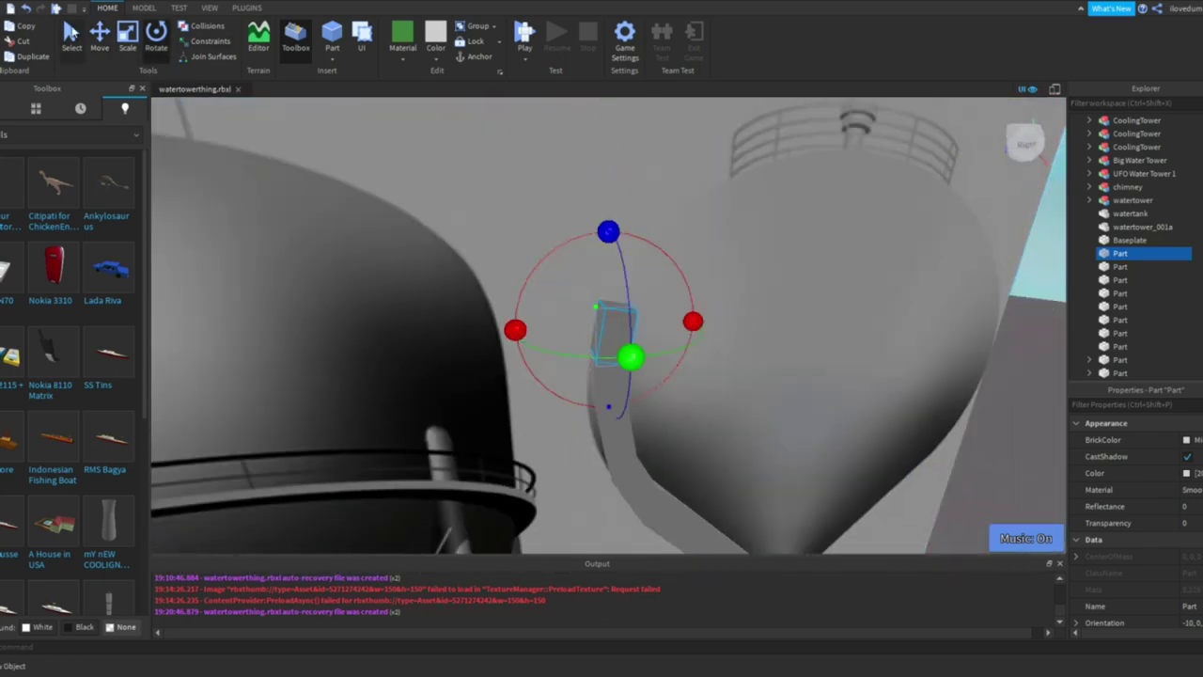
- Place the next segment above the -10-degree piece and rotate it to -20 degrees to follow the bowl's shoulder
key(ctrl+2)
scroll(542, 293, up, 3)
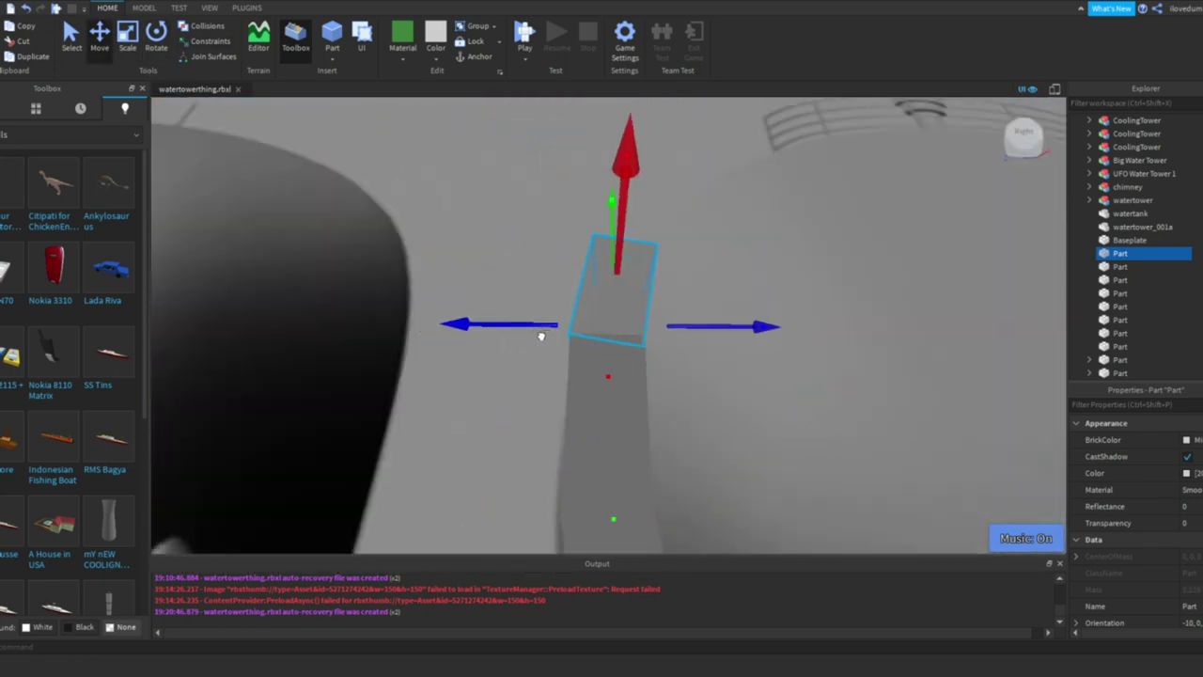
right_drag(541, 336, 628, 267)
key(ctrl+3)
key(ctrl+4)
scroll(628, 267, down, 5)
scroll(444, 321, up, 4)
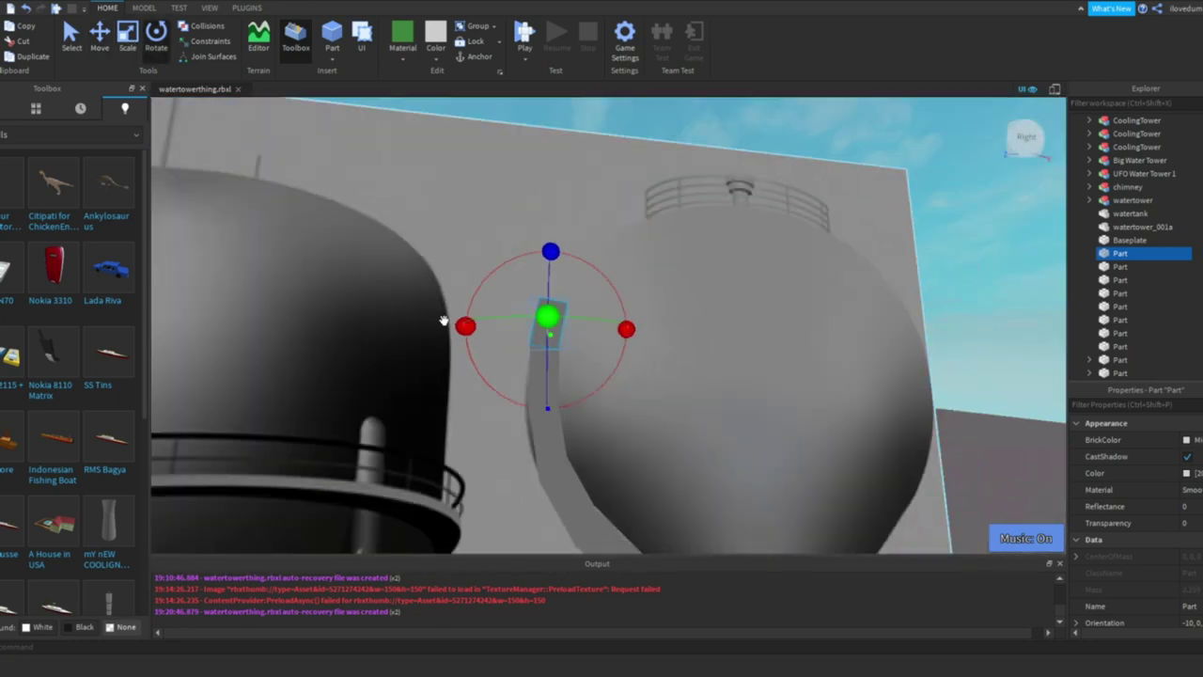
scroll(499, 317, up, 2)
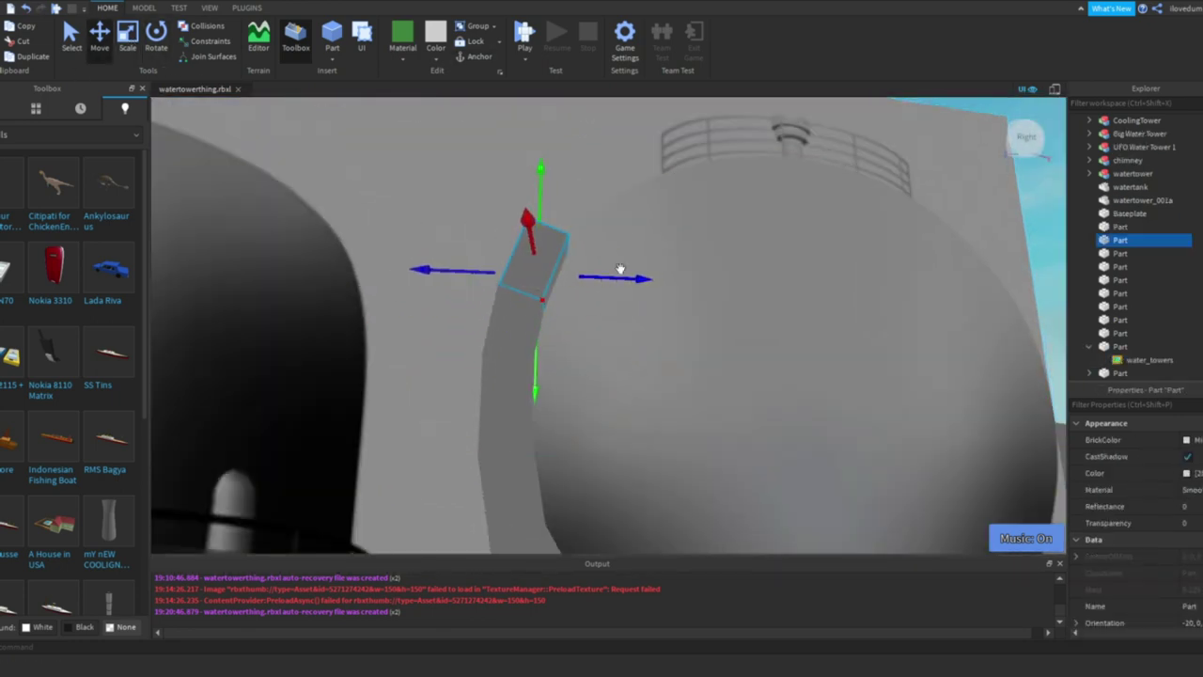
- Rotate the top segment to -25 degrees and extend its length along the bowl's upper curve
key(ctrl+4)
scroll(508, 271, up, 2)
right_drag(507, 272, 510, 244)
key(ctrl+3)
scroll(510, 220, up, 3)
scroll(567, 210, down, 3)
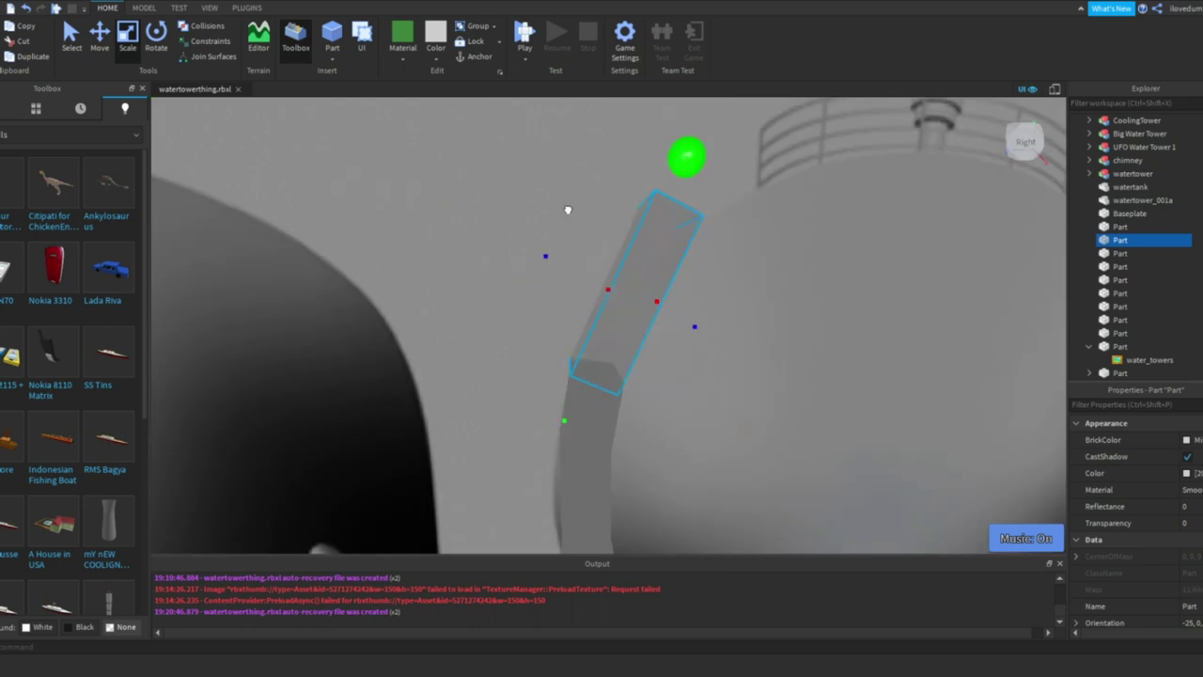
- Position a segment tilted -50 degrees on the upper curve and rotate the piece below it to -35 degrees to join them
key(ctrl+4)
drag(564, 282, 326, 323)
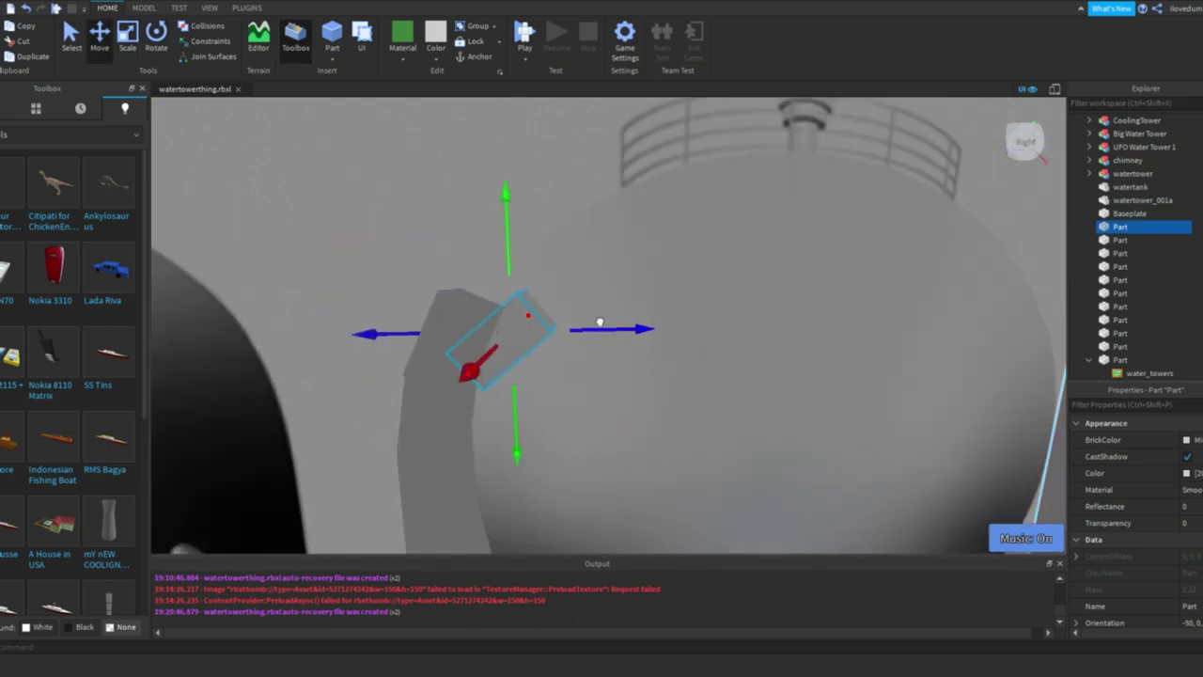
key(ctrl+4)
drag(438, 311, 564, 282)
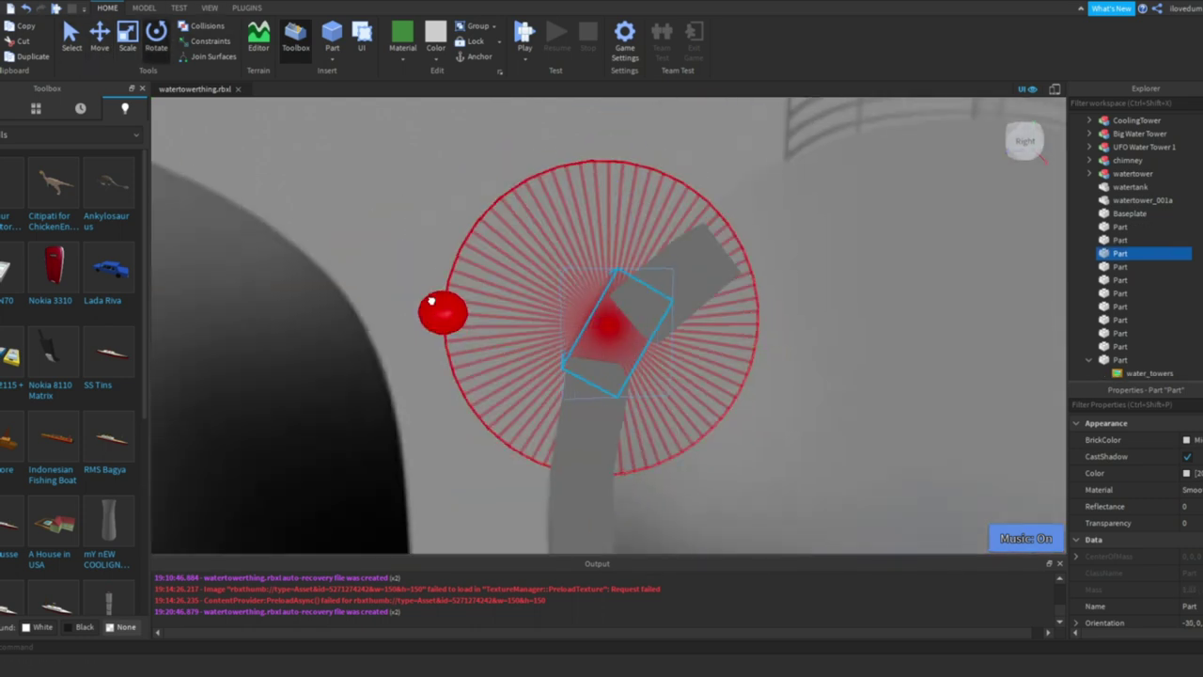
key(ctrl+2)
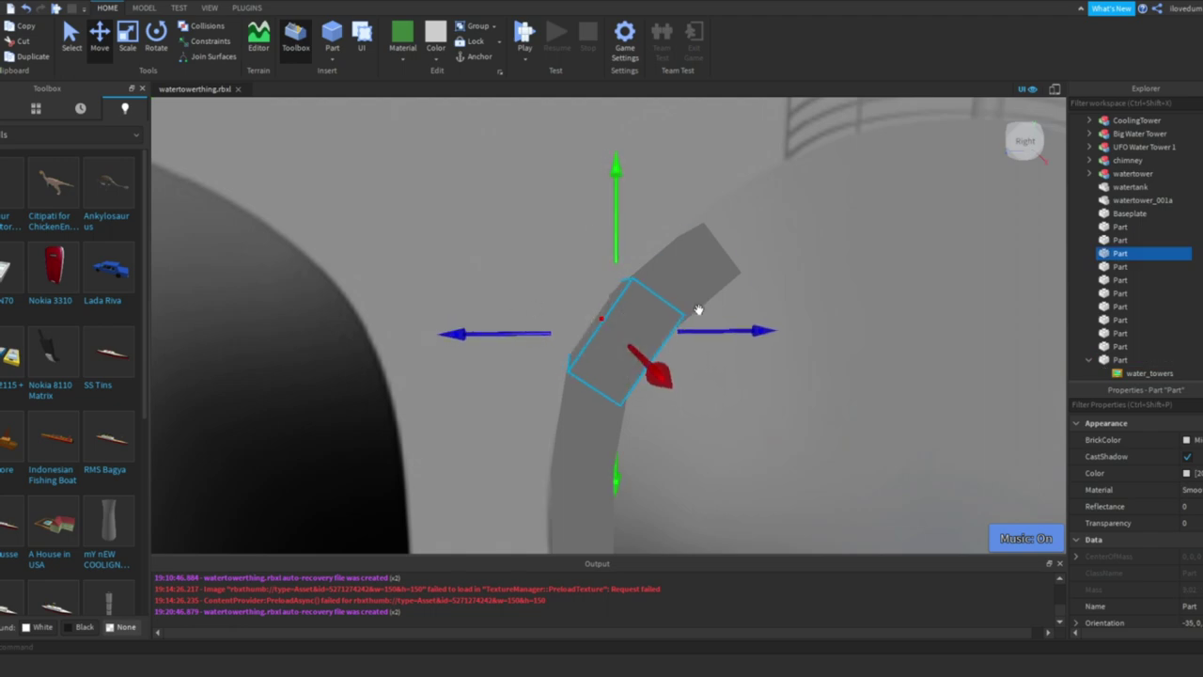
right_drag(699, 309, 529, 277)
- Lengthen the -50-degree end segment along the bowl's upper edge toward the railing
click(496, 306)
scroll(496, 306, down, 5)
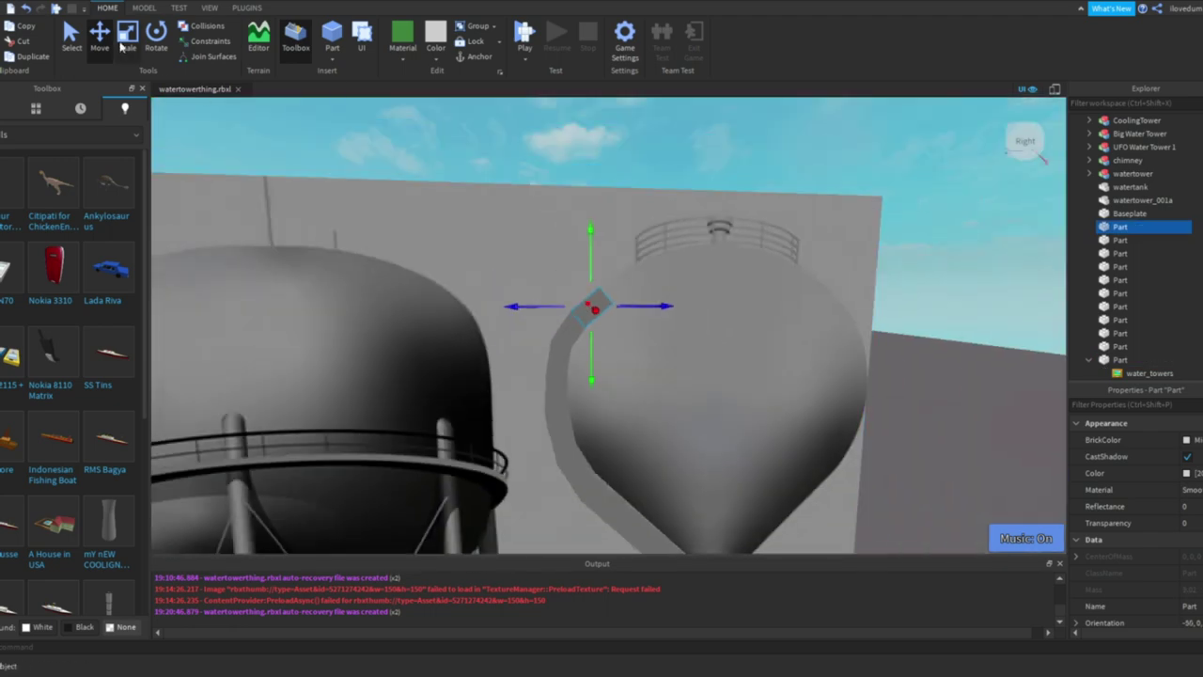
click(125, 43)
scroll(720, 354, up, 8)
- Add a segment rotated to -65 degrees and move it against the end of the -50-degree piece below the railing
key(ctrl+4)
scroll(604, 260, down, 6)
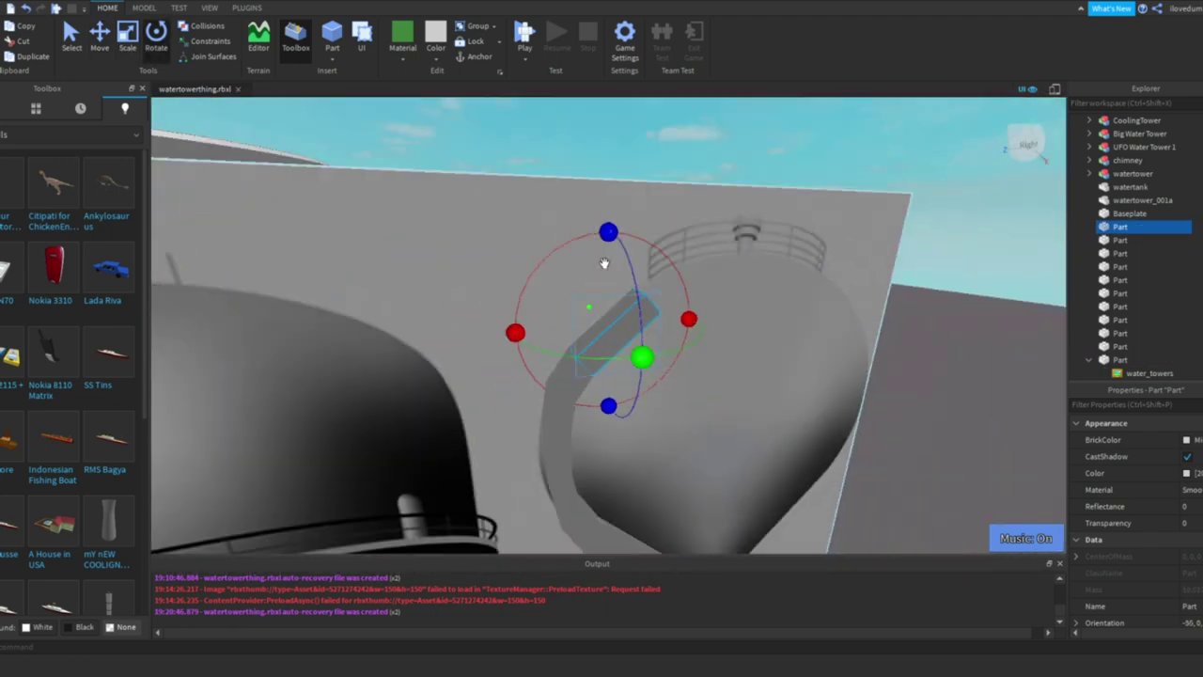
scroll(605, 263, up, 5)
scroll(607, 266, down, 5)
drag(577, 376, 290, 416)
key(ctrl+2)
scroll(301, 230, up, 2)
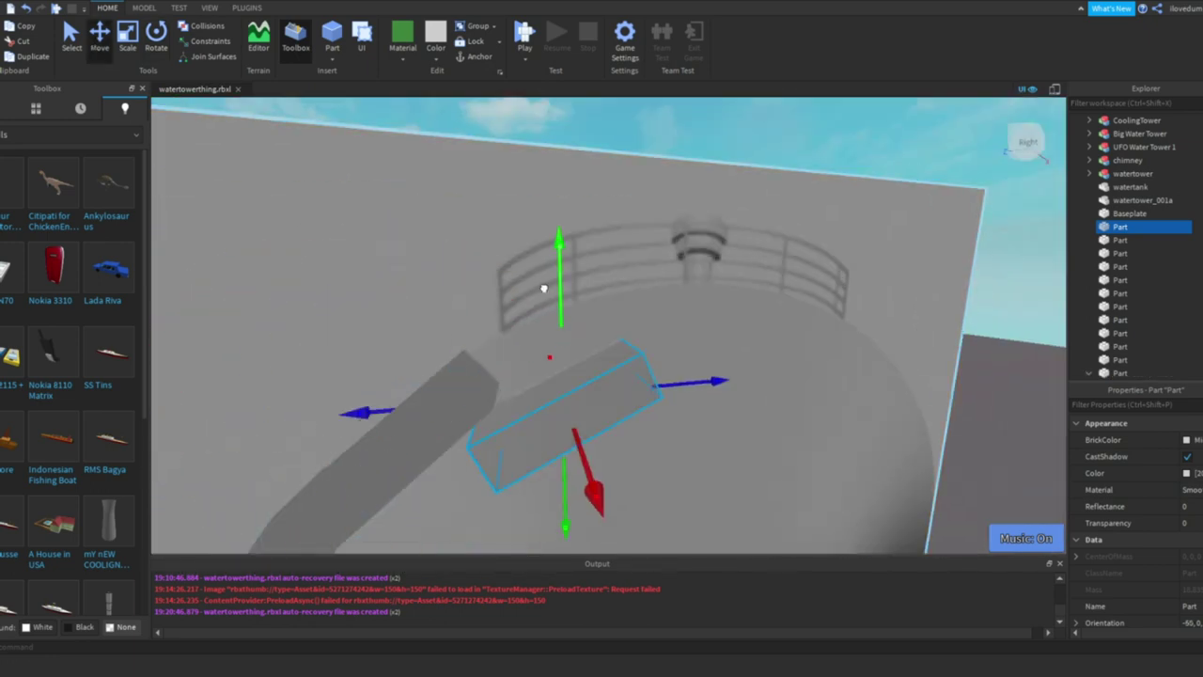
right_drag(557, 238, 416, 313)
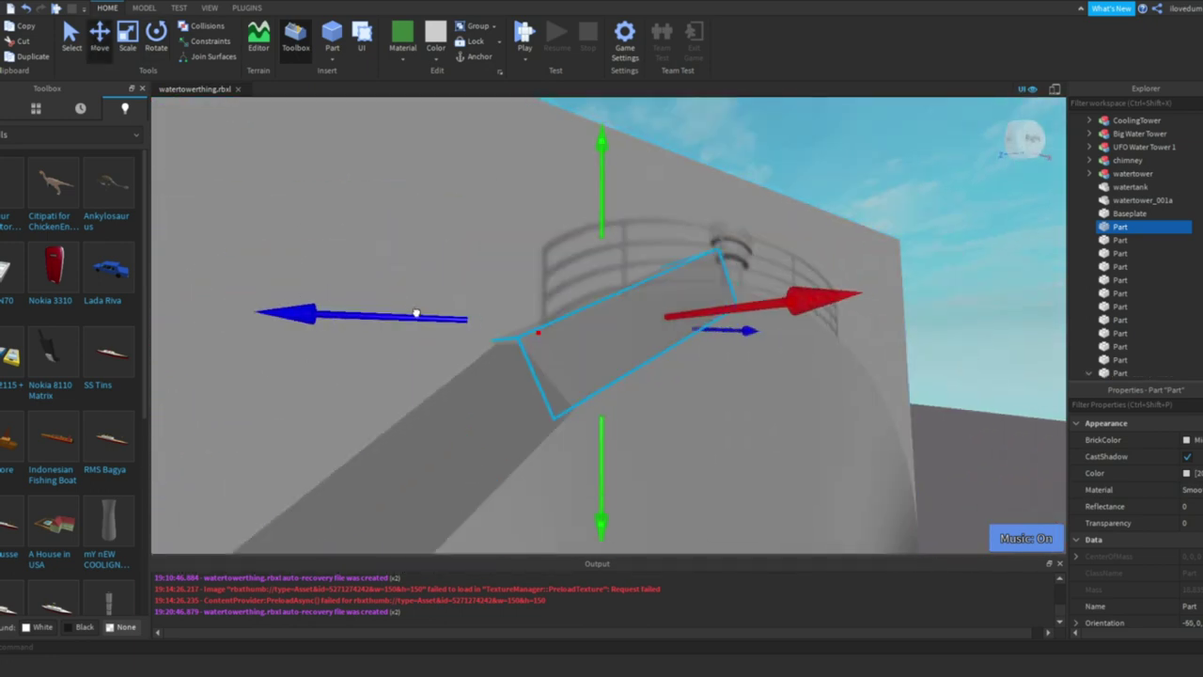
key(d)
- Add a segment rotated to -75 degrees, join it to the outline's end and lengthen it toward the tower's top center
key(ctrl+4)
scroll(385, 296, down, 3)
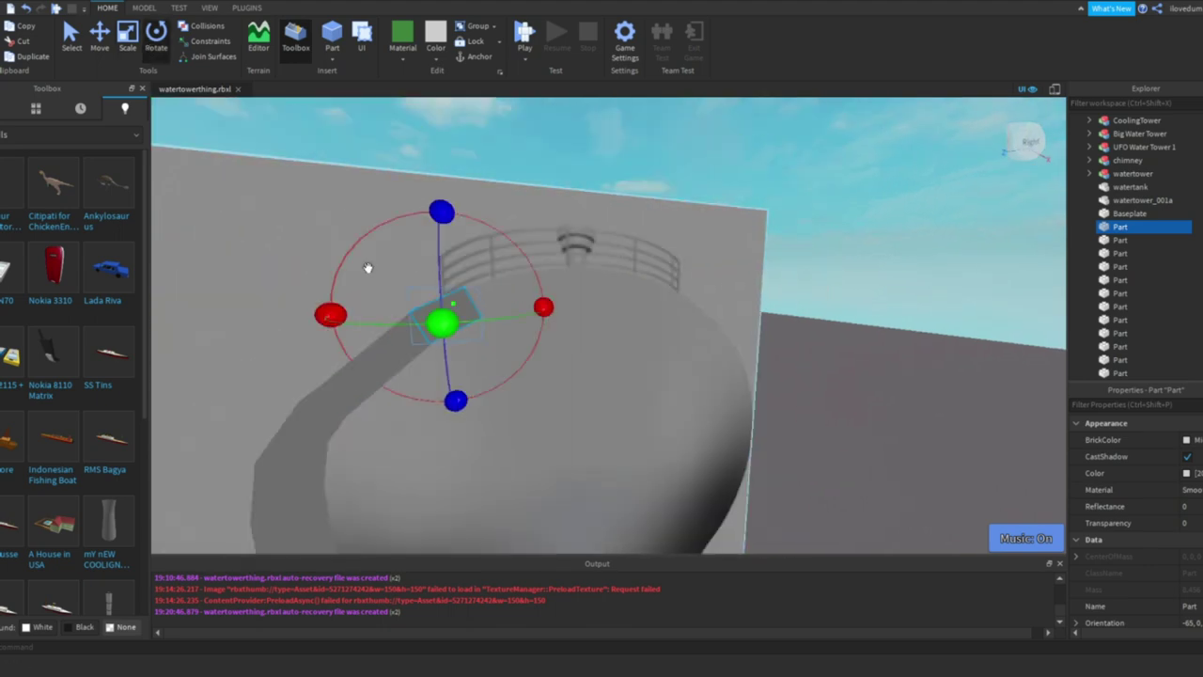
key(ctrl+2)
right_drag(528, 291, 528, 290)
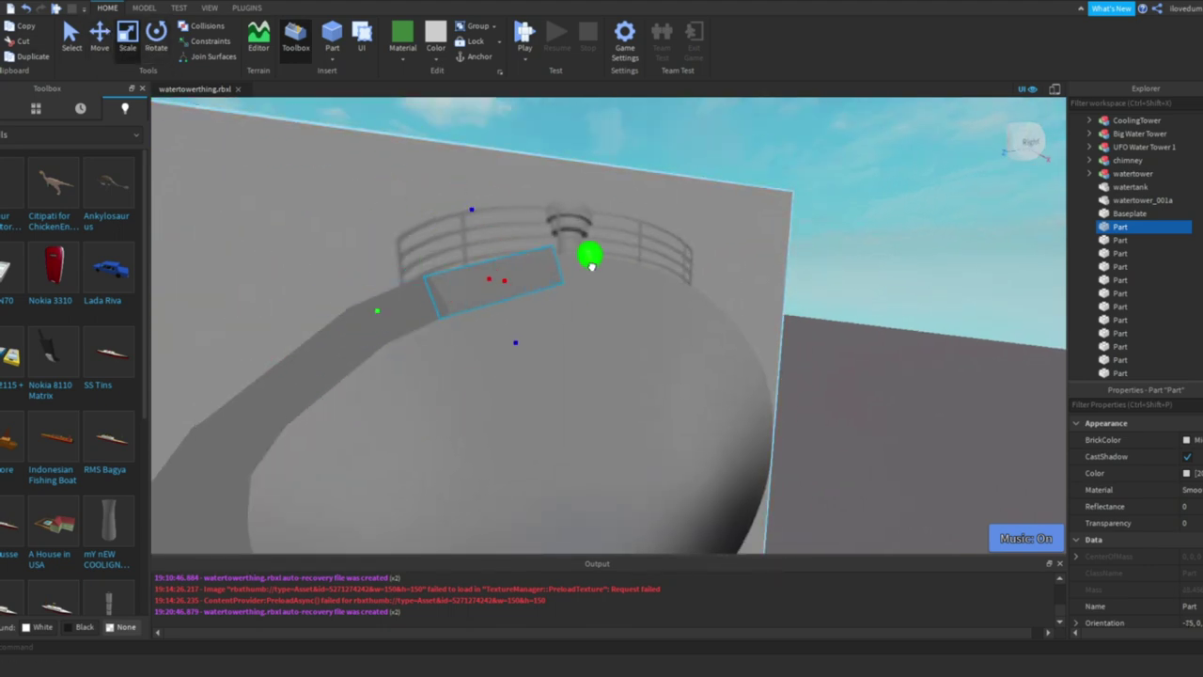
- Rotate the last segment to -90 degrees and fit it flat across the top of the bowl to finish the half outline
scroll(591, 266, up, 3)
key(ctrl+4)
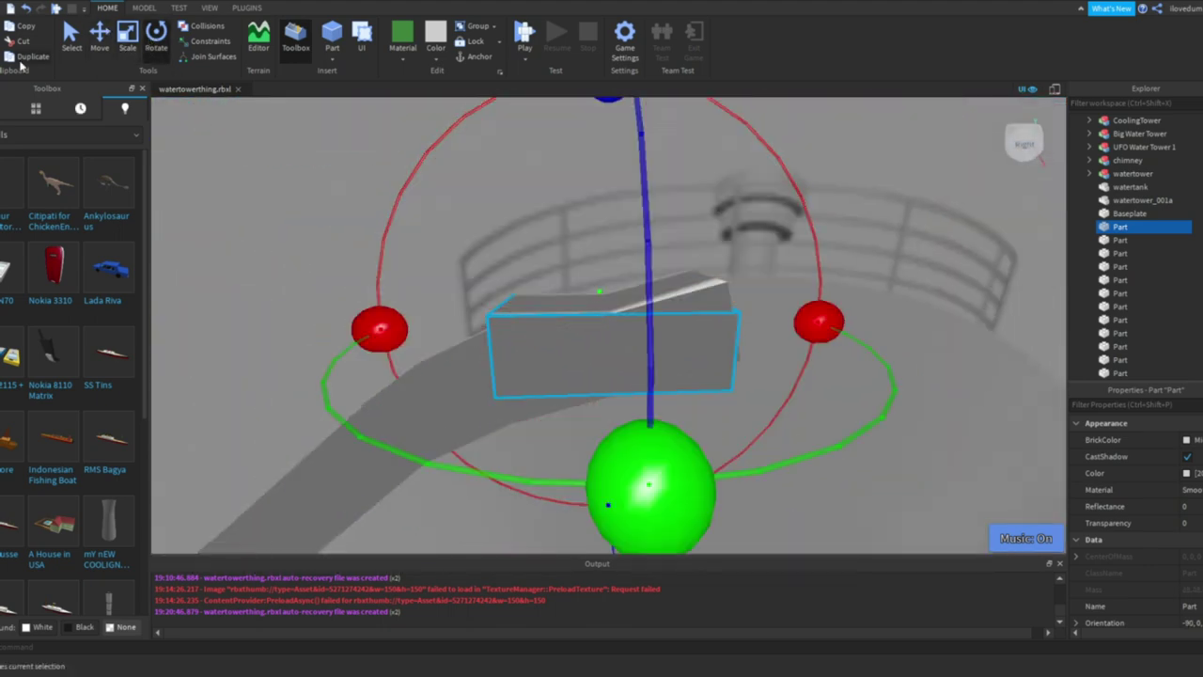
key(ctrl+2)
right_drag(681, 323, 681, 323)
key(ctrl+3)
scroll(565, 241, up, 5)
scroll(395, 344, down, 5)
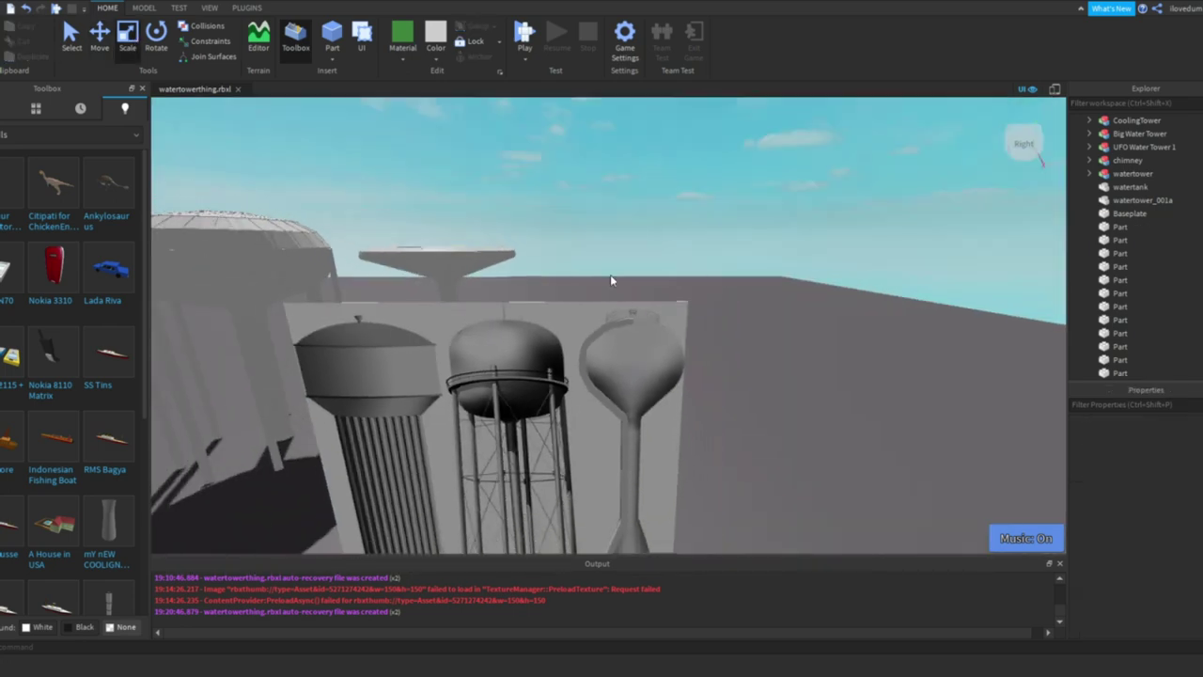
- Duplicate the half outline, turn the copy around and move it to the opposite side of the reference tower to complete the silhouette
scroll(610, 280, up, 3)
click(642, 358)
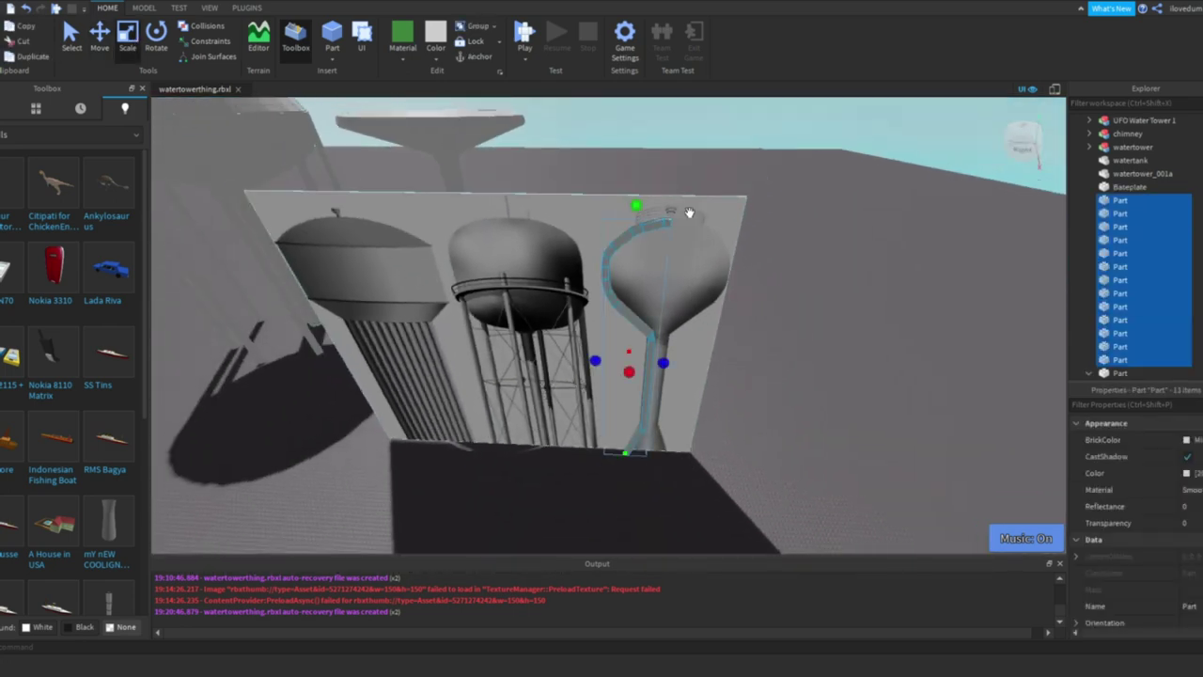
right_drag(642, 357, 770, 439)
key(ctrl+4)
drag(778, 438, 422, 201)
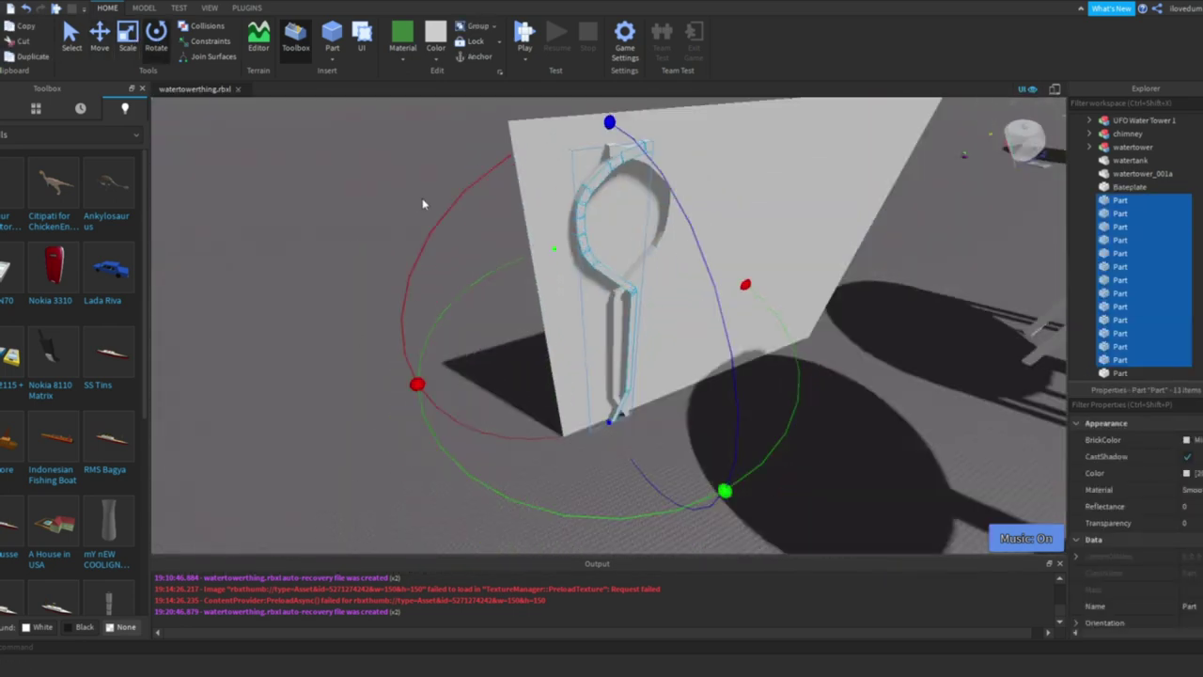
click(99, 38)
scroll(695, 282, down, 5)
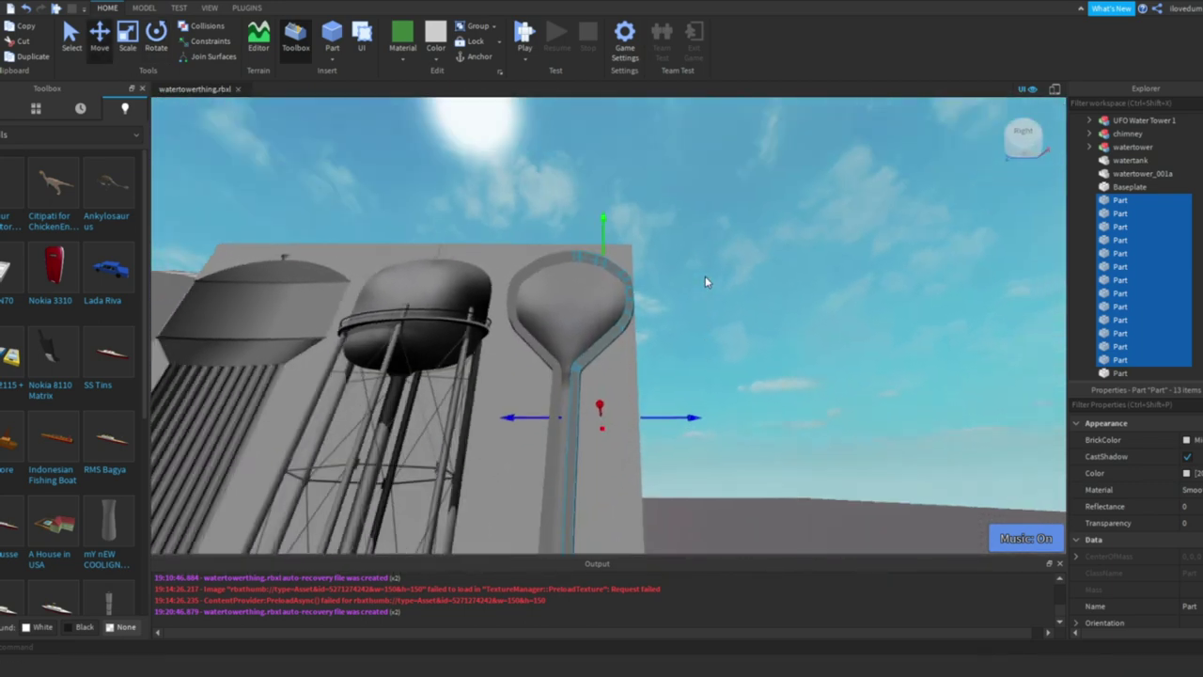
scroll(704, 276, up, 10)
scroll(611, 268, down, 3)
- Select the flat segment at the top center of the outline and scale it to bridge the two halves
click(525, 258)
key(ctrl+3)
scroll(424, 322, up, 3)
scroll(443, 351, down, 8)
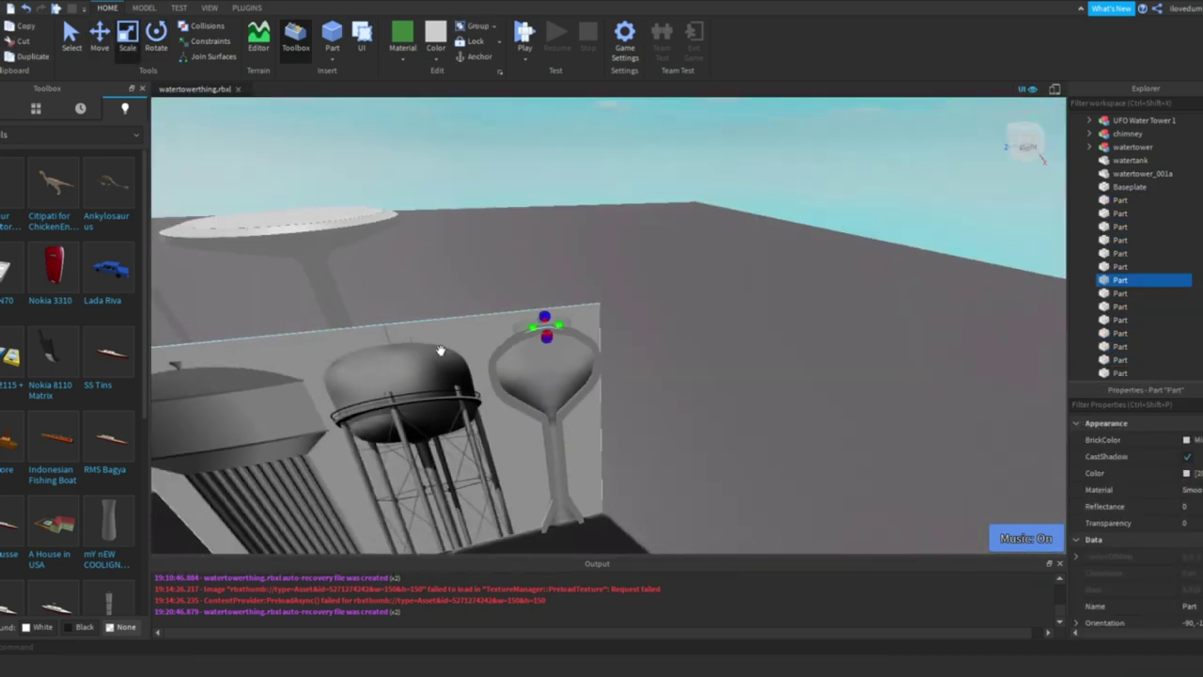
right_drag(443, 352, 521, 311)
- Select the complete outline and rotate duplicates of it about the vertical axis using F3X's Rotate tool with center pivot and increment 3
click(601, 319)
key(f)
click(247, 7)
key(ctrl+4)
click(1180, 42)
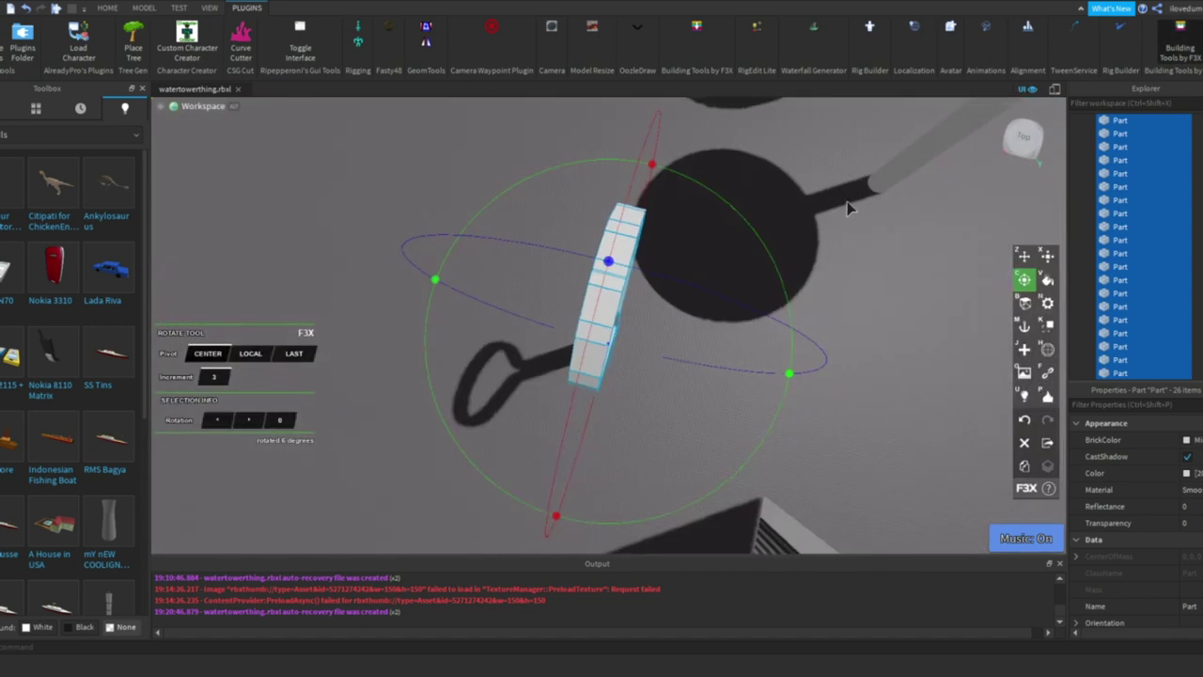
right_drag(601, 376, 467, 498)
right_drag(560, 501, 447, 313)
scroll(448, 313, up, 3)
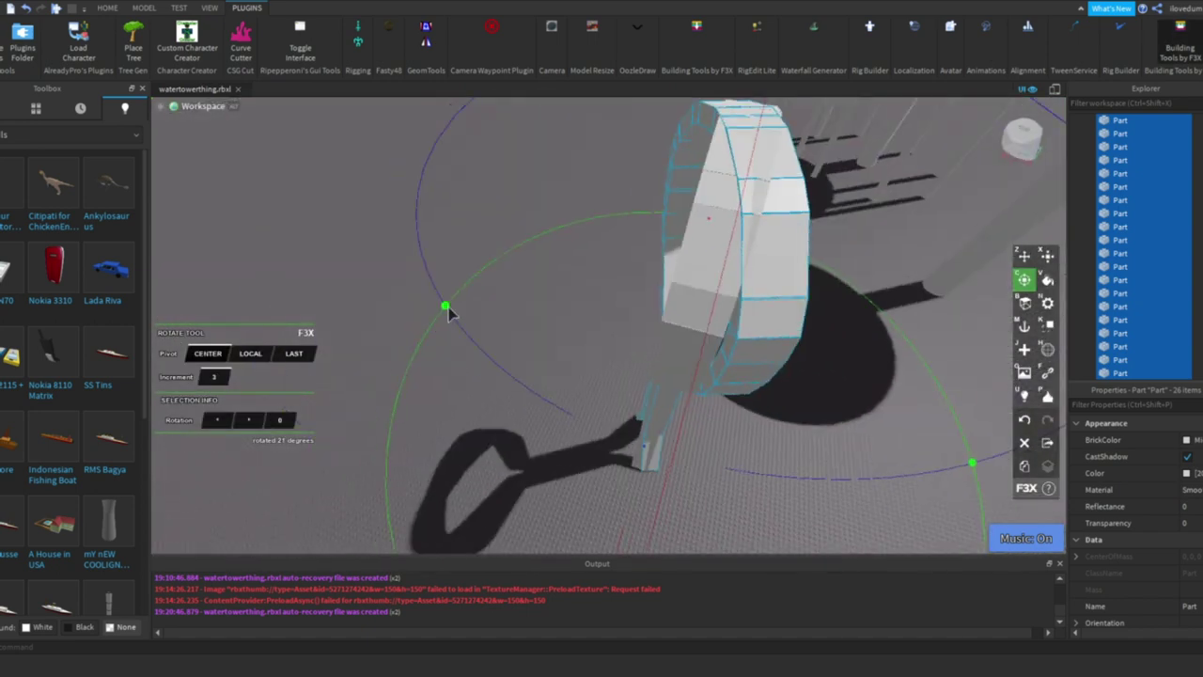
- Keep duplicating the outline and rotating each copy about 15 degrees around the vertical axis until the bowl and column are closed all round
drag(447, 313, 386, 284)
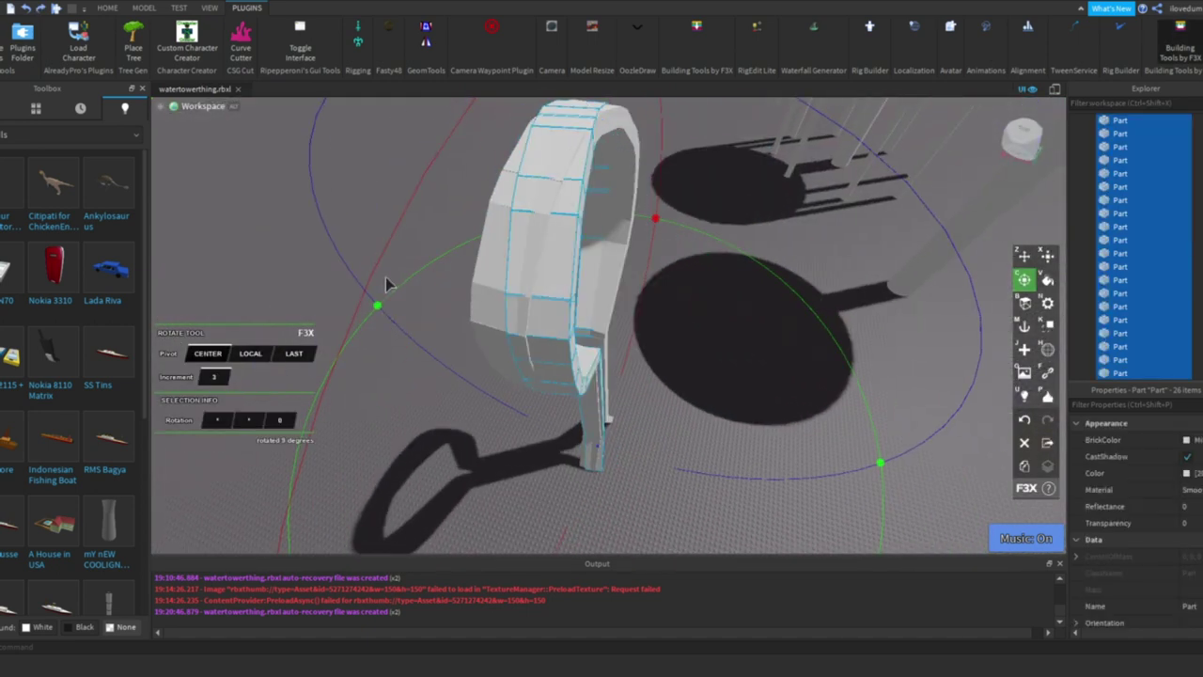
right_drag(390, 365, 392, 364)
drag(406, 284, 453, 308)
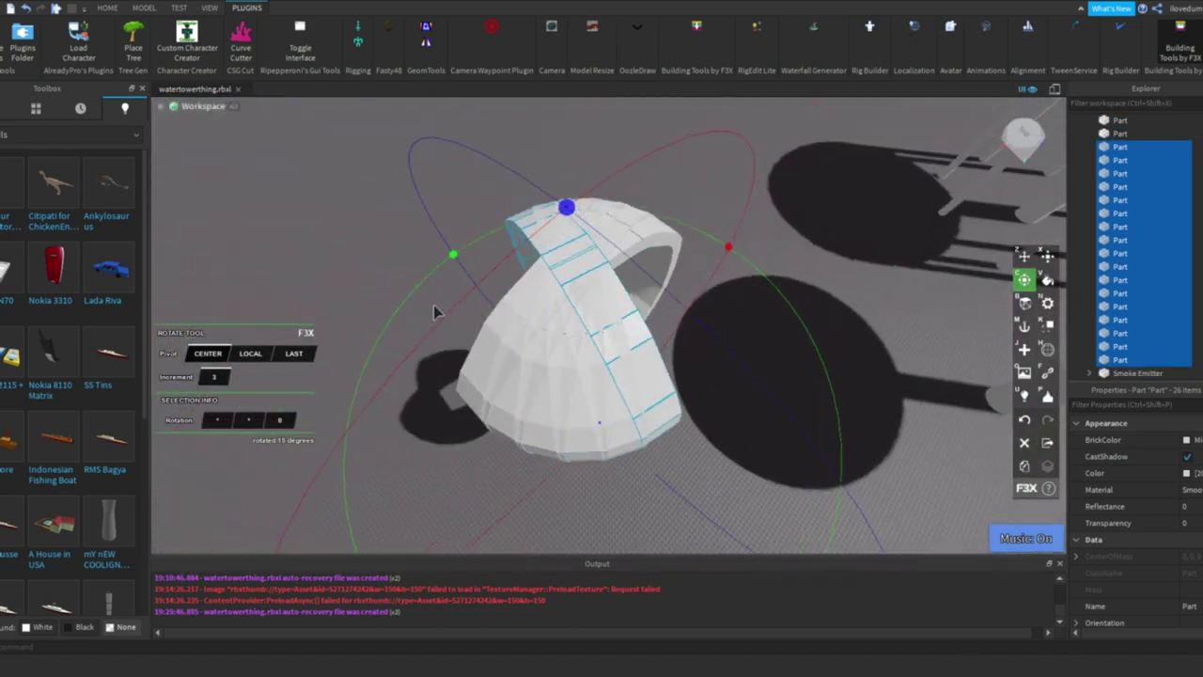
right_drag(433, 310, 376, 168)
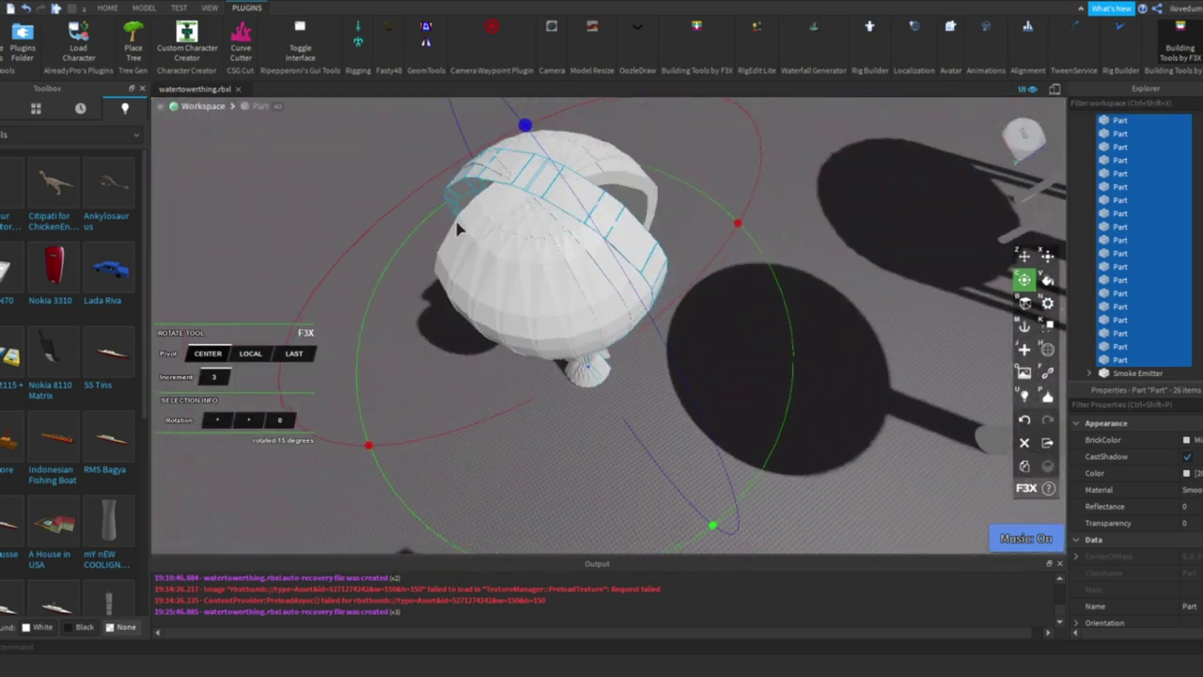
right_drag(446, 225, 470, 287)
drag(655, 254, 667, 265)
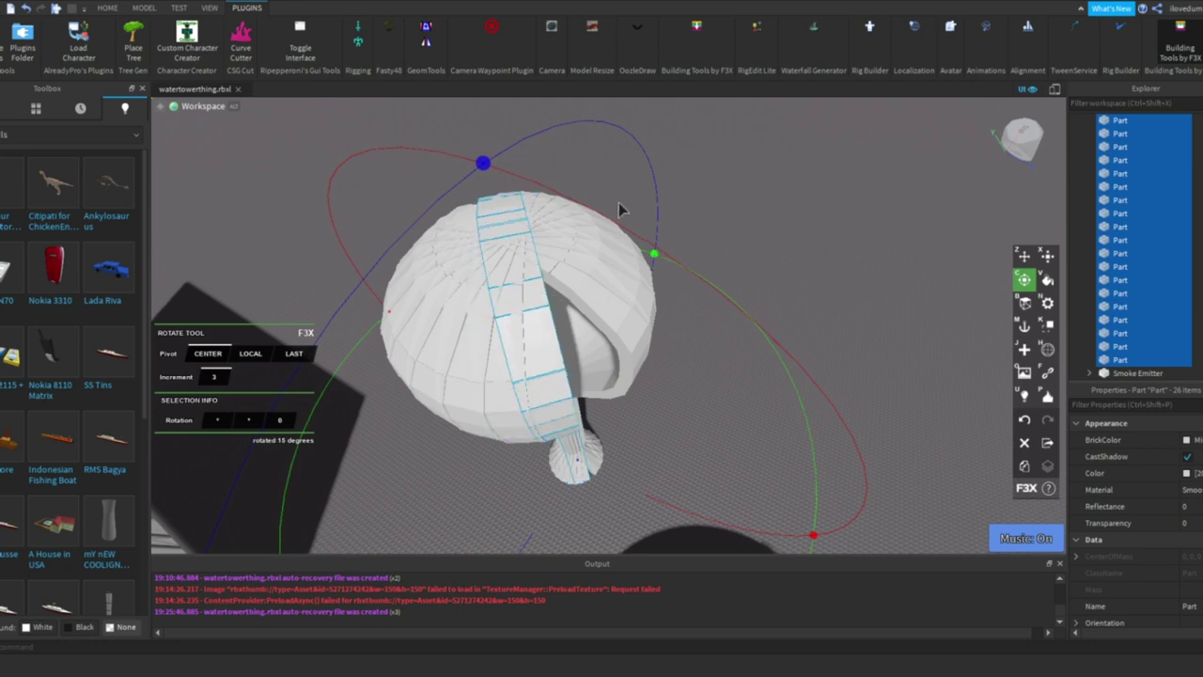
scroll(677, 207, down, 3)
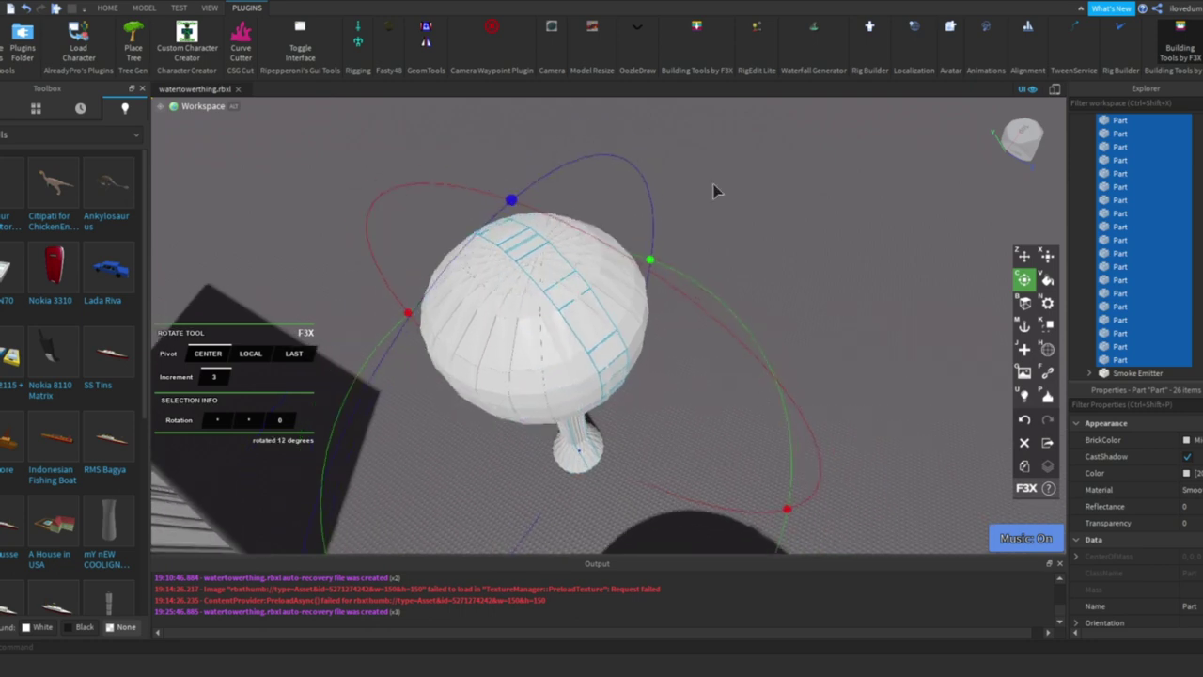
right_drag(714, 188, 498, 223)
scroll(497, 223, down, 3)
- Search the Toolbox models for "cone", and refine the search to "cone mesh"
click(107, 7)
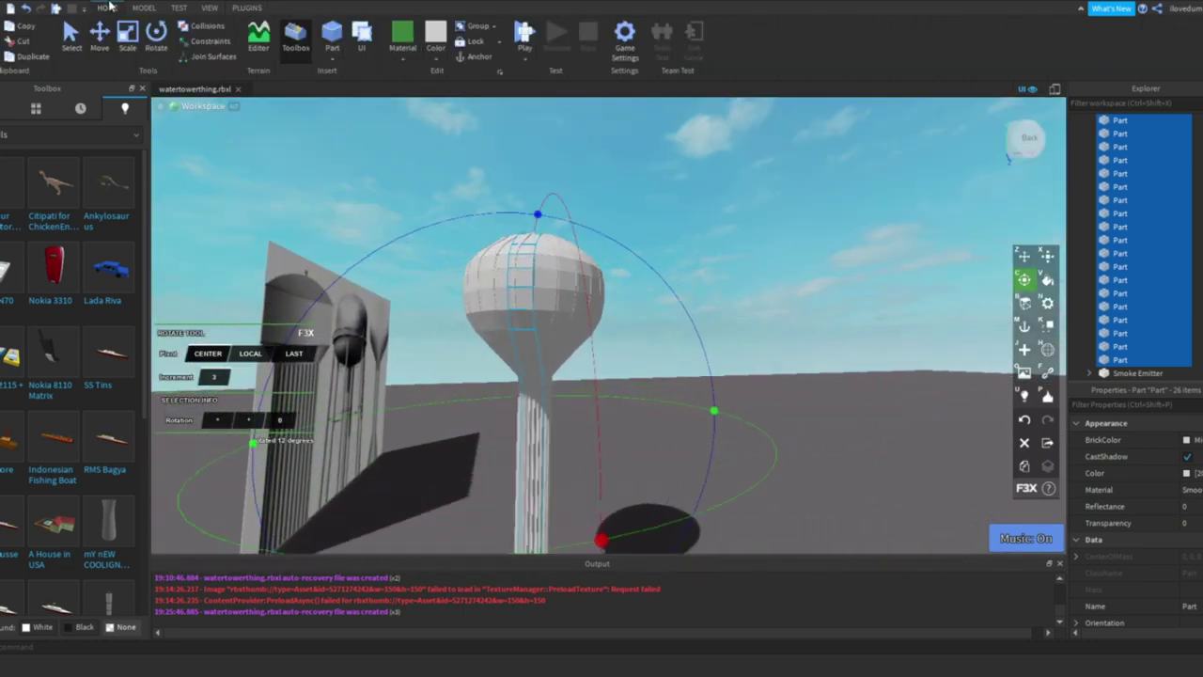
right_drag(570, 446, 571, 446)
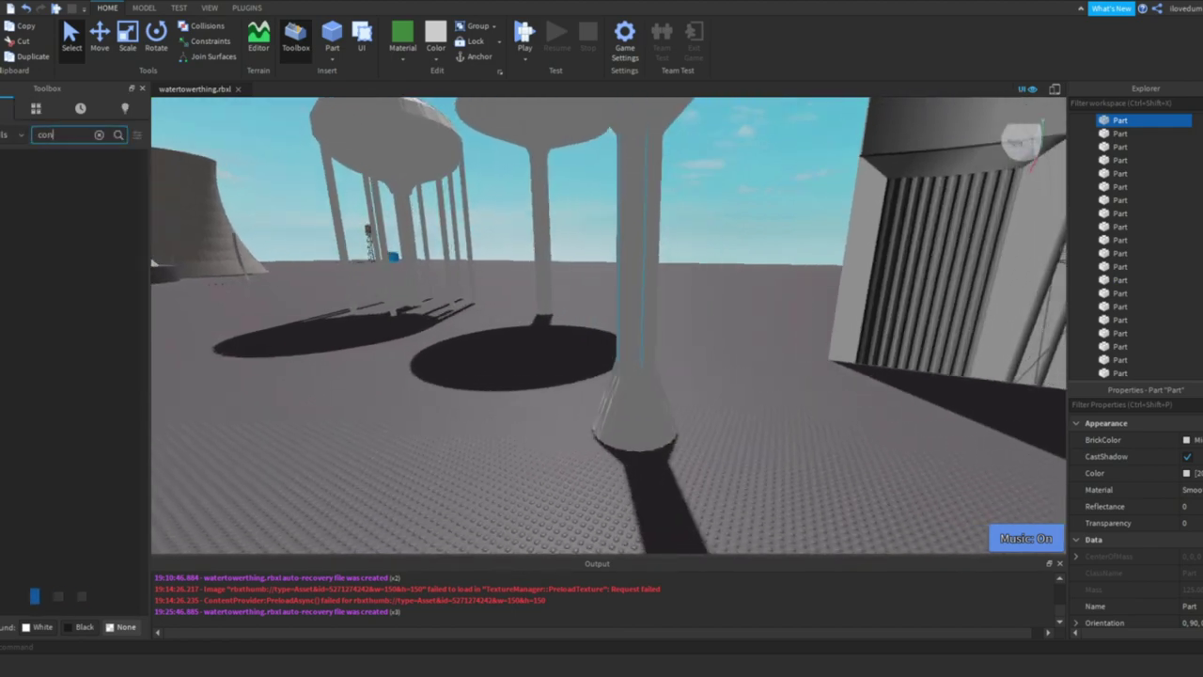
text(e)
key(Return)
scroll(658, 394, up, 5)
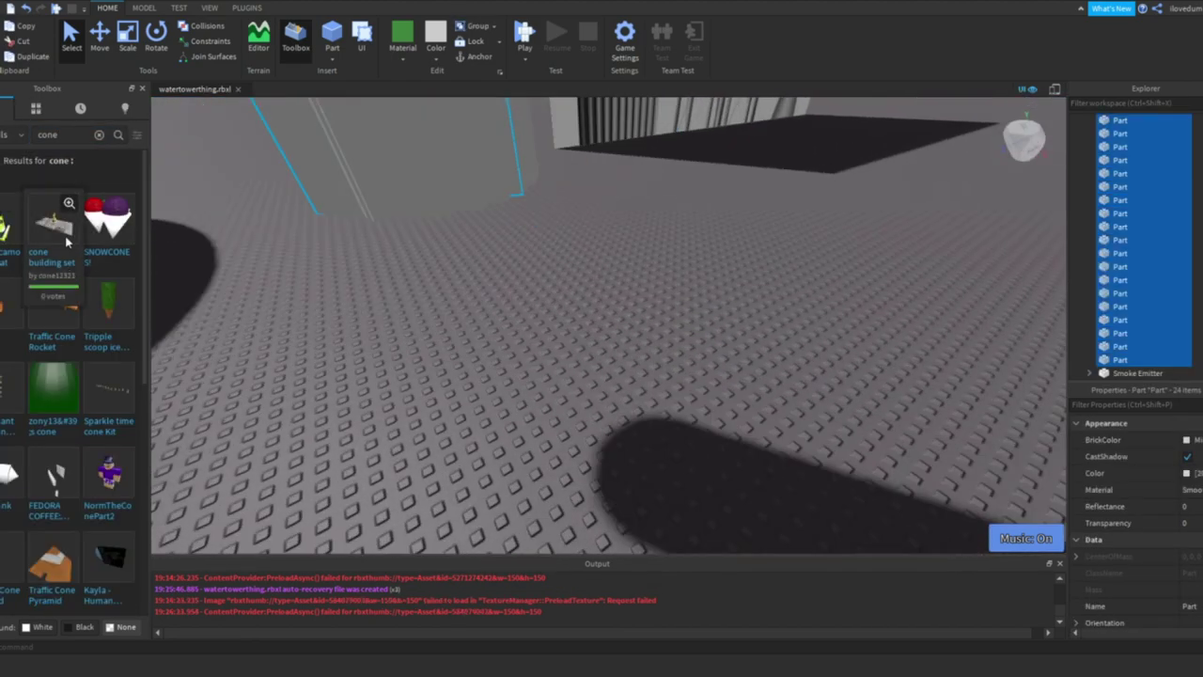
scroll(44, 327, down, 5)
text(mesh)
key(Return)
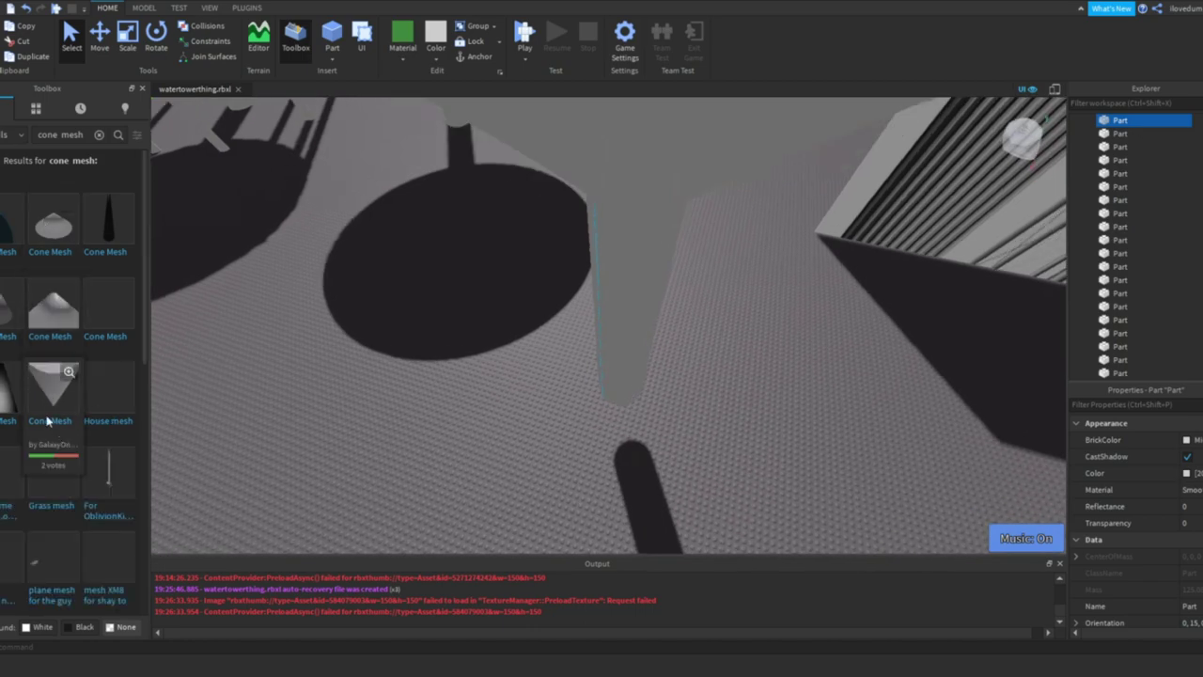
- Try several cone mesh models from the Toolbox near the tower's base, deleting the unsuitable ones
drag(47, 420, 703, 340)
key(f)
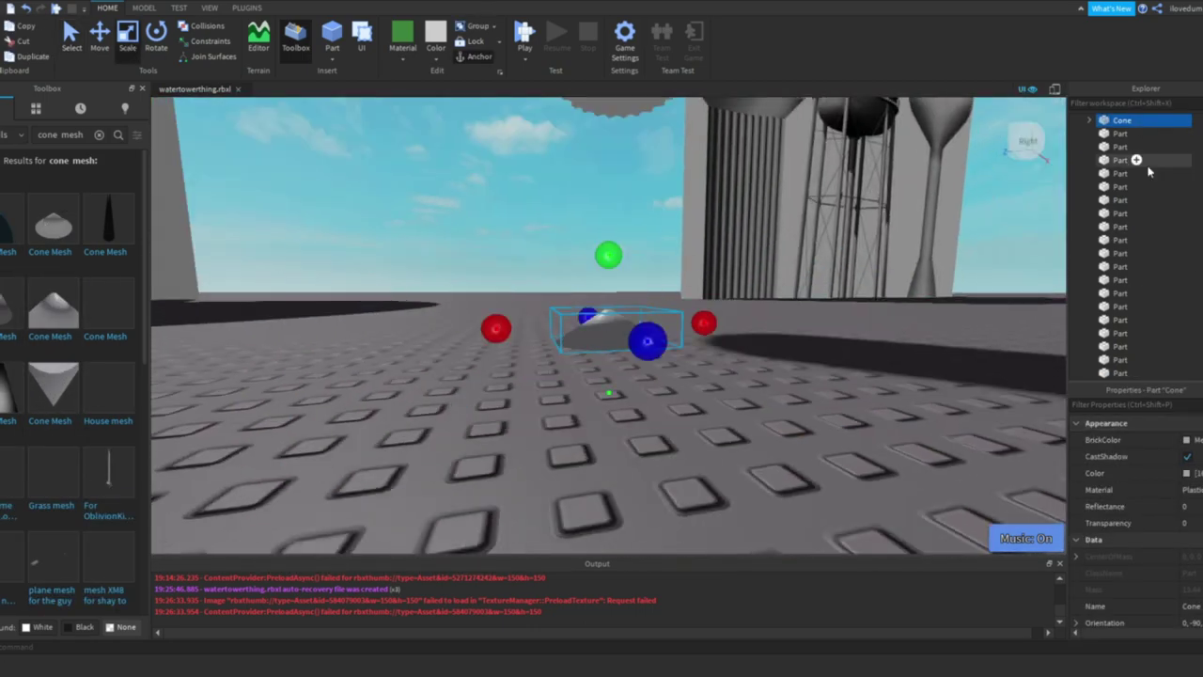
key(Delete)
click(56, 318)
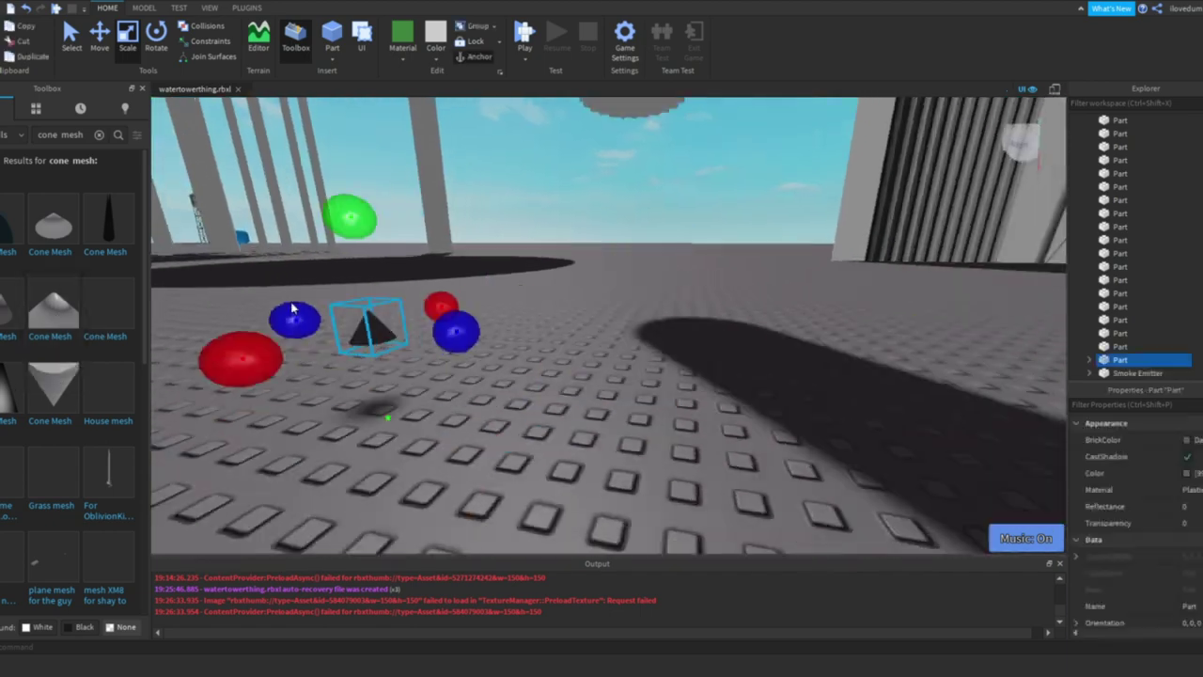
scroll(75, 376, down, 4)
scroll(267, 397, up, 5)
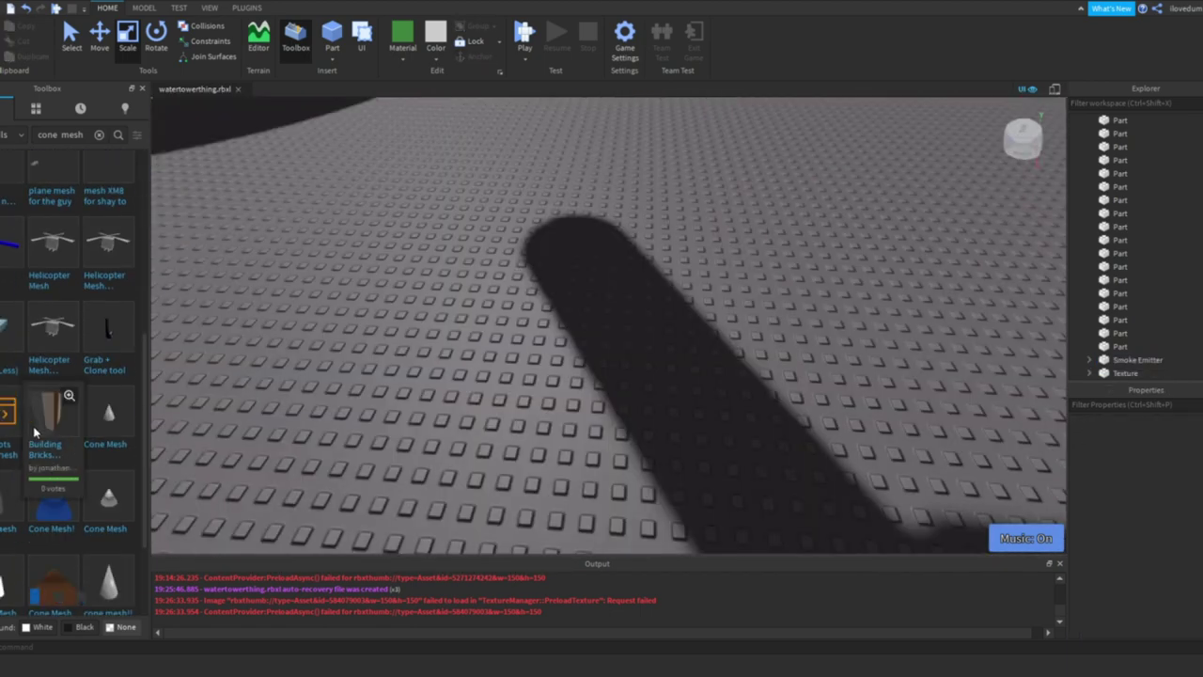
click(97, 532)
scroll(98, 532, down, 2)
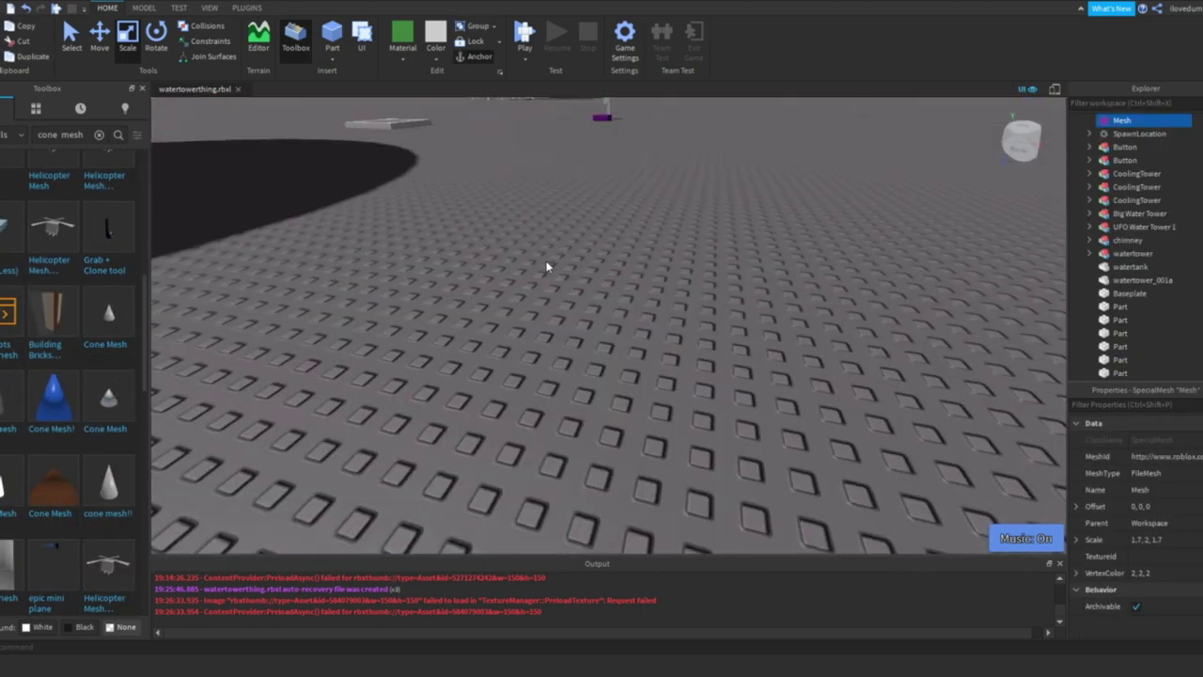
click(107, 404)
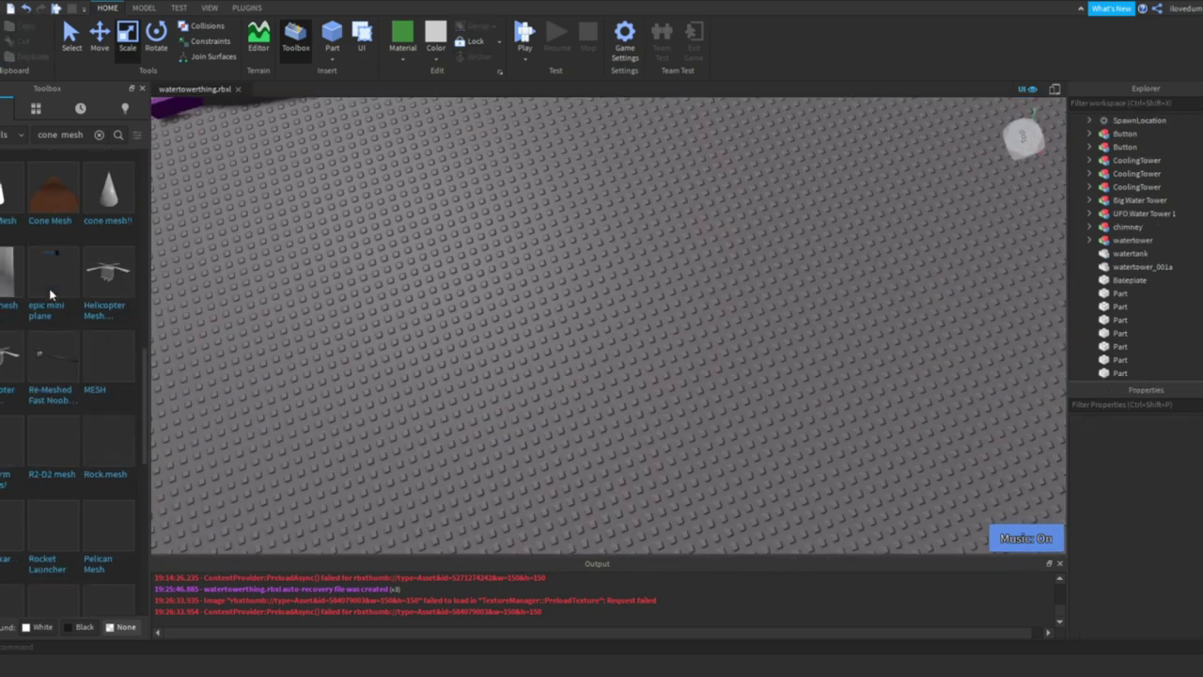
- Search the Toolbox for "cone" and insert the enhanced cone mesh on the ground near the tower
scroll(389, 309, down, 5)
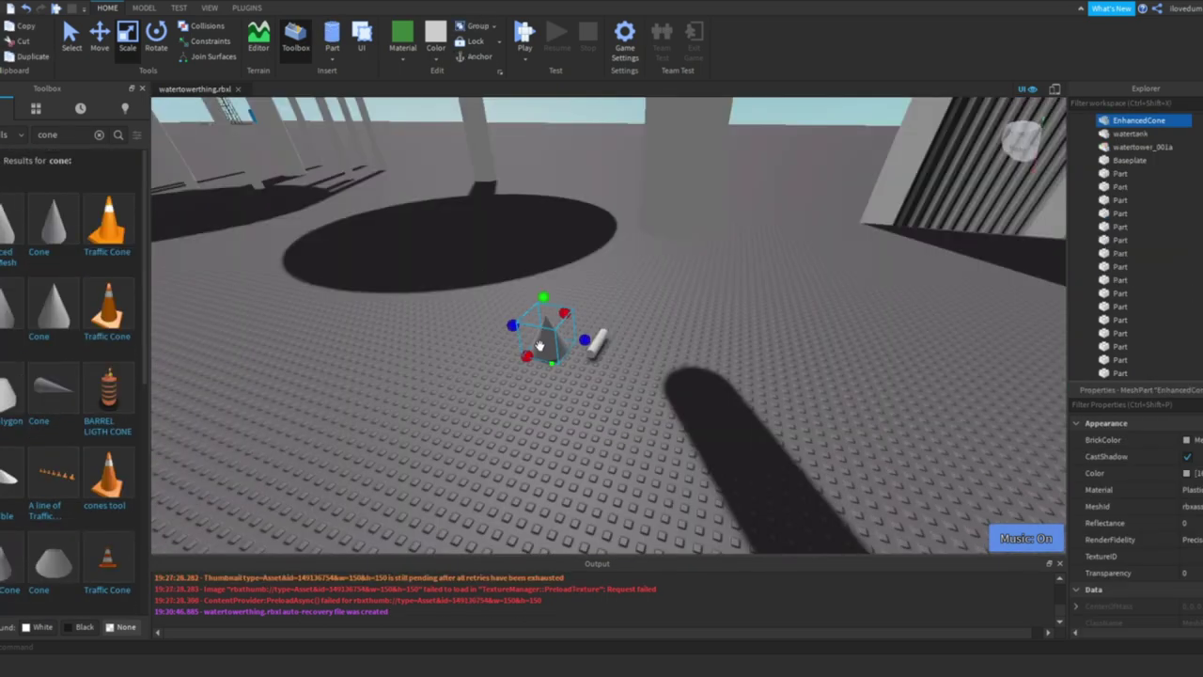
key(f)
right_drag(538, 346, 715, 357)
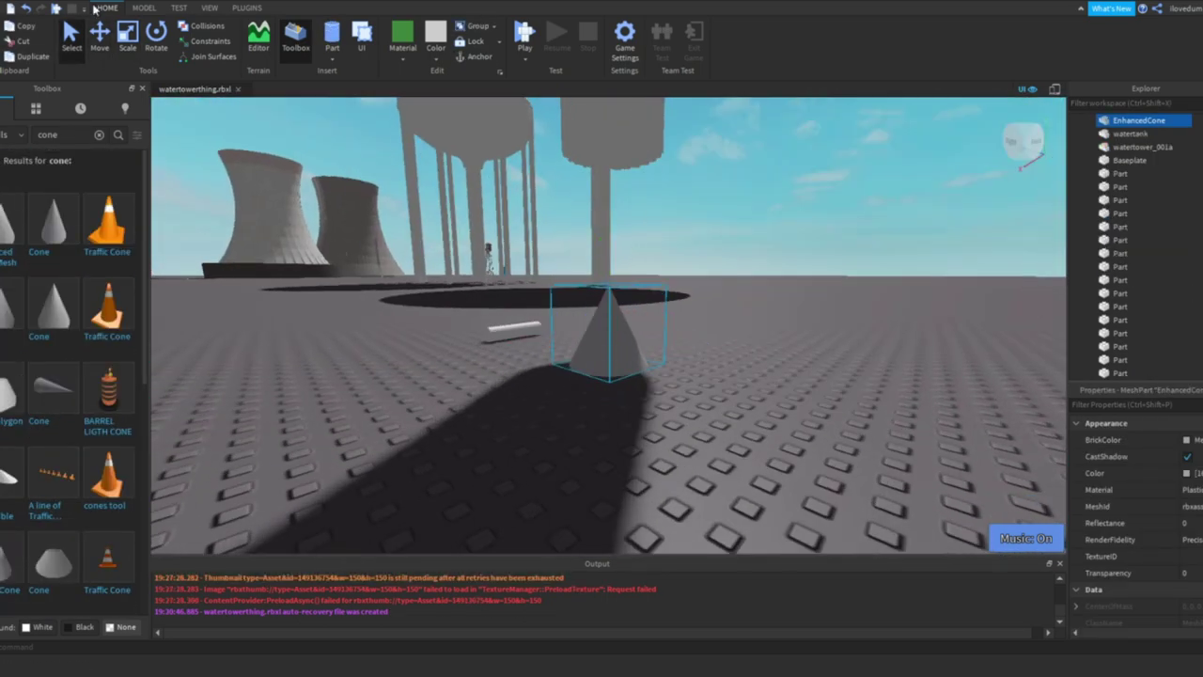
click(606, 338)
key(f)
right_drag(657, 320, 715, 295)
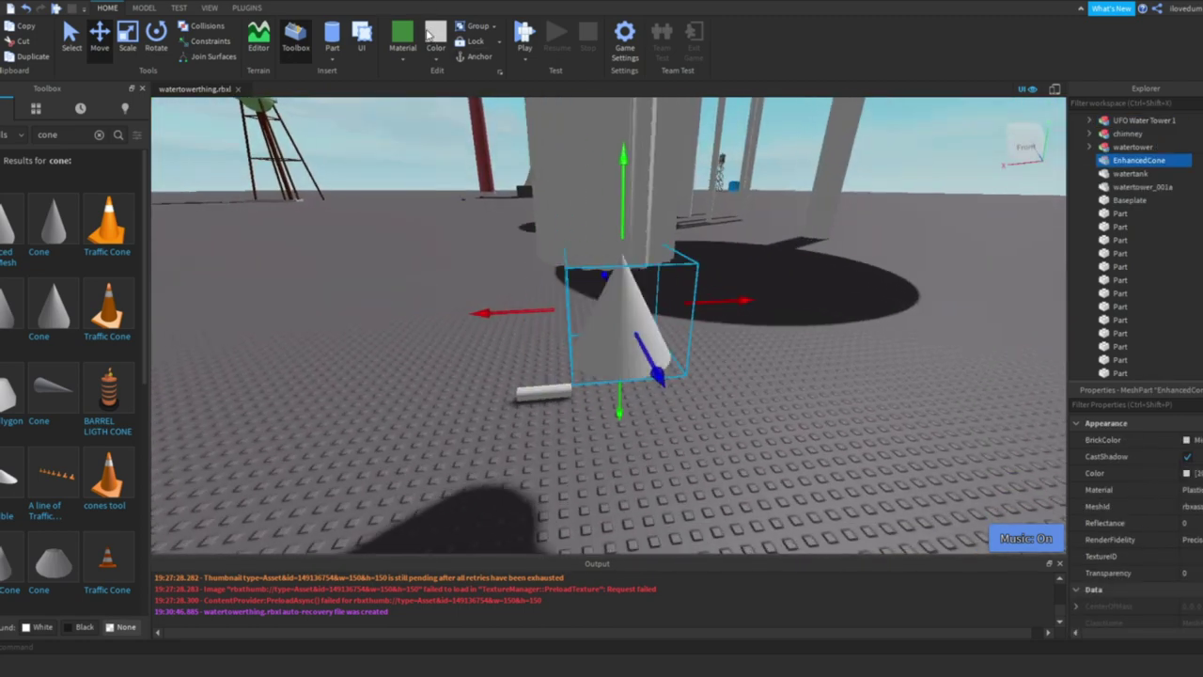
- Match the cone's color and material to the tower and fit the cone around the bottom of the column
right_drag(561, 435, 561, 435)
right_drag(597, 223, 424, 202)
right_drag(611, 279, 645, 288)
drag(657, 226, 553, 332)
click(751, 330)
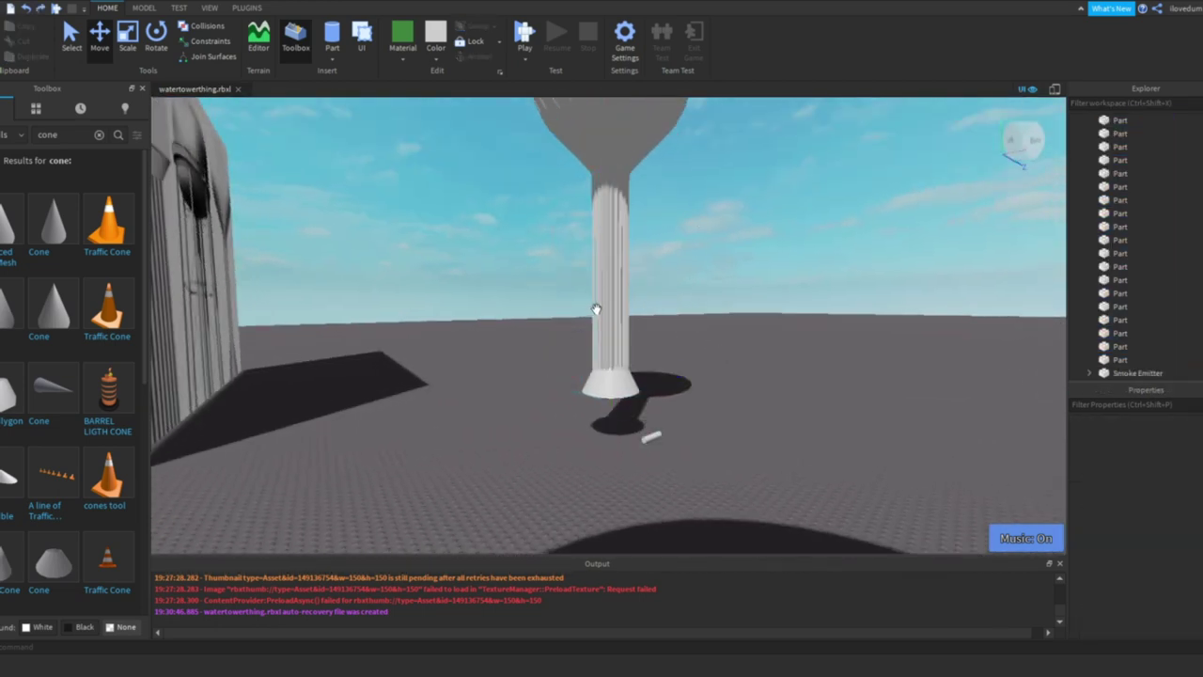
- Try to resize the column's vertical strips where they meet the cone at the tower's base
scroll(602, 376, up, 3)
key(ctrl+3)
scroll(602, 376, up, 3)
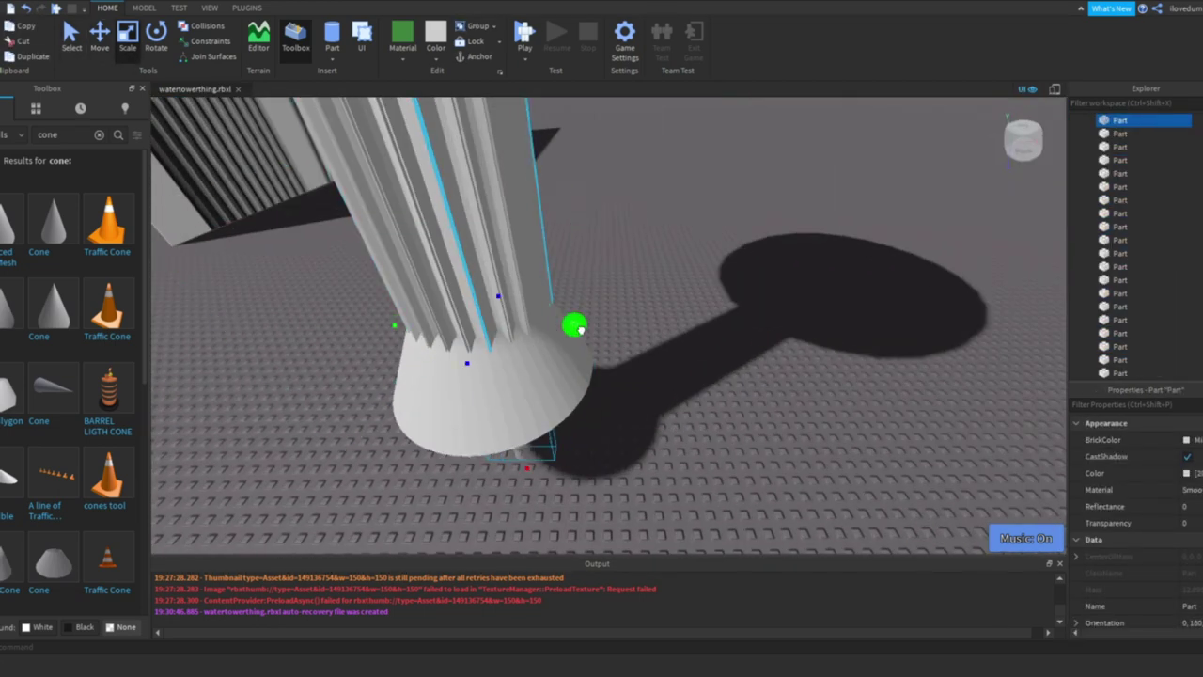
right_drag(582, 357, 598, 386)
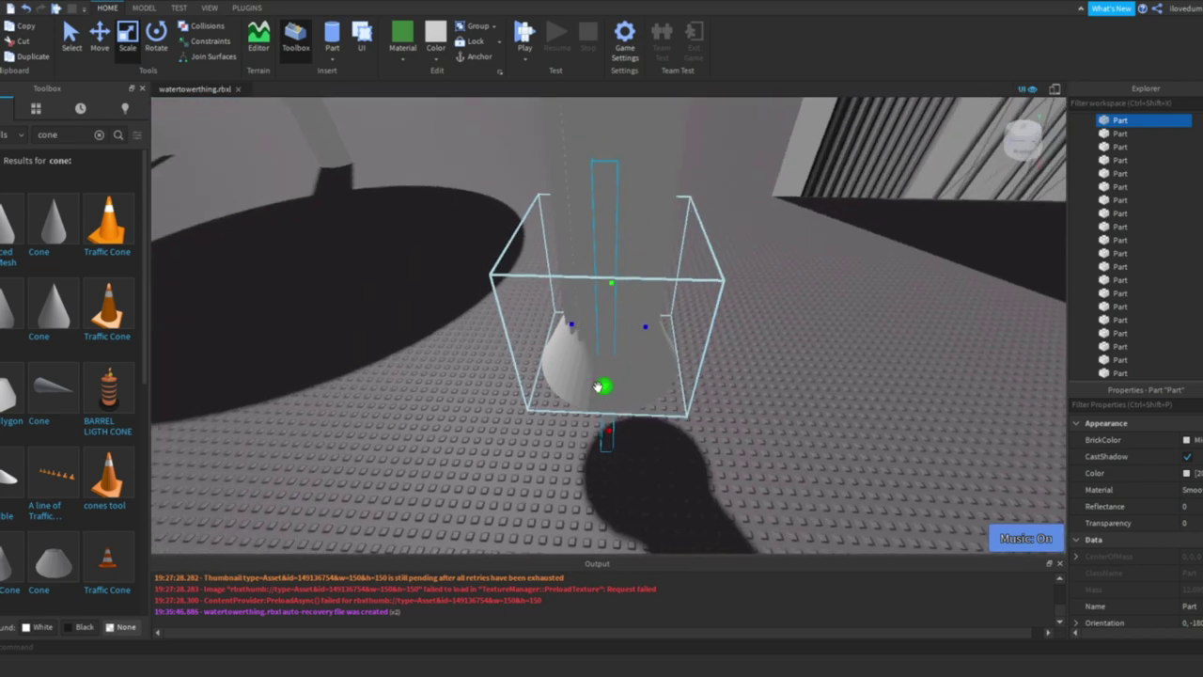
right_drag(540, 315, 618, 366)
- Replace the column's vertical strips with an upright cylinder and raise it against the underside of the bowl
click(617, 366)
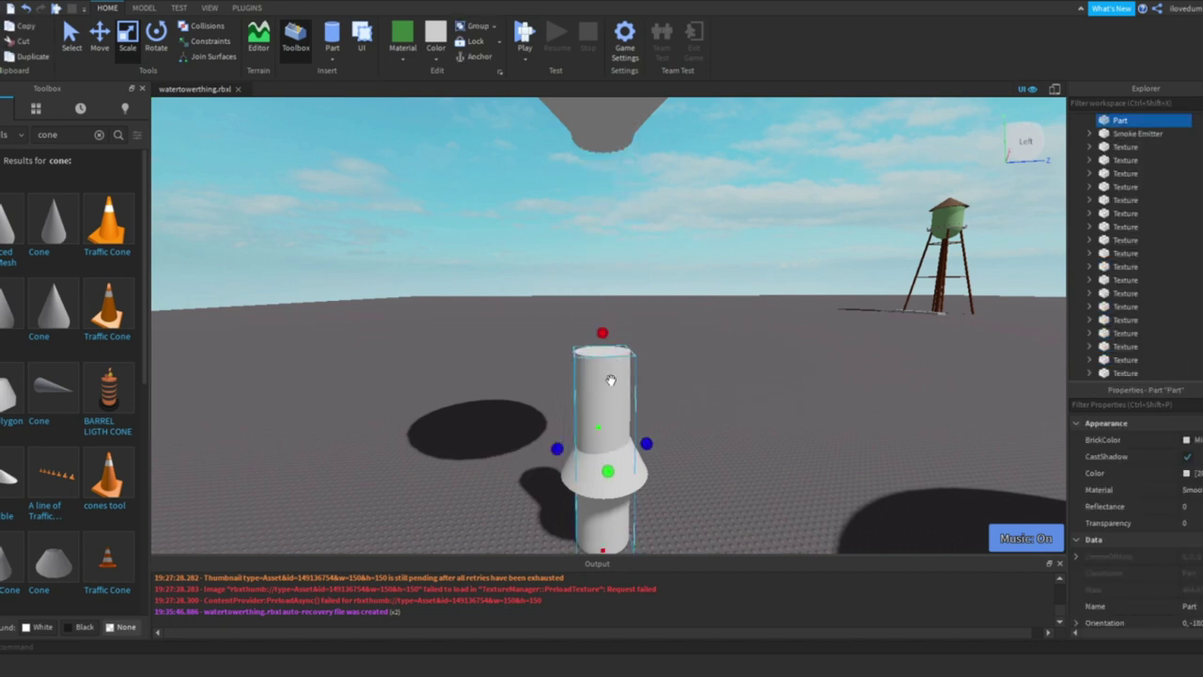
scroll(618, 365, up, 5)
right_drag(519, 237, 604, 208)
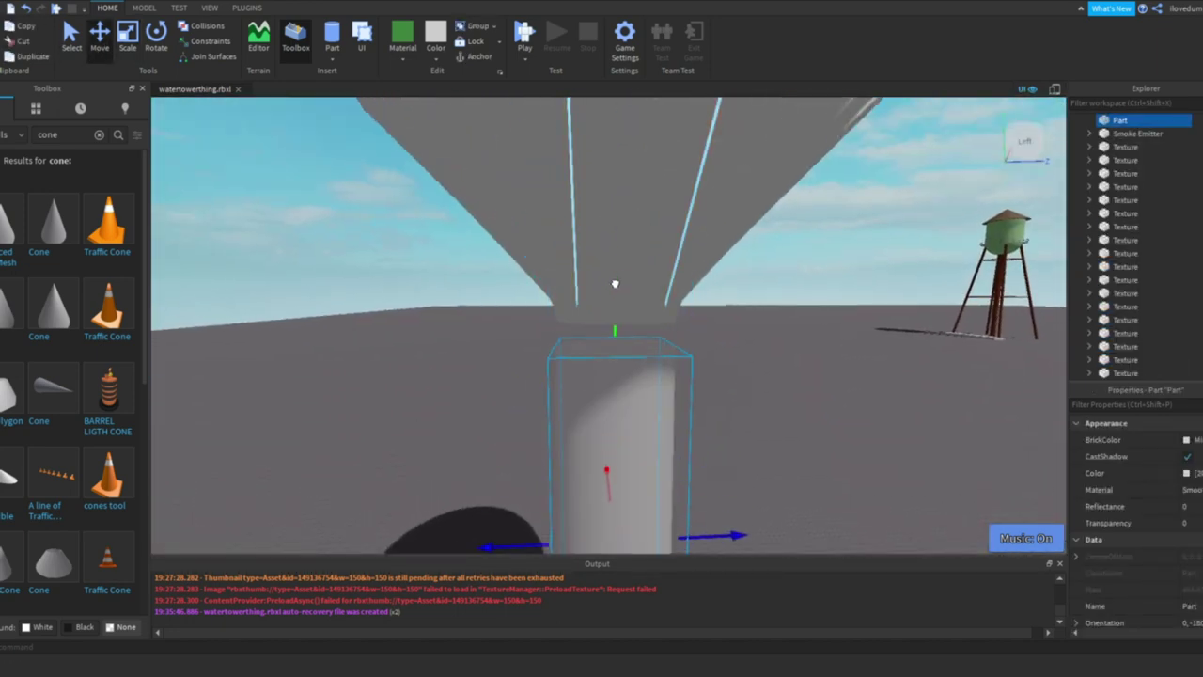
right_drag(614, 284, 611, 250)
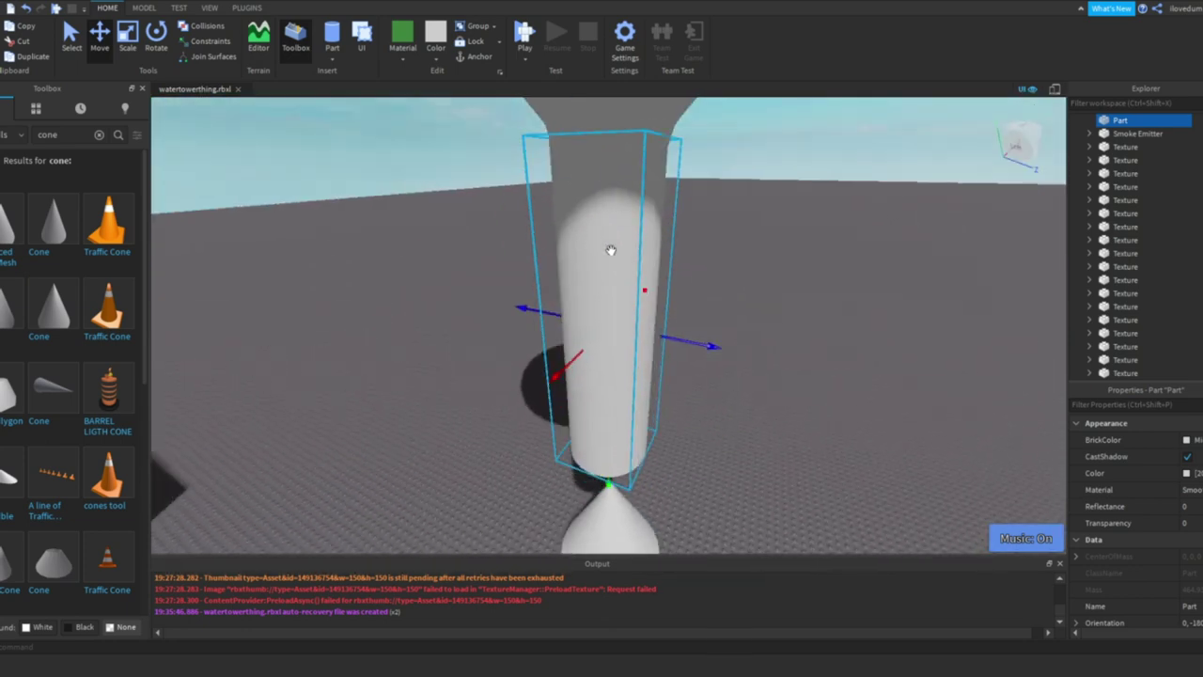
scroll(764, 197, down, 4)
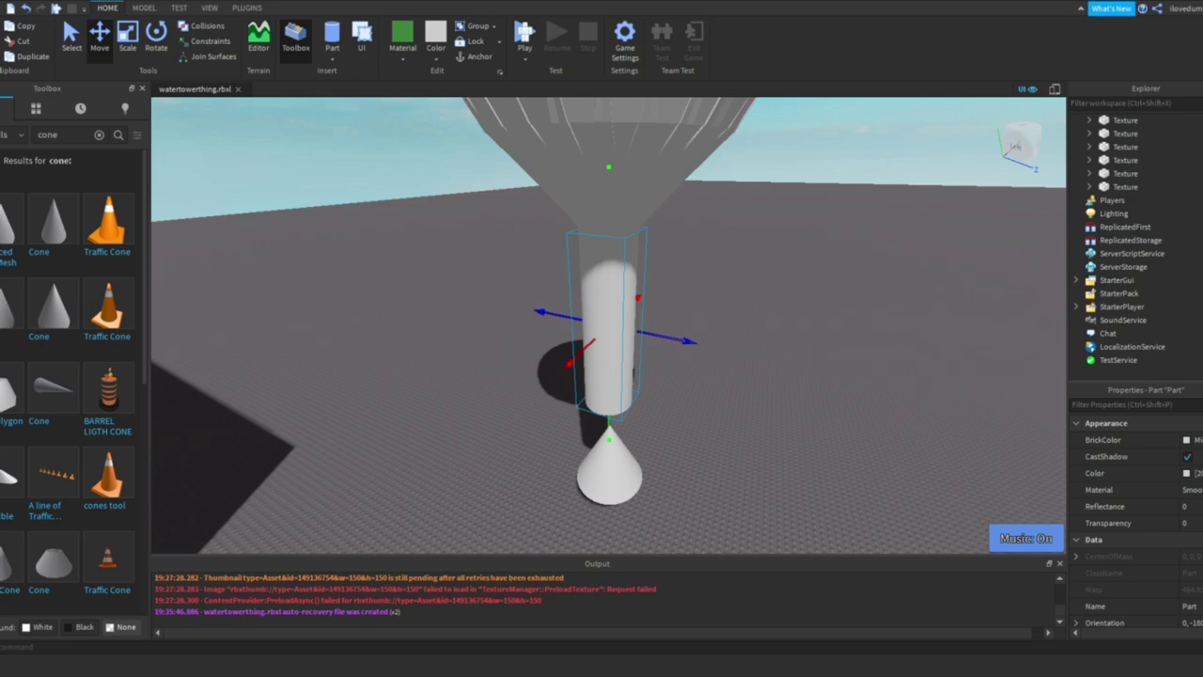
- Soften the scene's shadows through the Lighting service's properties
click(1100, 213)
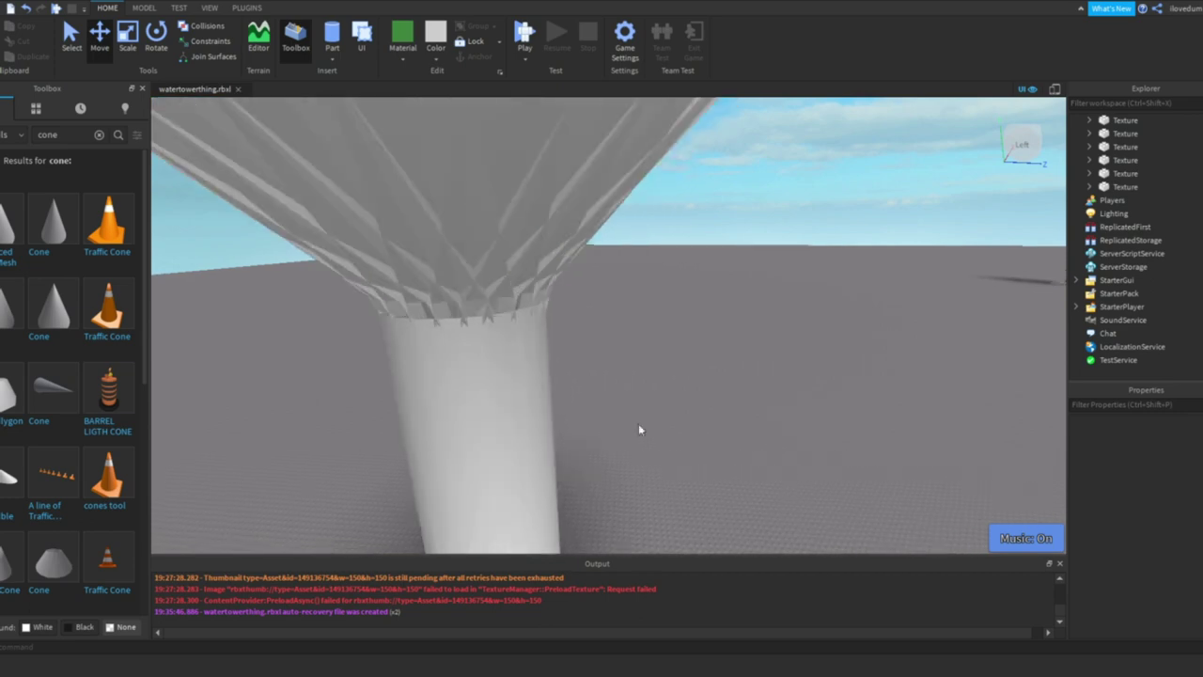
- Raise the cone over the lower end of the cylinder so it forms the column's flared foot
click(457, 416)
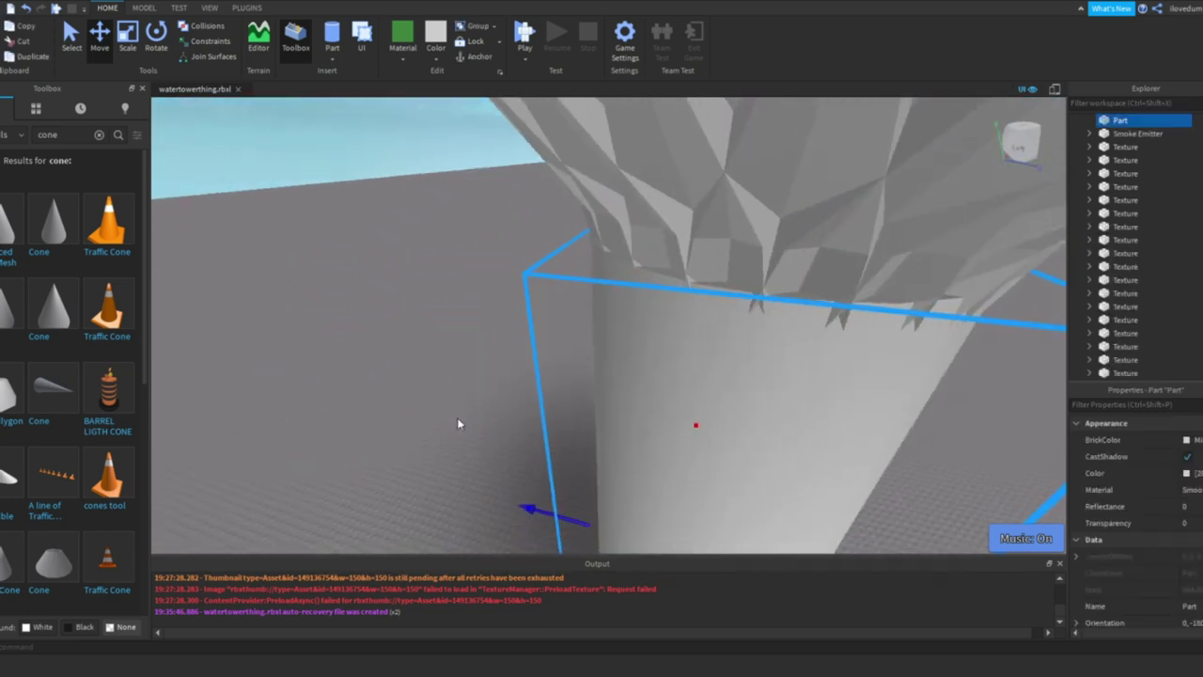
scroll(457, 418, down, 5)
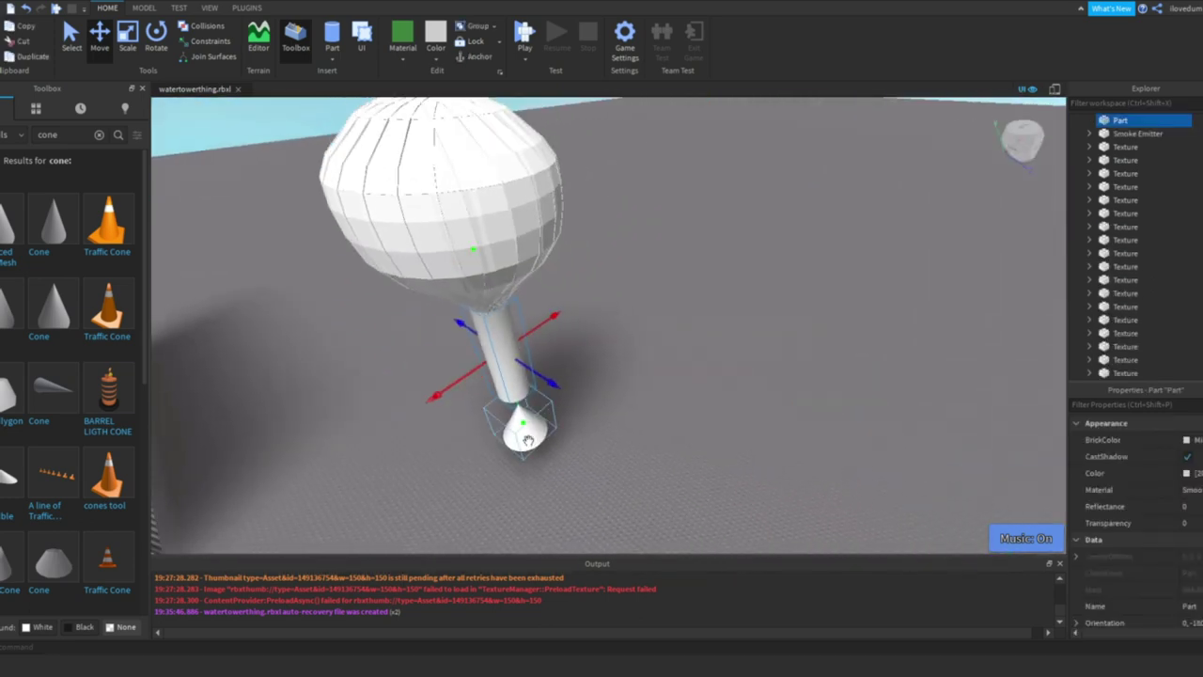
scroll(613, 294, up, 5)
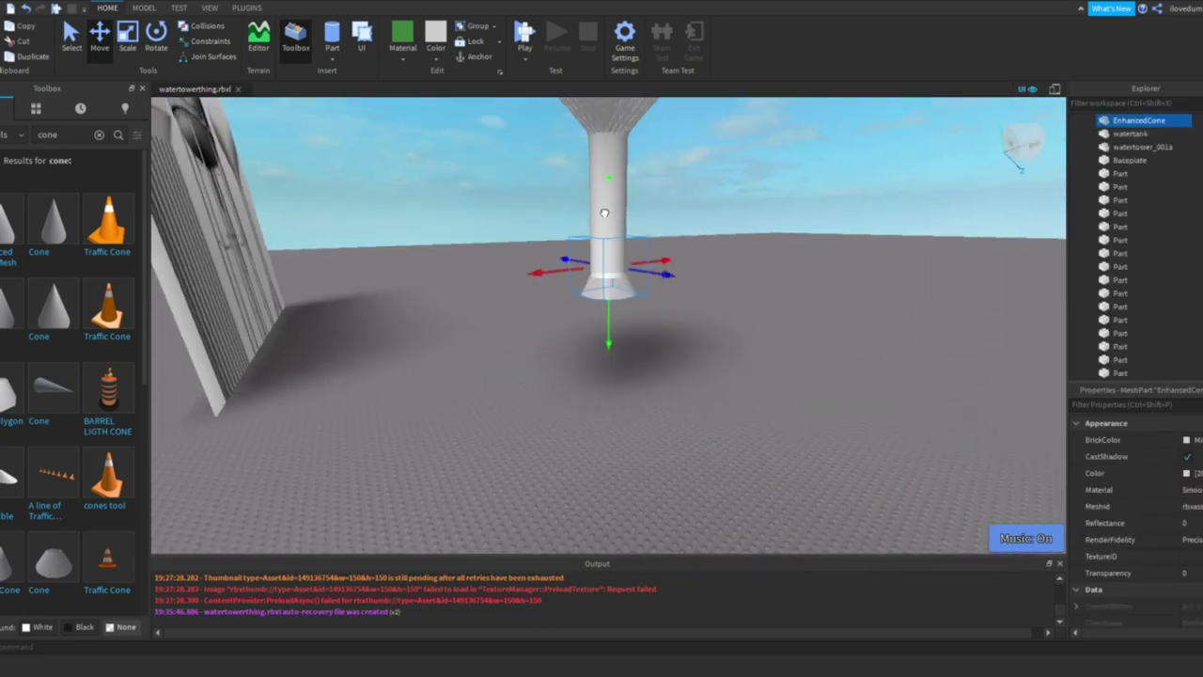
scroll(604, 212, up, 6)
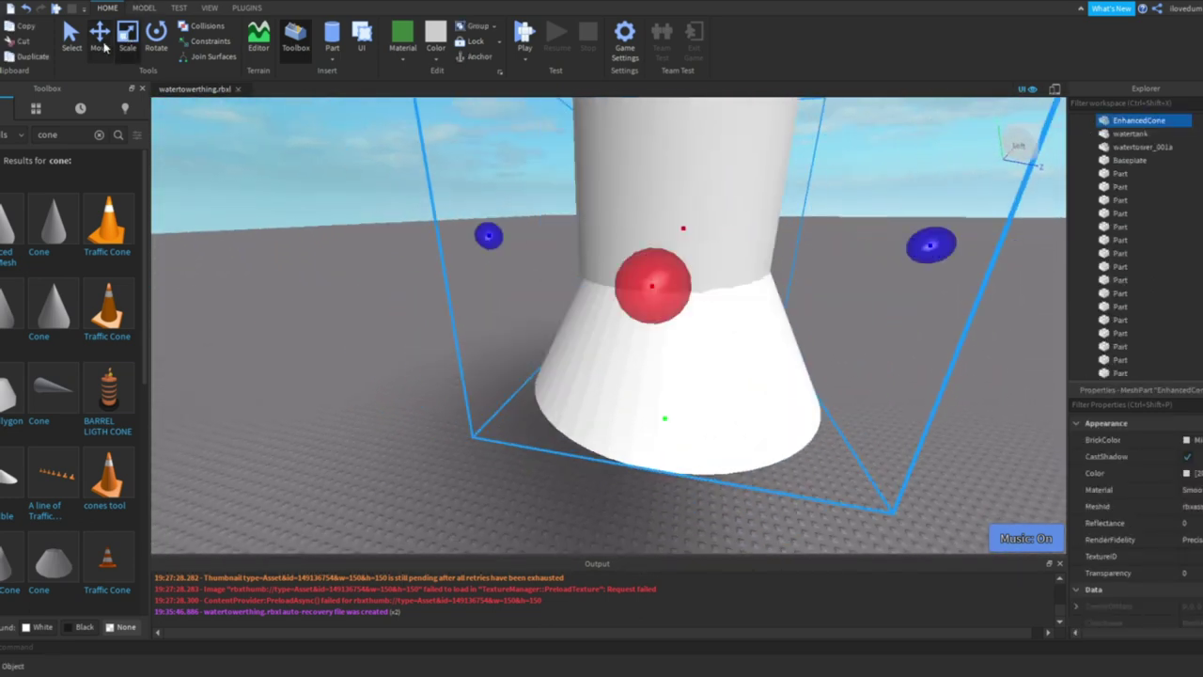
- Select all of the tower's parts and move the tower over the right-hand tower in the reference image
scroll(493, 231, down, 5)
right_drag(500, 223, 729, 308)
scroll(601, 280, down, 5)
click(615, 306)
scroll(723, 310, up, 3)
key(f)
scroll(724, 314, down, 4)
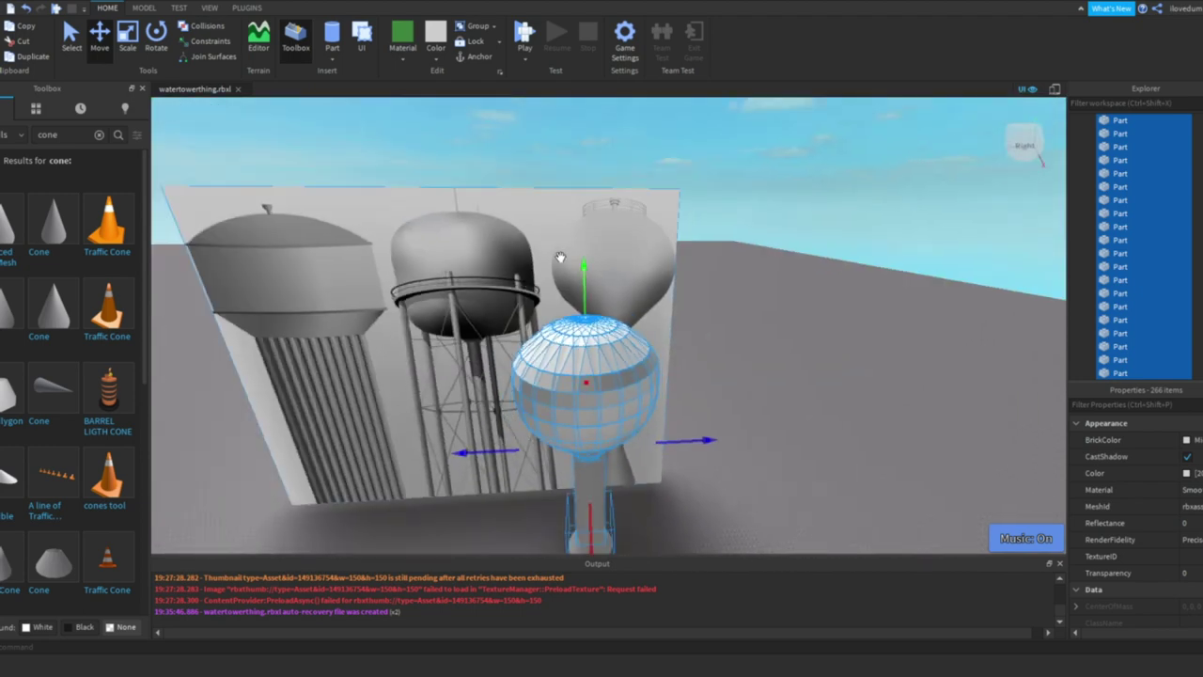
scroll(576, 180, up, 1)
right_drag(577, 180, 612, 141)
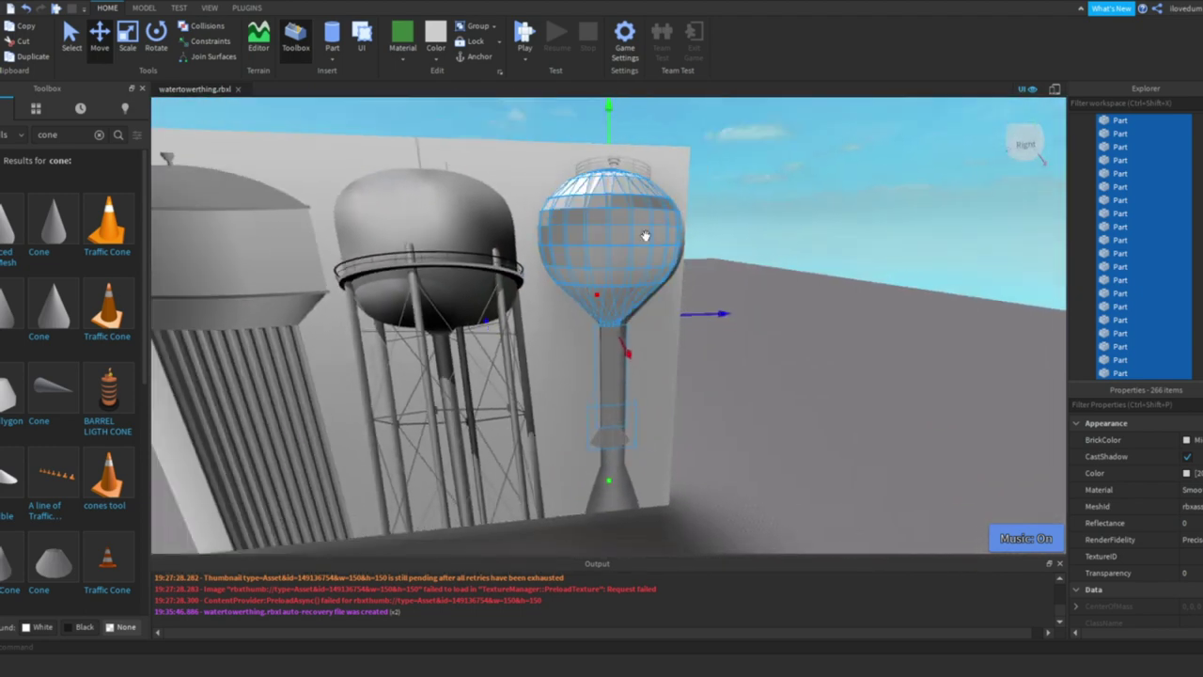
key(d)
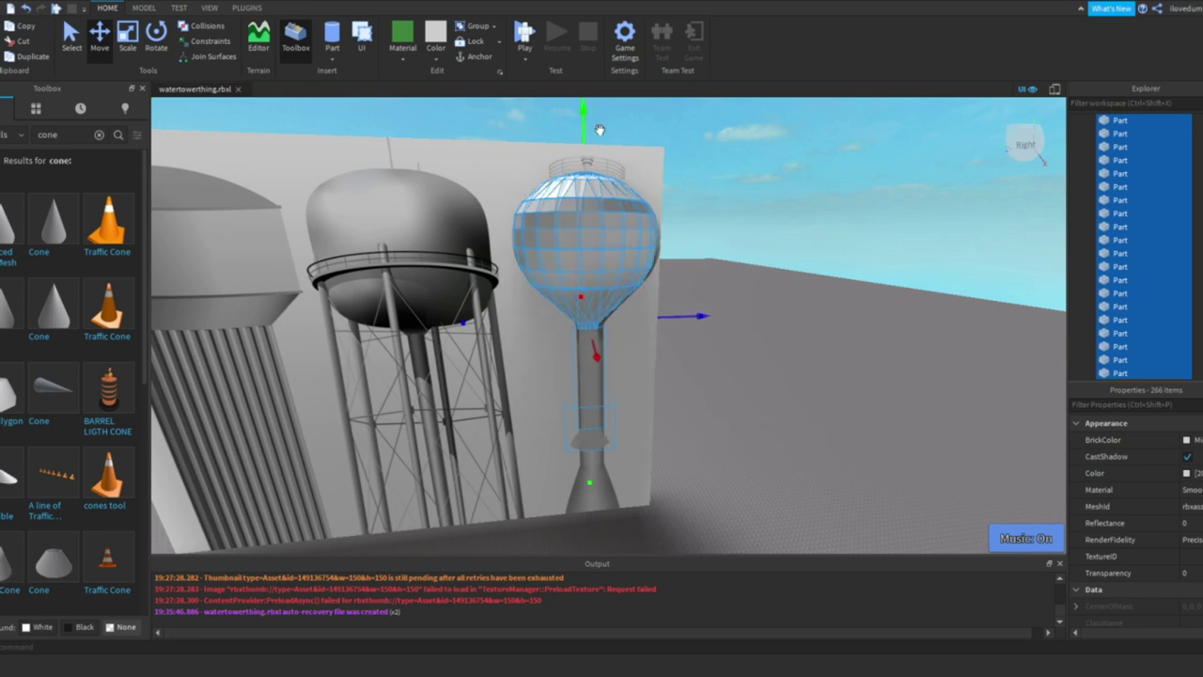
right_drag(600, 130, 657, 235)
- Reselect the complete tower and centre it on the plane of the reference image, checking from above
click(706, 298)
scroll(540, 215, down, 5)
click(594, 298)
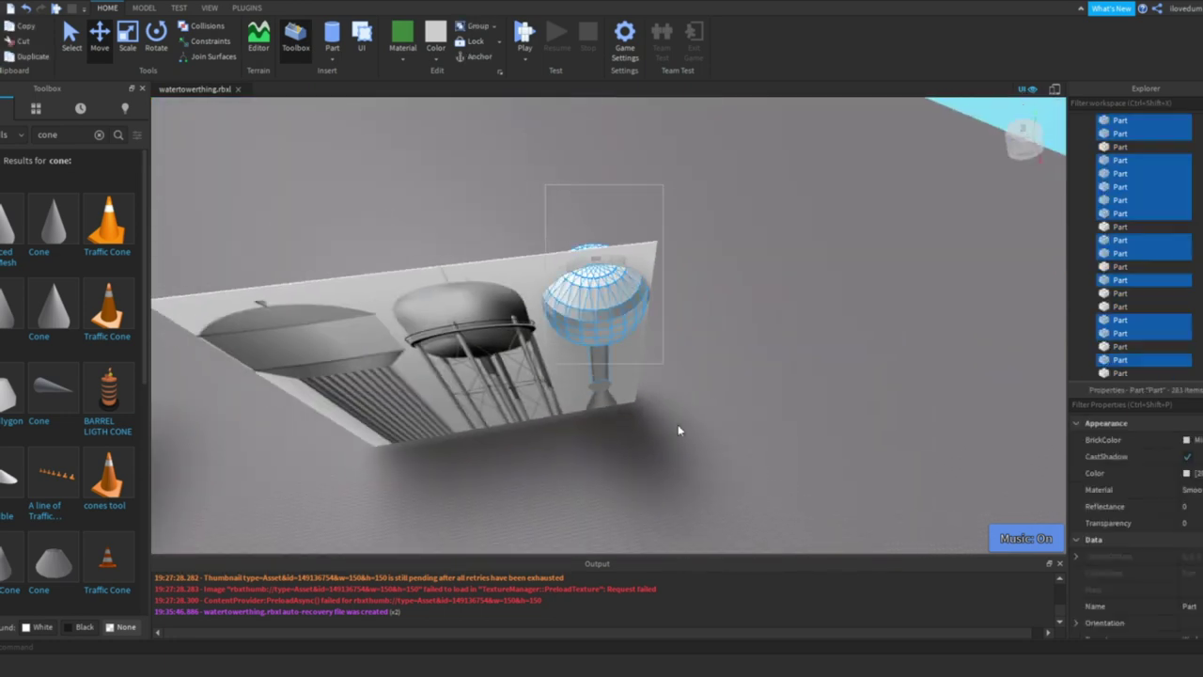
scroll(673, 324, up, 5)
right_drag(672, 323, 717, 317)
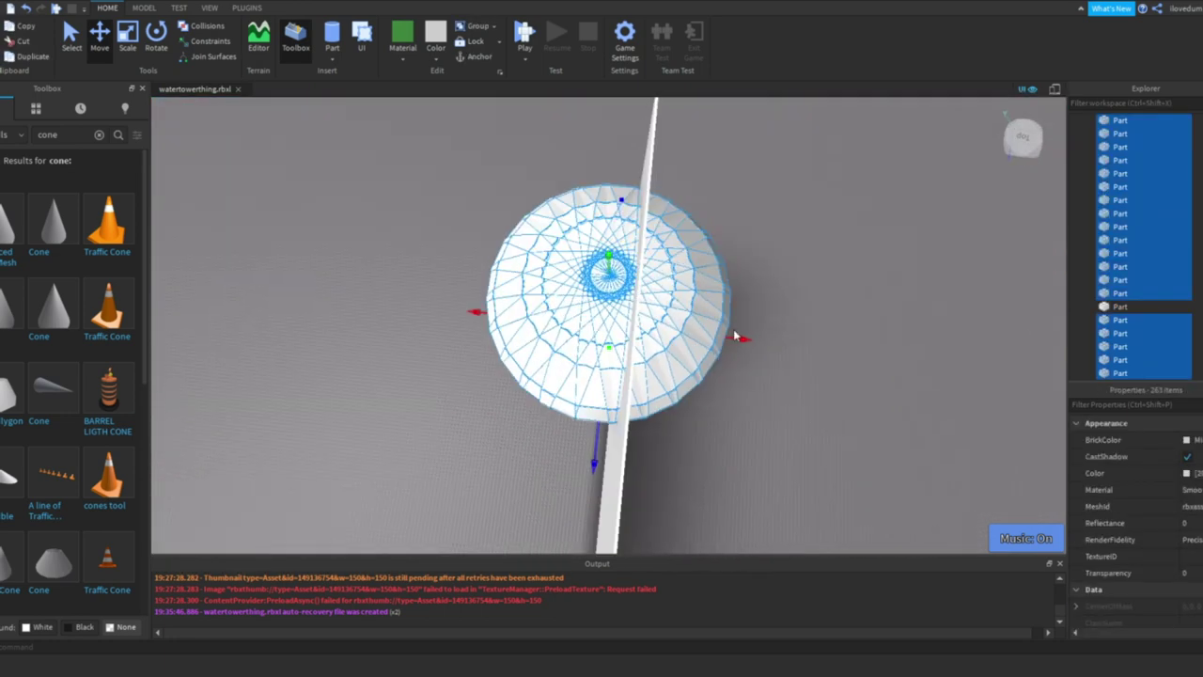
click(717, 316)
click(693, 355)
scroll(714, 338, up, 5)
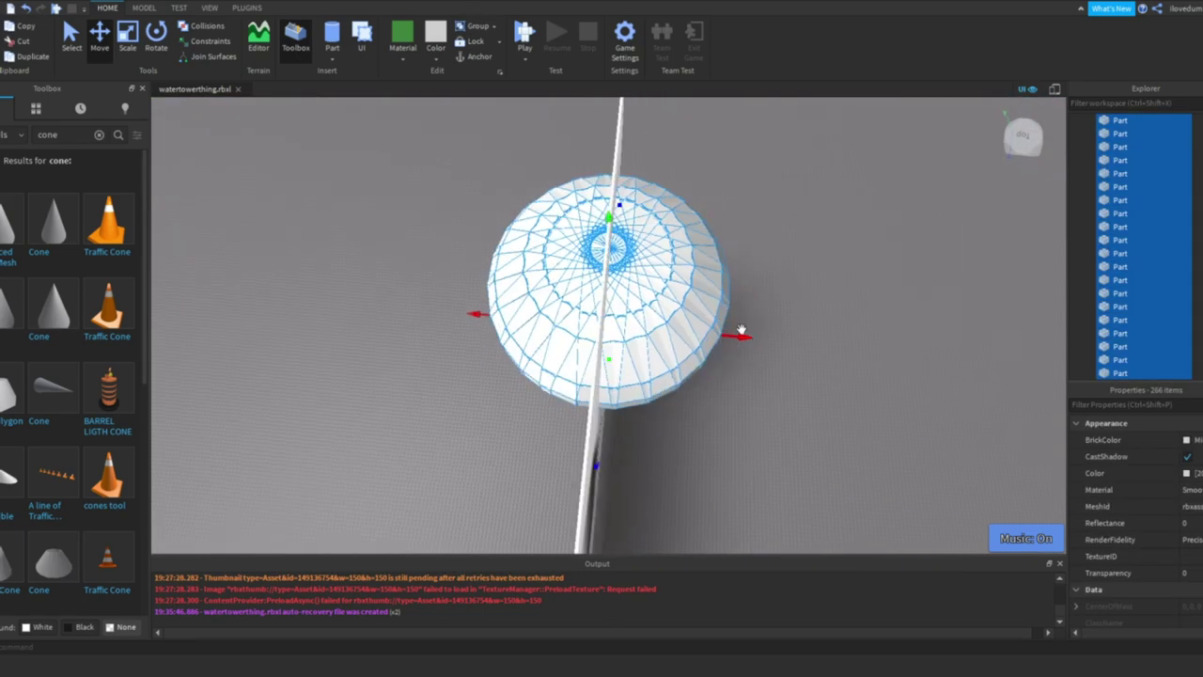
right_drag(741, 330, 733, 328)
scroll(720, 443, down, 5)
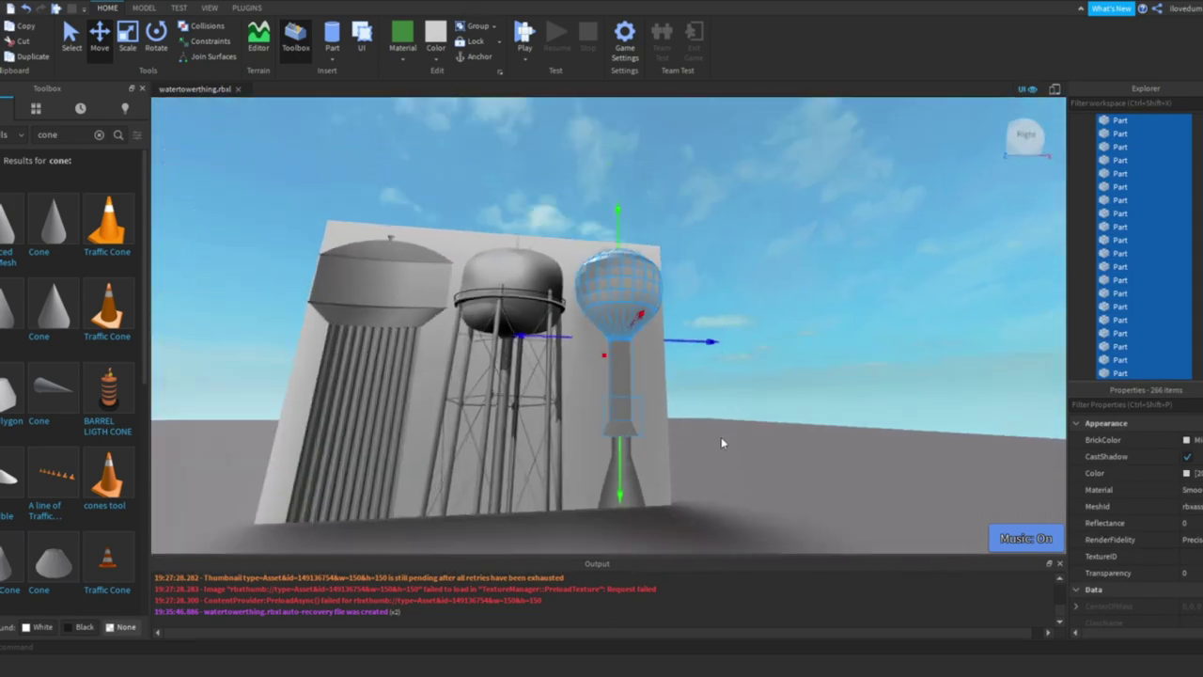
- Scale the cone to match the flared foot of the reference tower and bring it down to the ground
click(609, 418)
key(ctrl+3)
key(f)
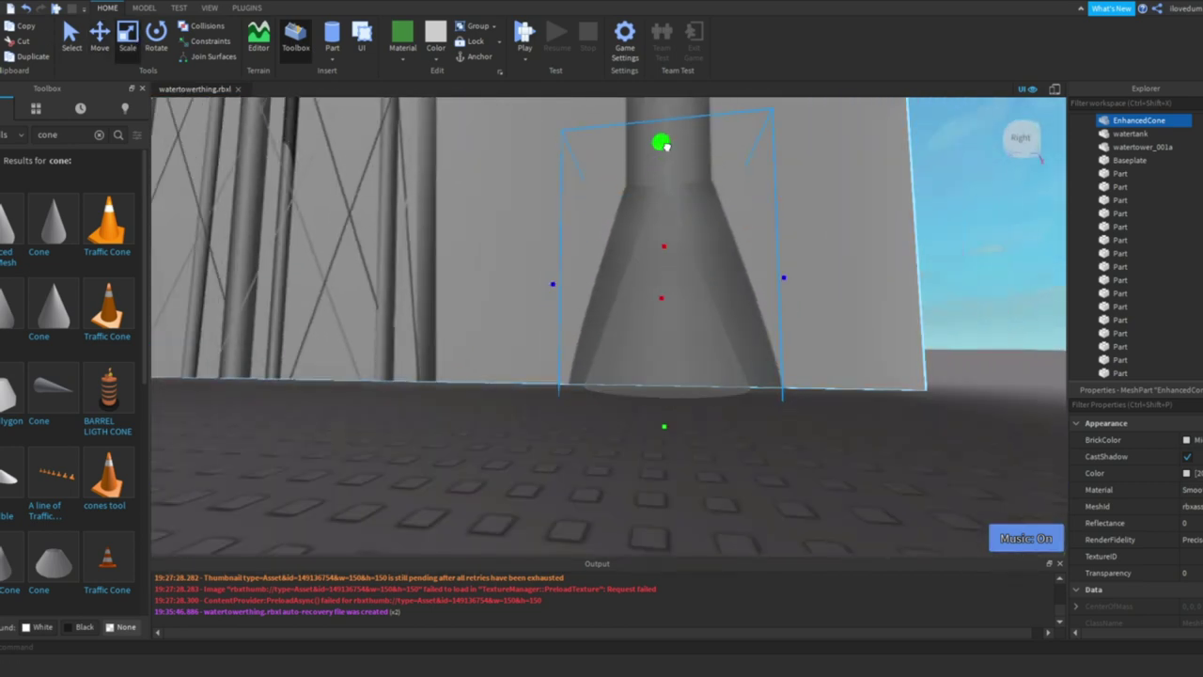
scroll(635, 173, down, 5)
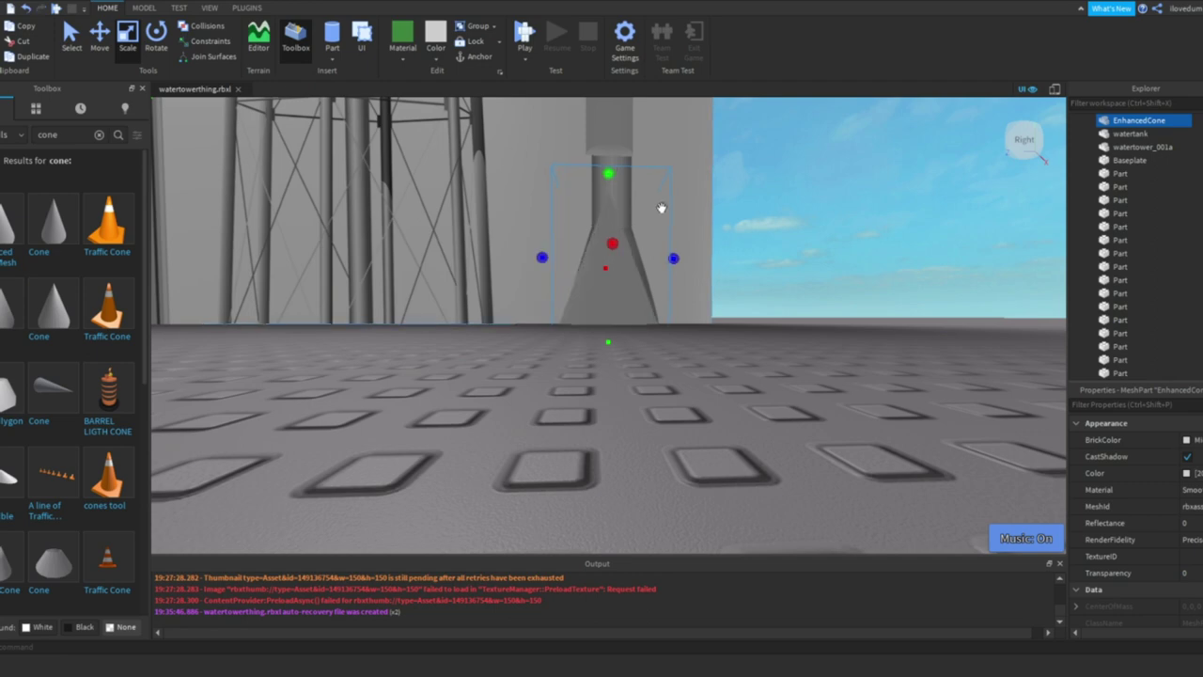
scroll(661, 207, up, 3)
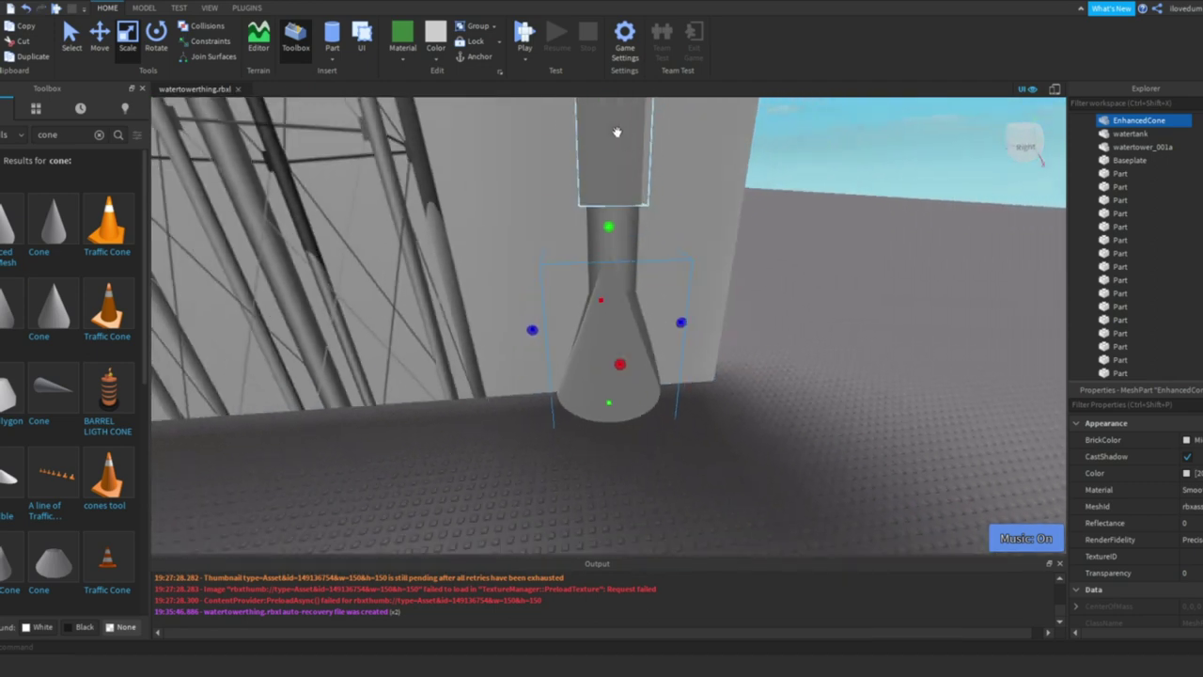
- Lengthen the column's cylinder between the underside of the bowl and the top of the cone
click(604, 316)
key(f)
key(q)
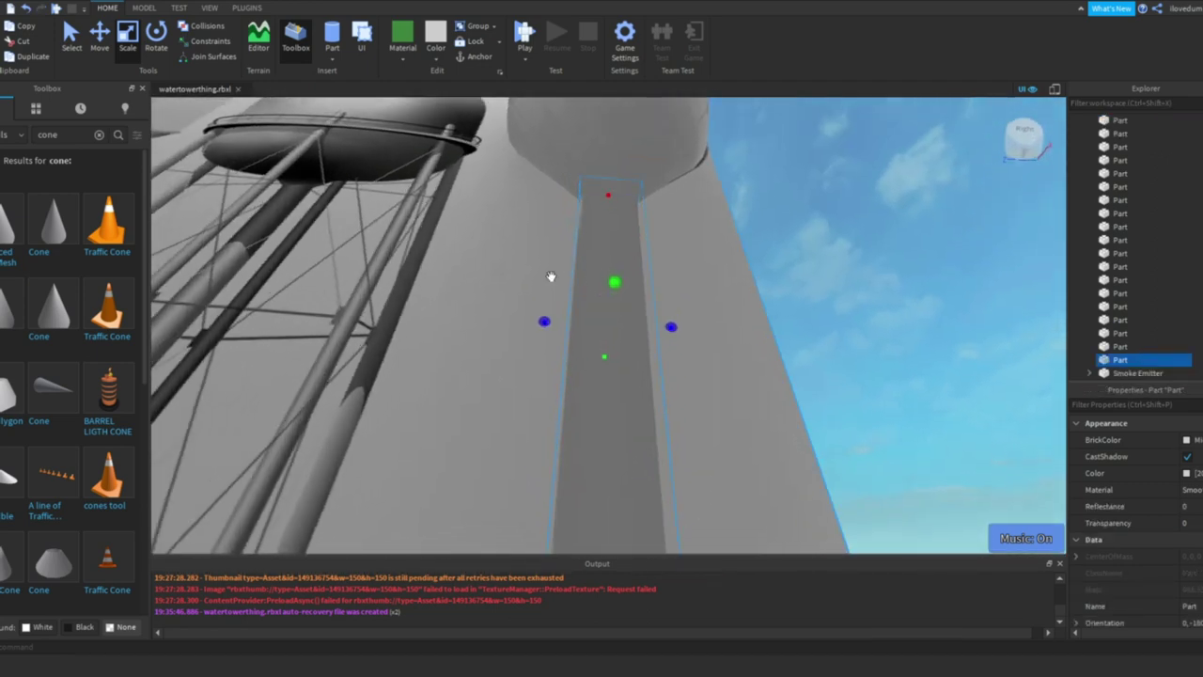
key(q)
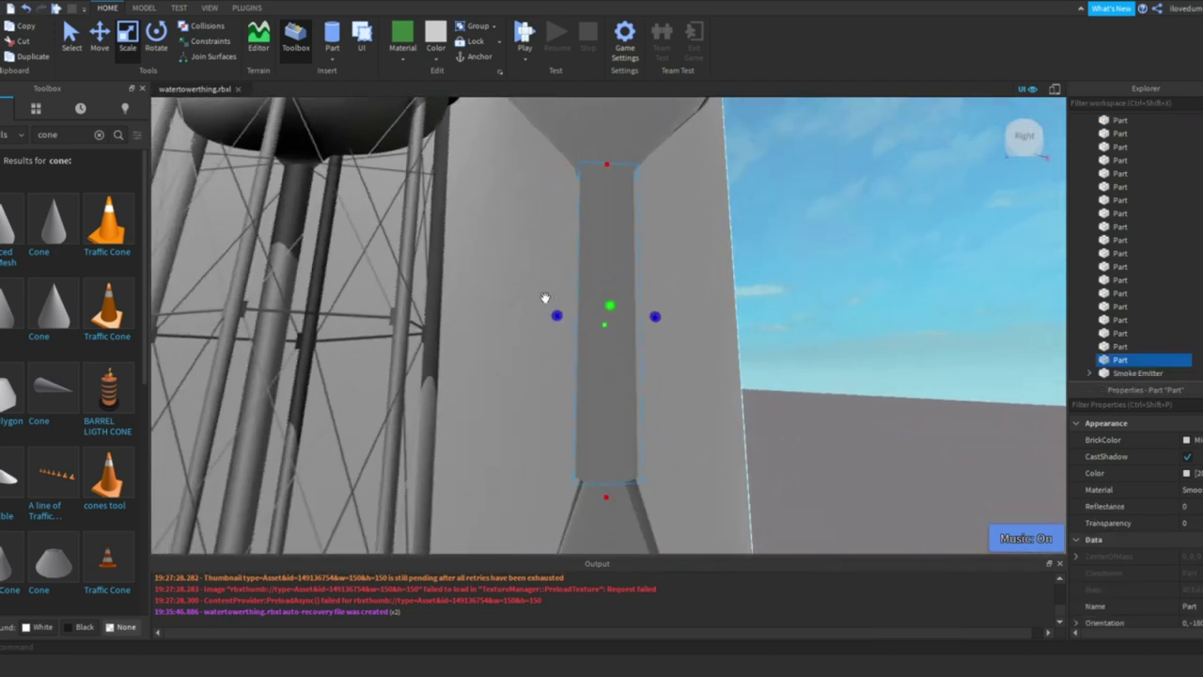
key(q)
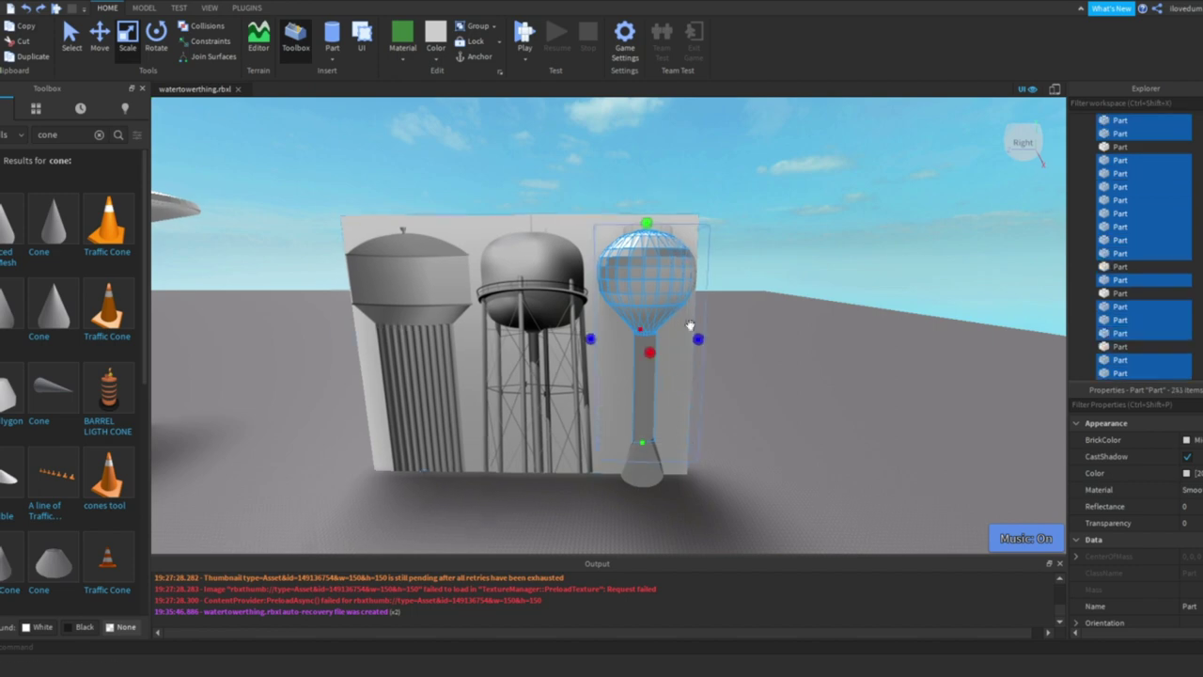
- Raise the cone onto the lower end of the column and check their alignment from the front
key(ctrl+2)
key(w)
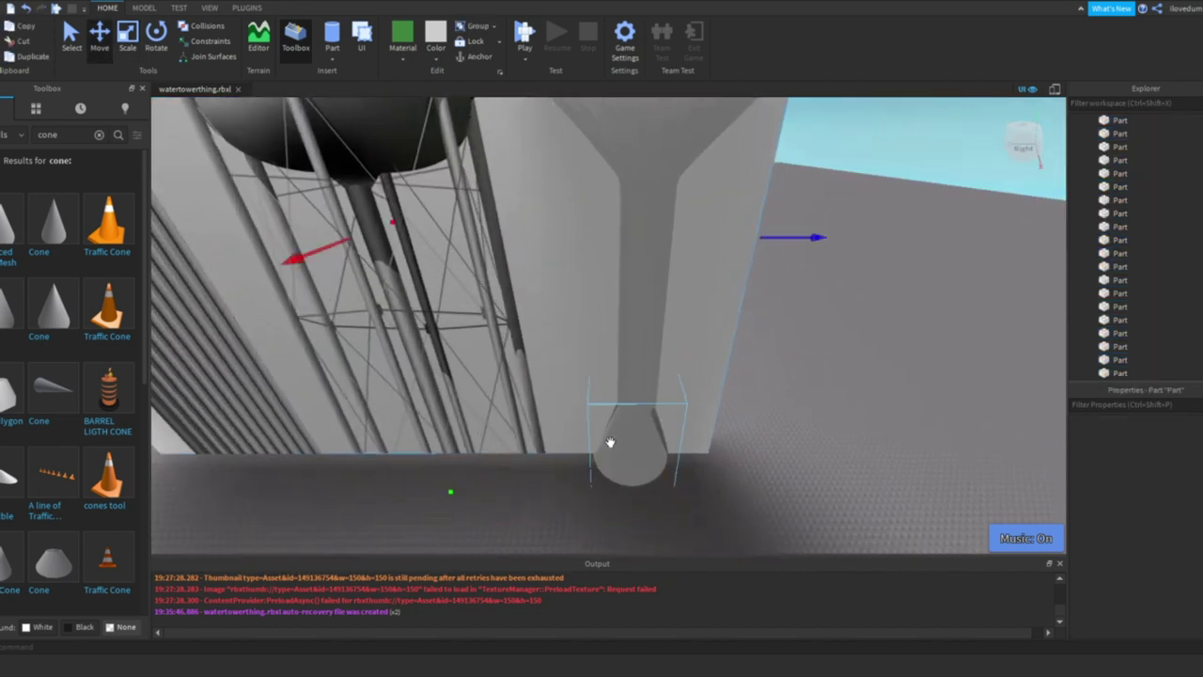
click(610, 438)
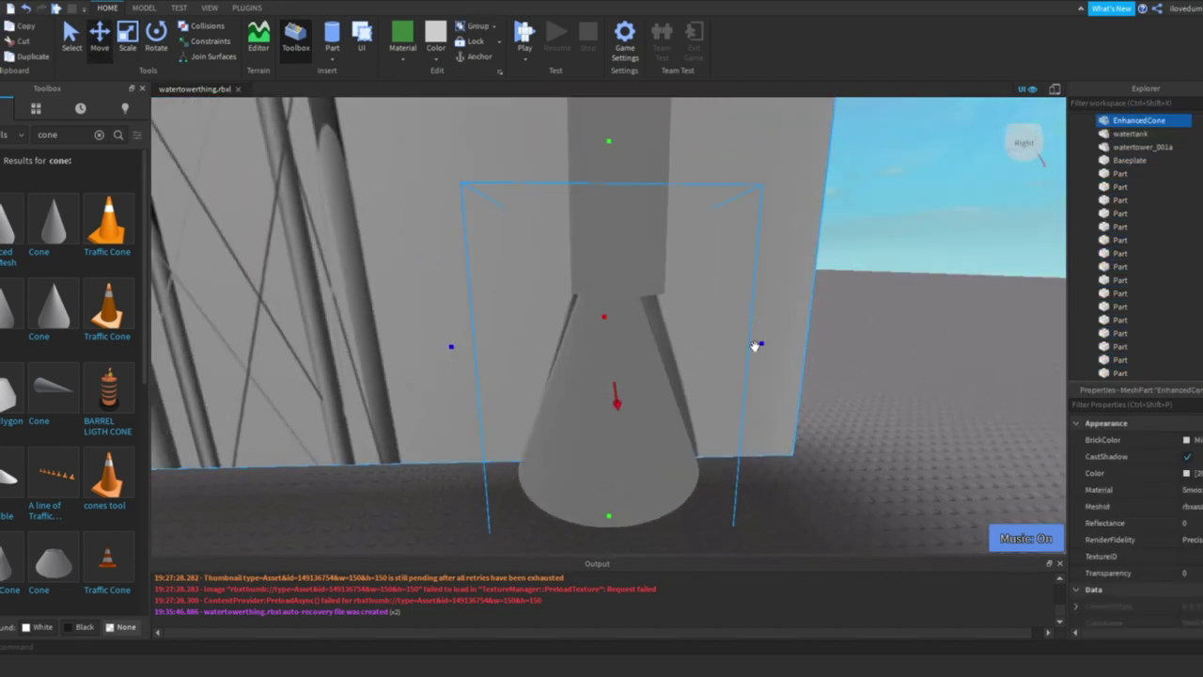
scroll(609, 227, up, 2)
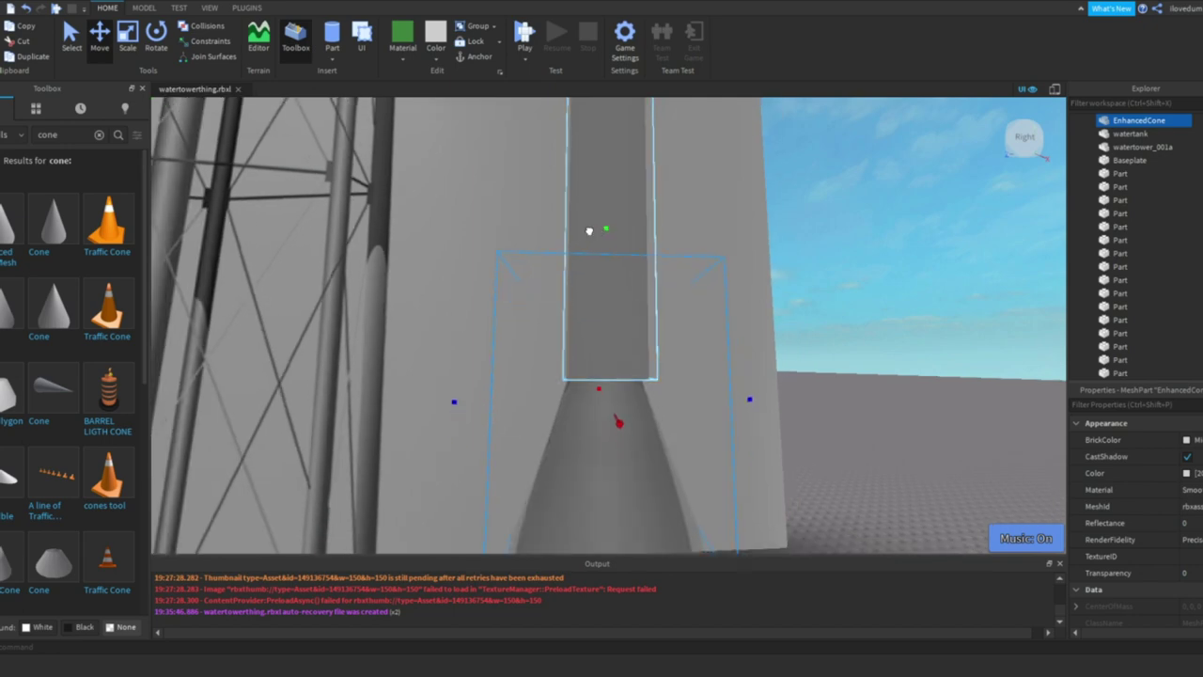
right_drag(589, 230, 594, 228)
scroll(602, 216, down, 6)
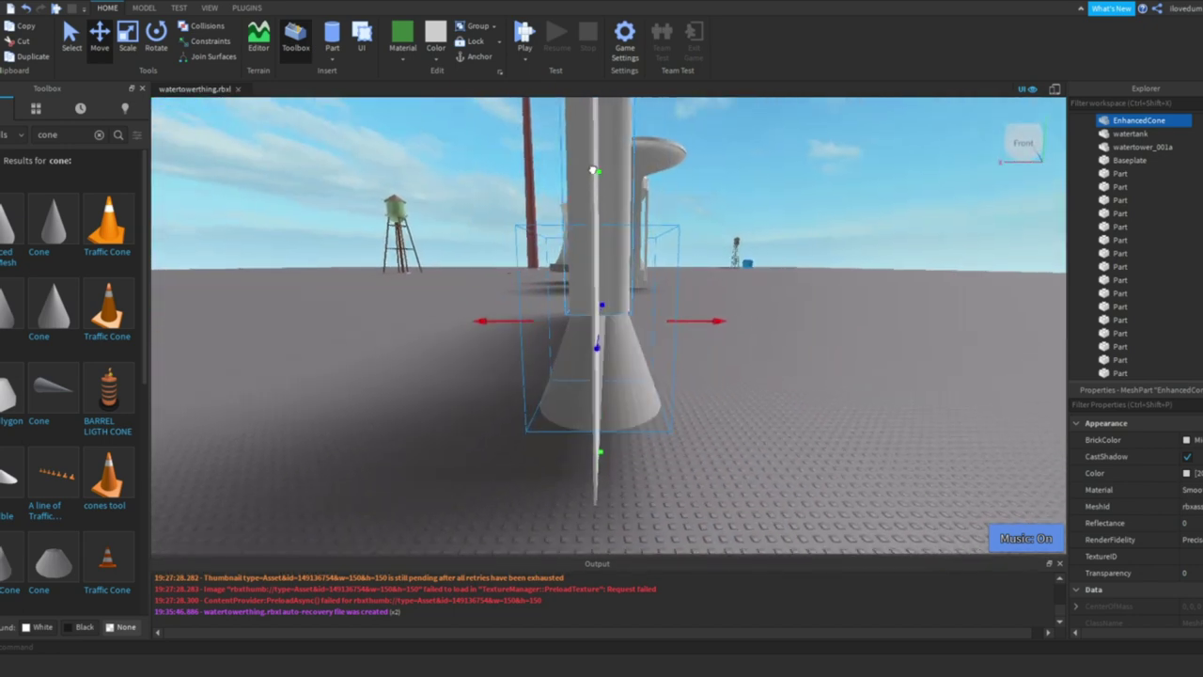
scroll(592, 170, up, 4)
right_drag(610, 177, 357, 170)
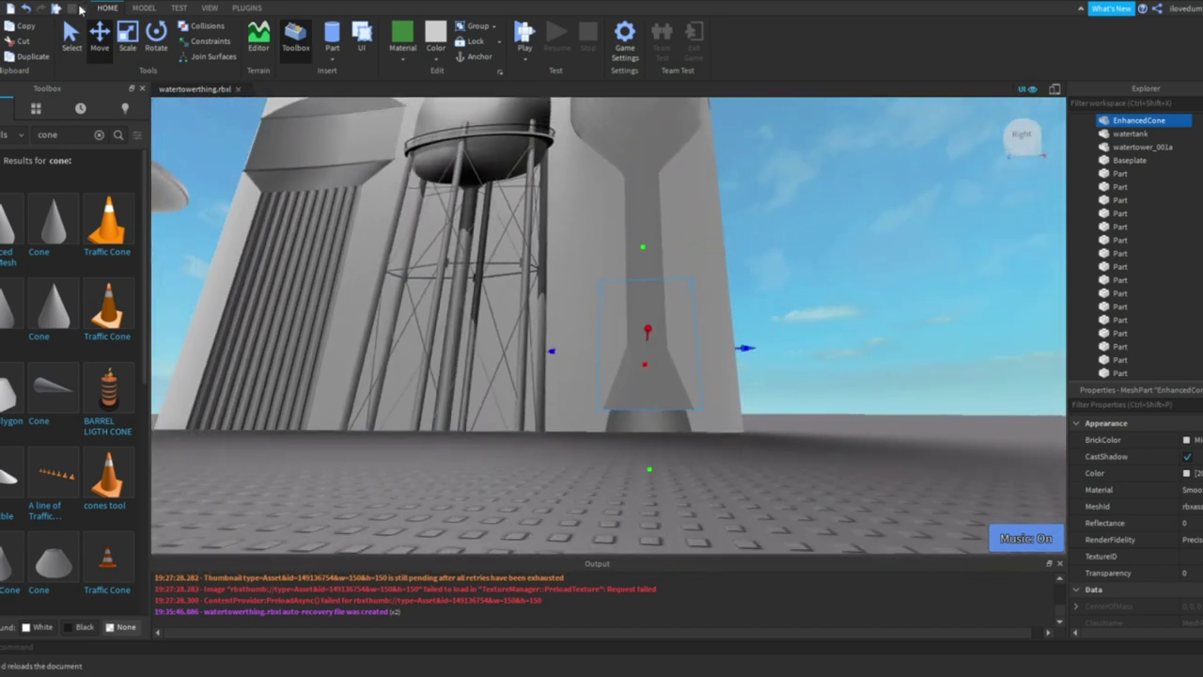
- Stretch the cone taller so its flared base reaches the ground beneath the column
scroll(586, 414, up, 1)
key(ctrl+3)
scroll(685, 389, up, 4)
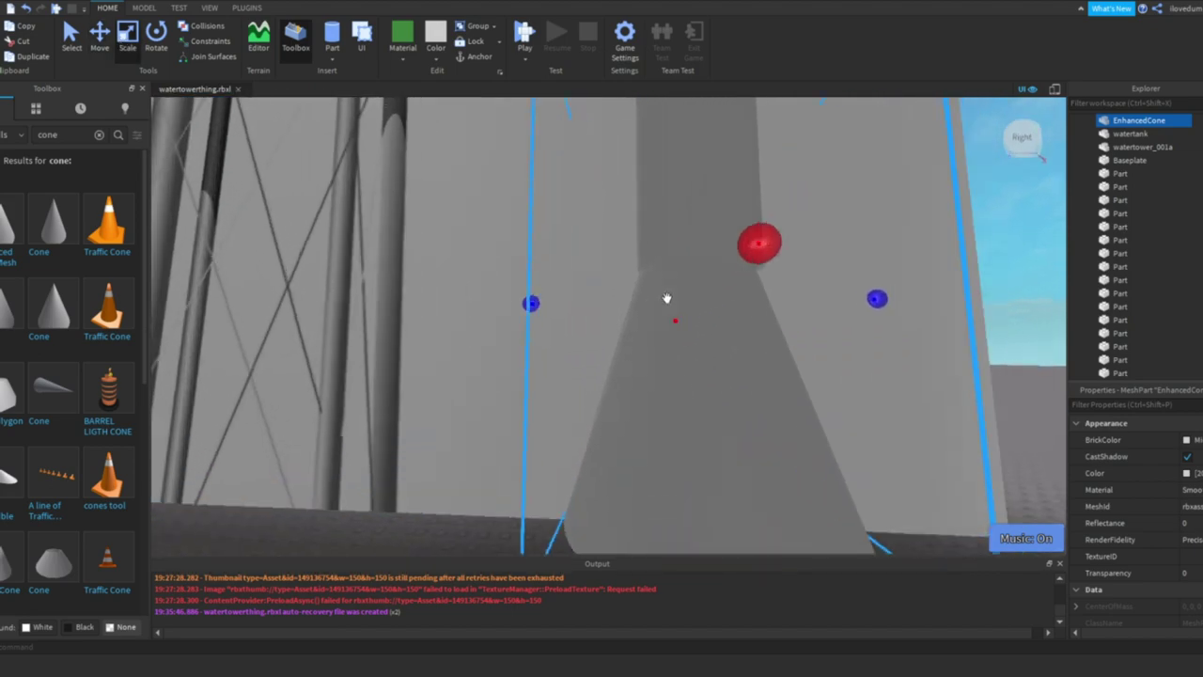
right_drag(666, 301, 771, 314)
scroll(658, 235, down, 2)
scroll(608, 273, up, 2)
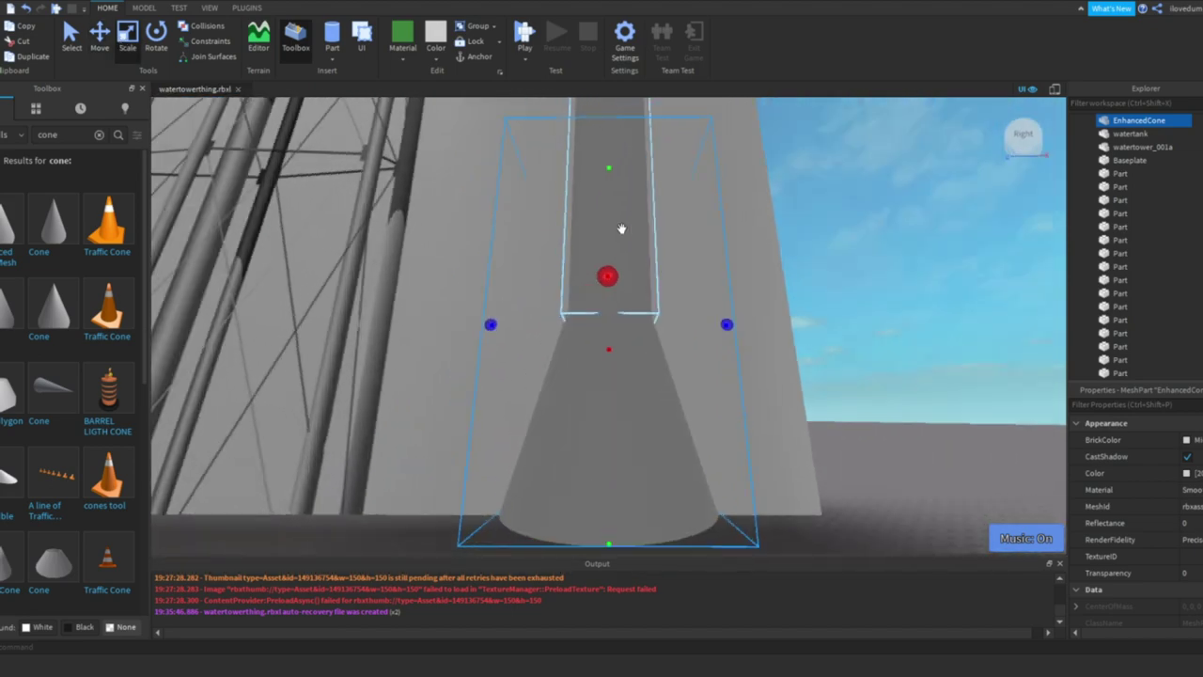
right_drag(607, 274, 616, 263)
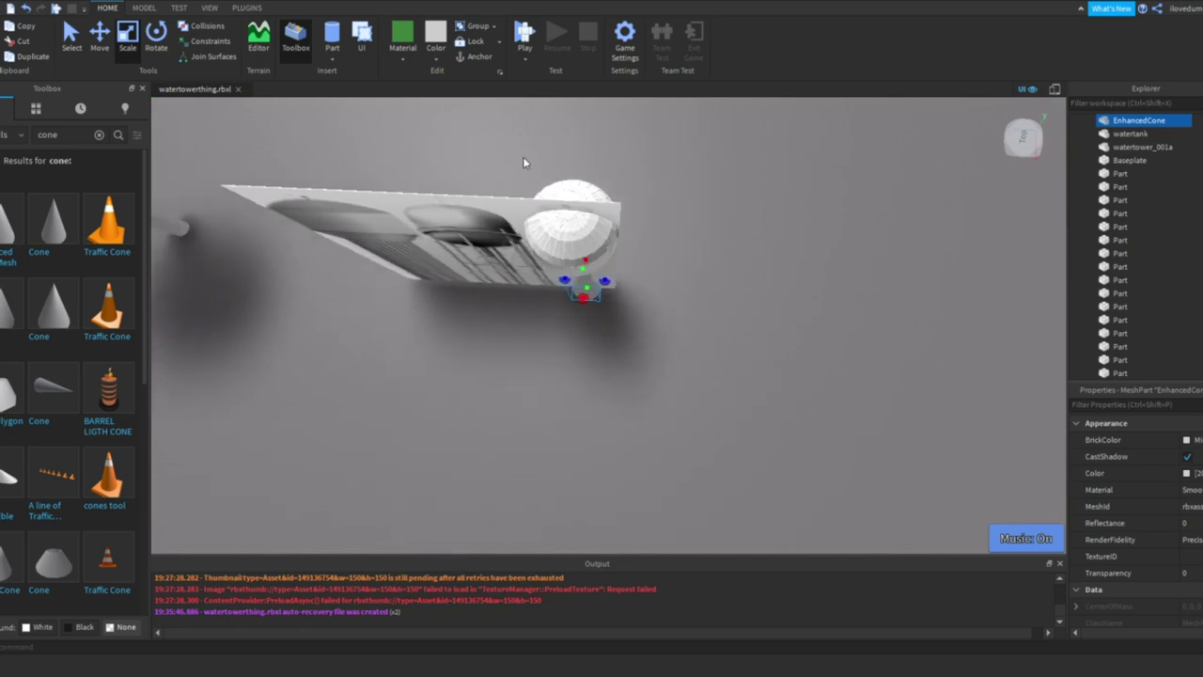
- Select the whole tower and move it away from the reference image onto open ground near the other water towers
drag(545, 145, 632, 335)
click(467, 211)
right_drag(468, 210, 526, 268)
scroll(541, 282, down, 3)
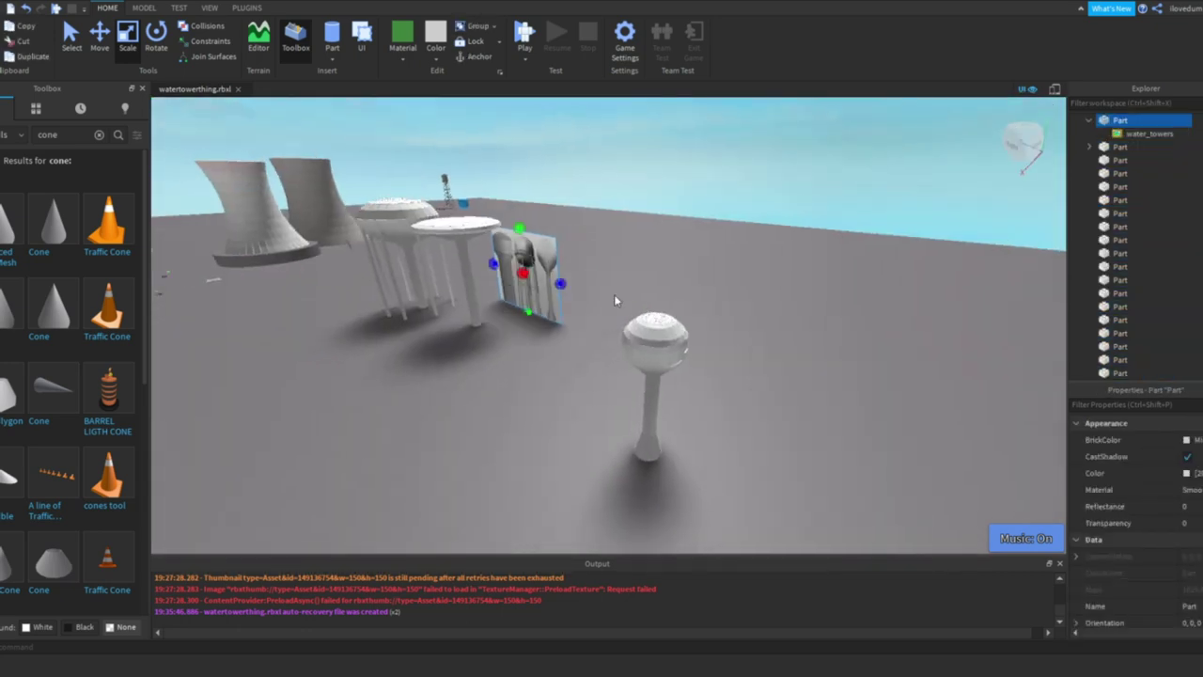
key(ctrl+z)
key(f)
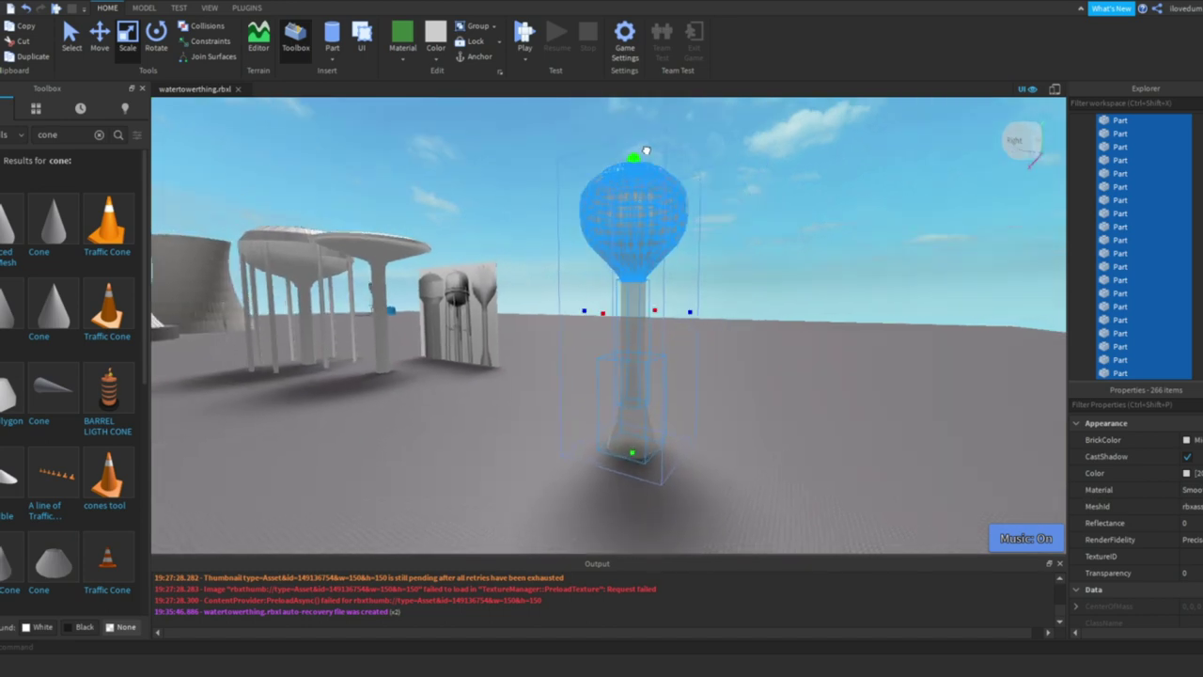
drag(645, 151, 490, 396)
key(f)
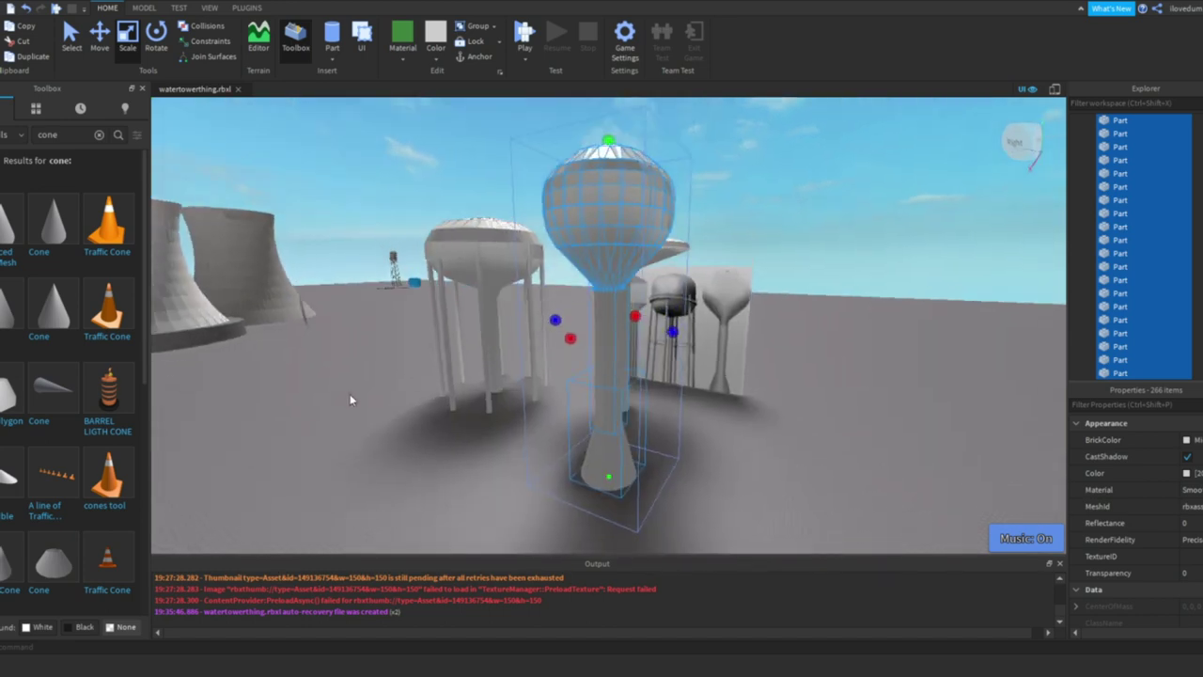
right_drag(350, 393, 532, 344)
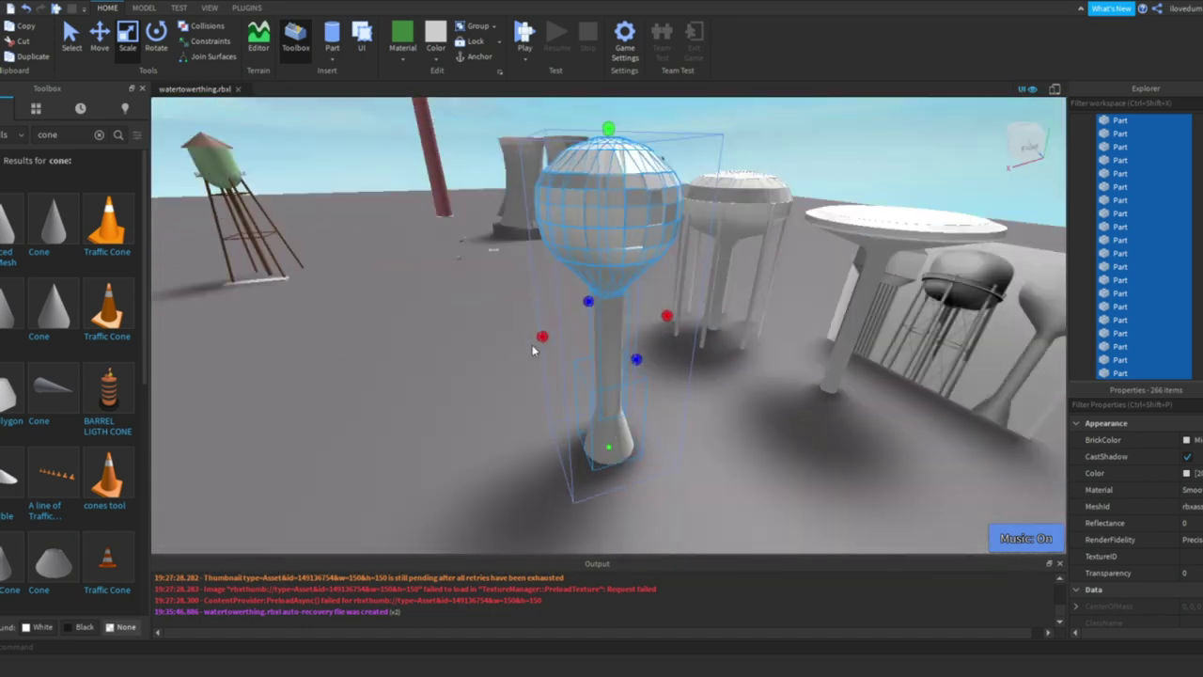
- Insert a block part as an upright door frame and centre it against the front of the tower's foot
click(467, 416)
scroll(467, 416, up, 10)
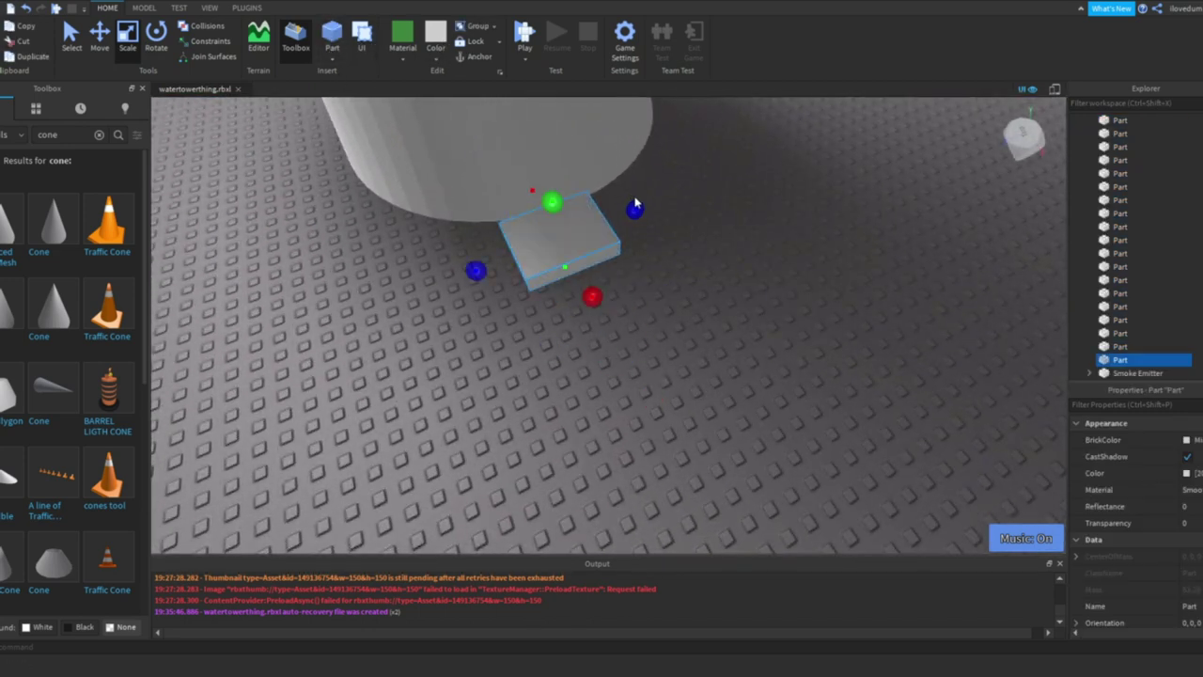
scroll(506, 340, up, 3)
right_drag(623, 301, 720, 271)
scroll(720, 271, up, 5)
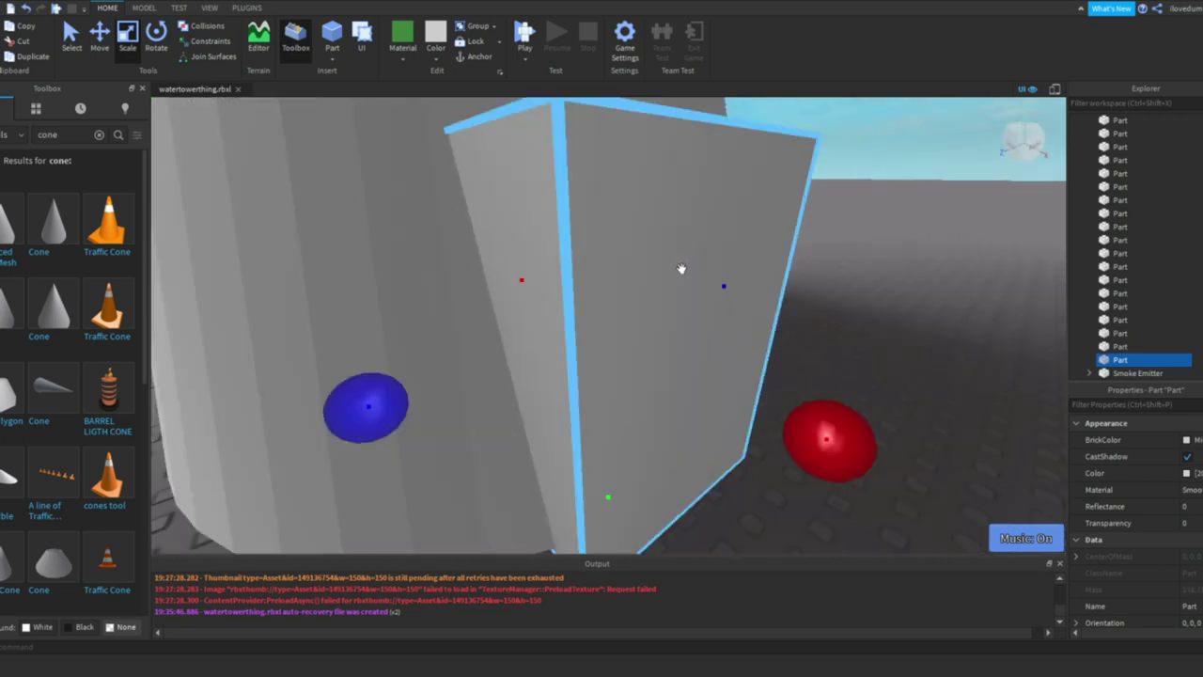
scroll(681, 269, down, 5)
middle_drag(758, 298, 491, 250)
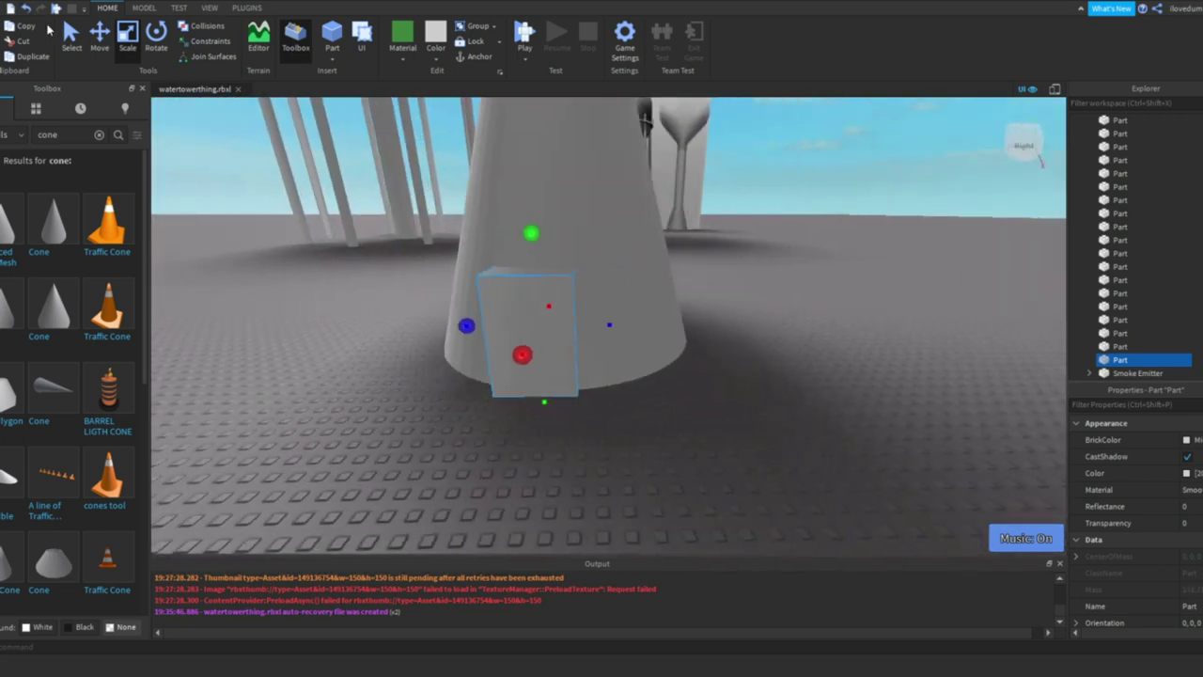
key(ctrl+2)
scroll(621, 320, up, 3)
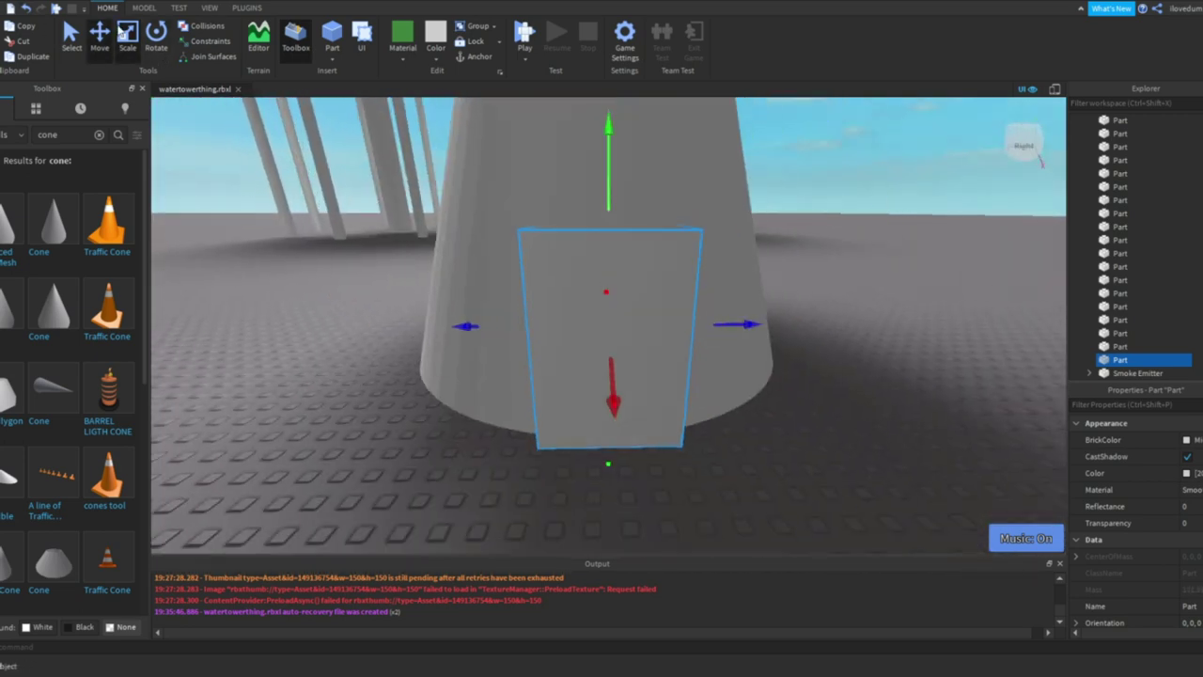
- Create a thin door panel on the front of the frame block, named "Door (dont color)" and coloured dirt brown
right_drag(622, 320, 524, 421)
key(ctrl+3)
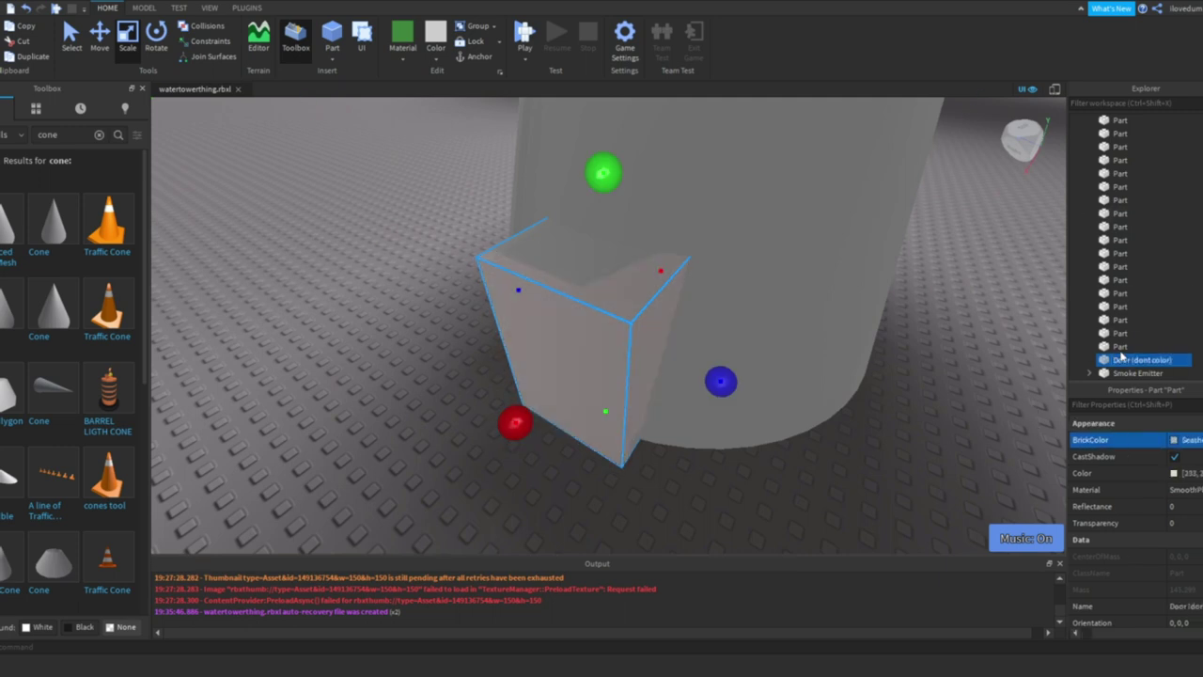
right_drag(1038, 423, 562, 172)
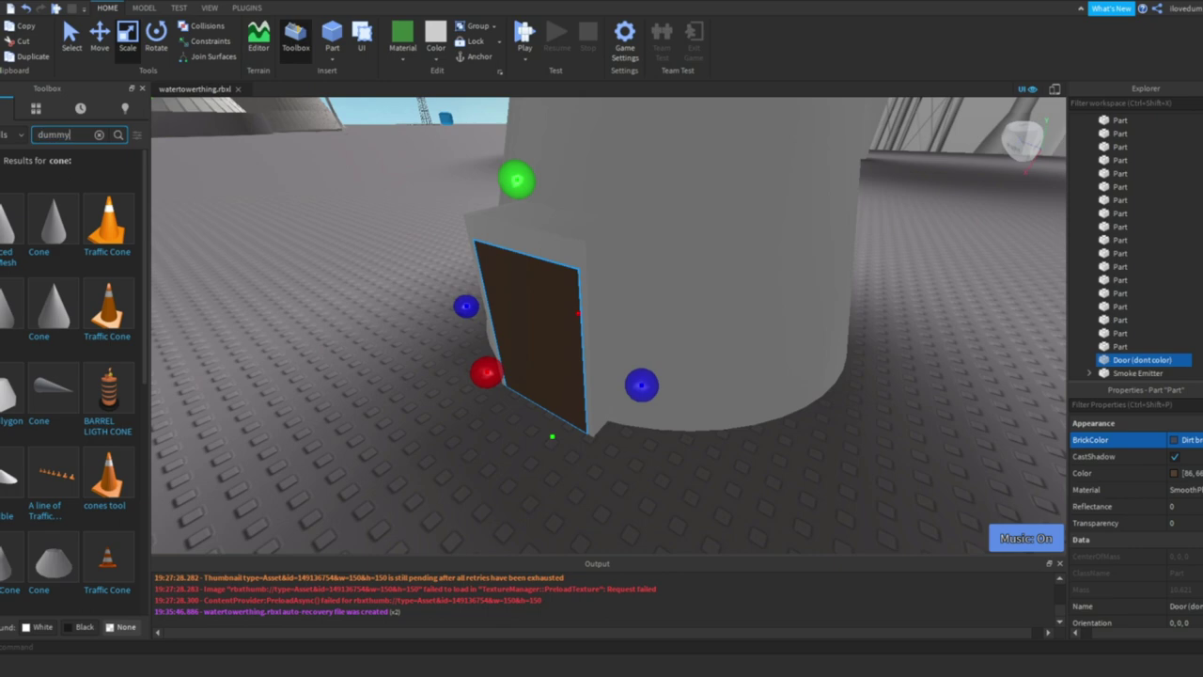
- Search the model library for "dummy" and insert the plain grey Dummy near the door as a scale reference
key(Return)
scroll(569, 162, down, 5)
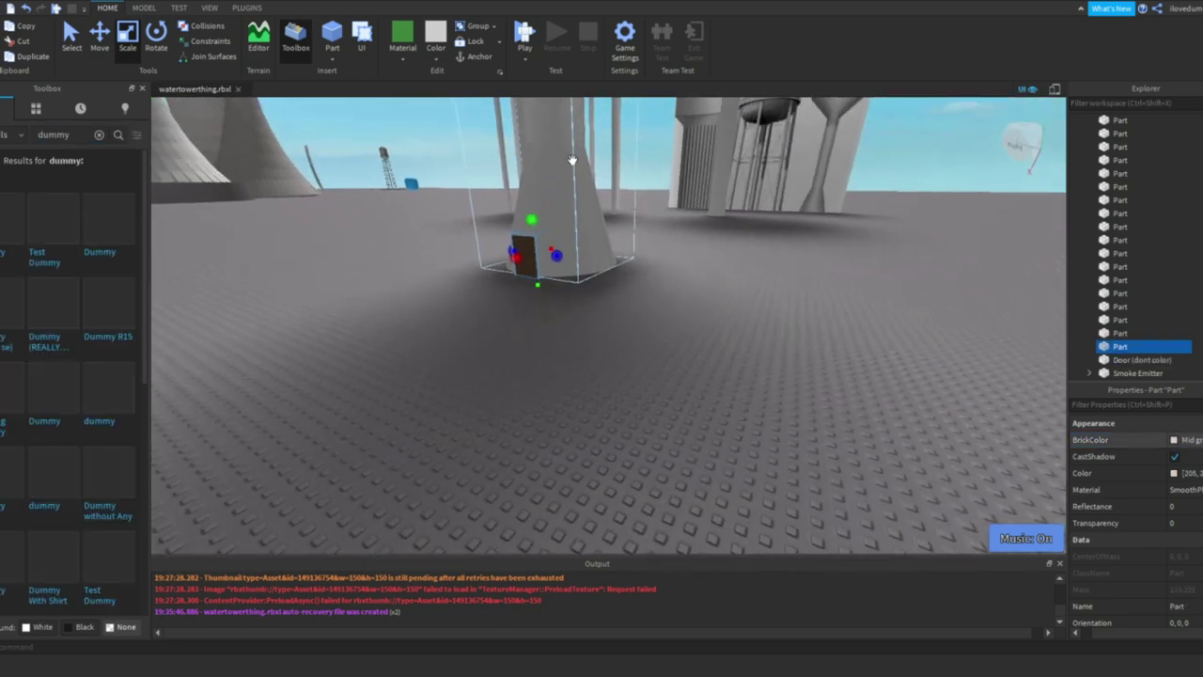
right_drag(569, 163, 475, 198)
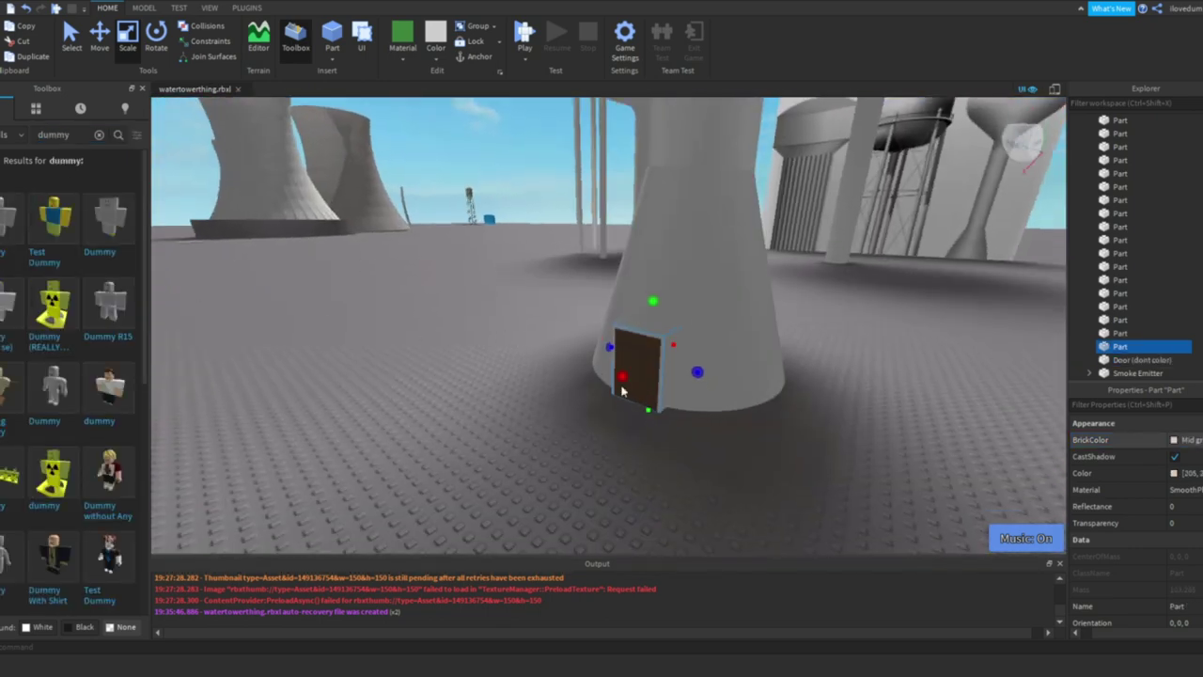
click(109, 218)
- Enlarge the frame block so it forms a border around the brown door panel, and delete the scale-reference dummy in front of it
click(635, 313)
key(f)
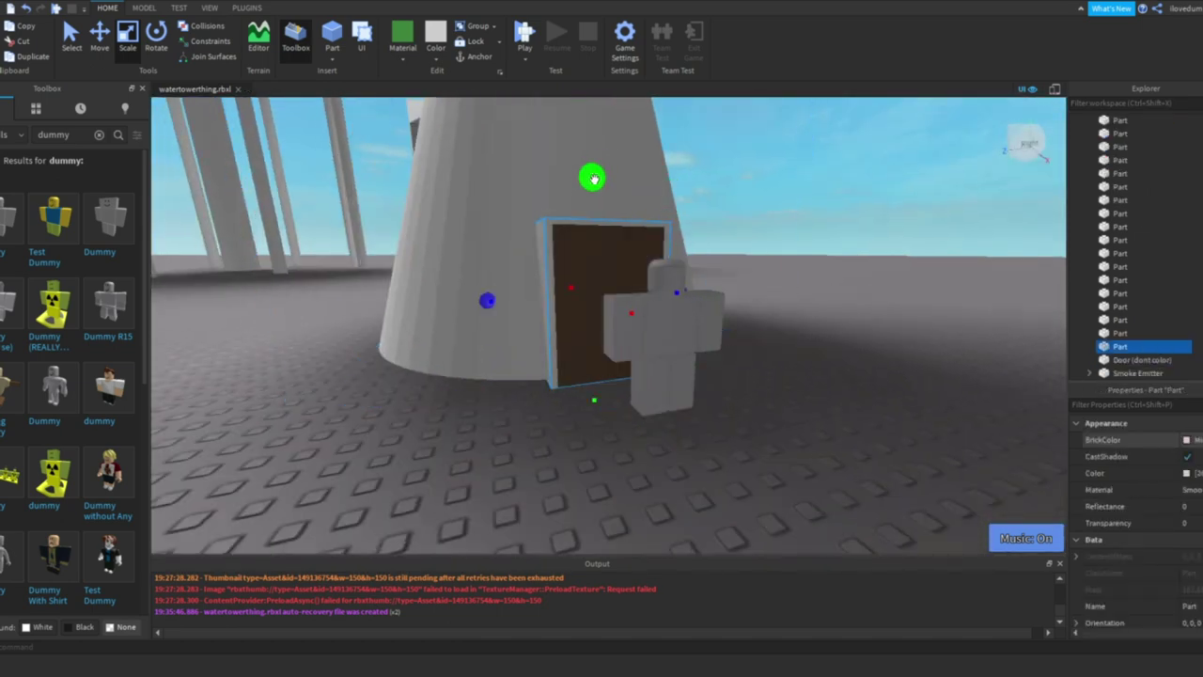
right_drag(593, 178, 595, 402)
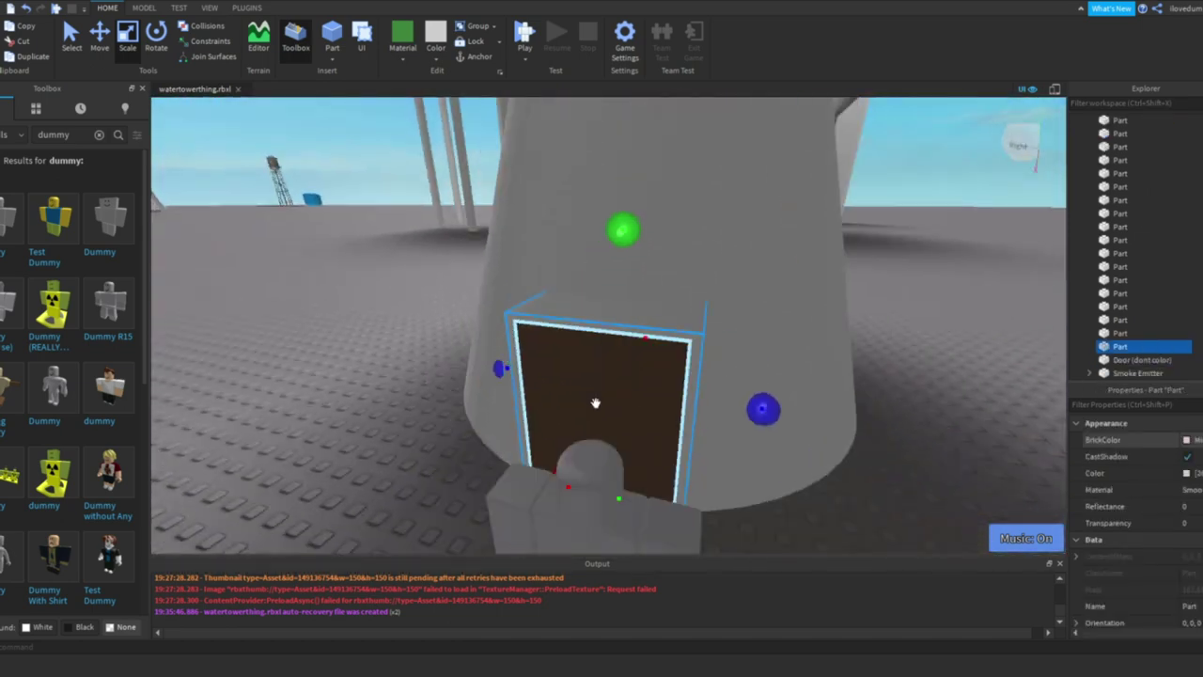
click(594, 402)
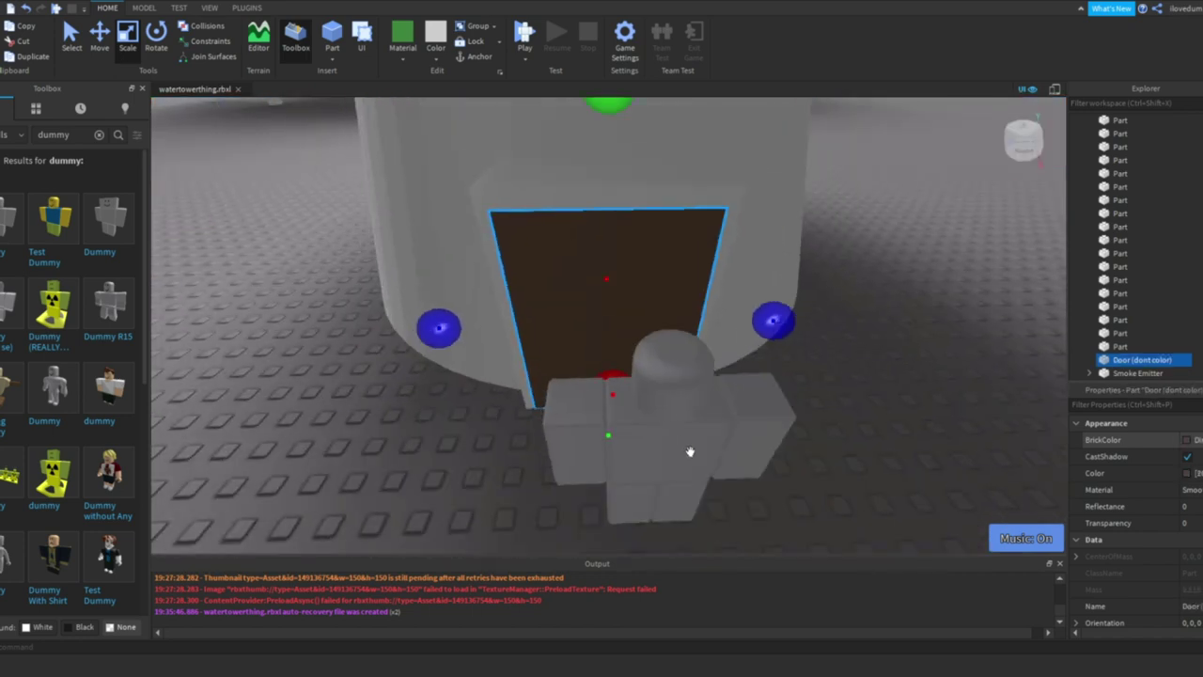
click(644, 473)
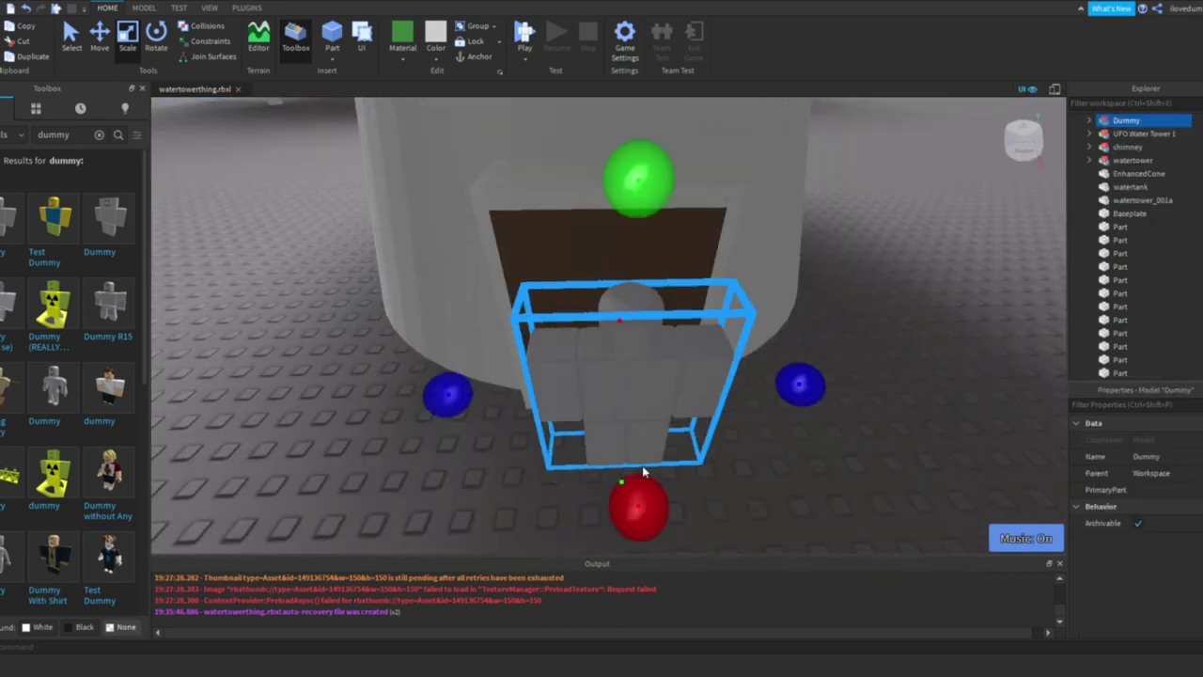
- Select all parts of the finished tower, group them into one model and name it "Round Tall Water Tower"
scroll(515, 383, down, 10)
scroll(621, 414, down, 3)
right_drag(620, 414, 595, 396)
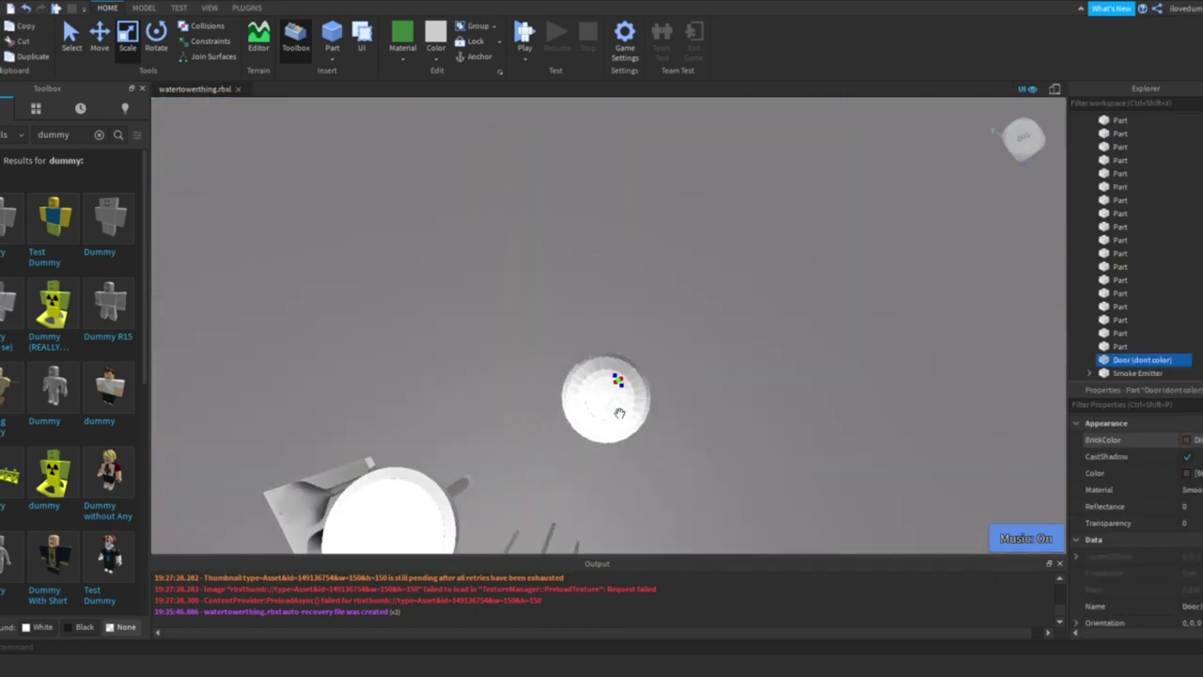
drag(518, 322, 596, 397)
key(f)
right_drag(605, 410, 677, 410)
key(ctrl+g)
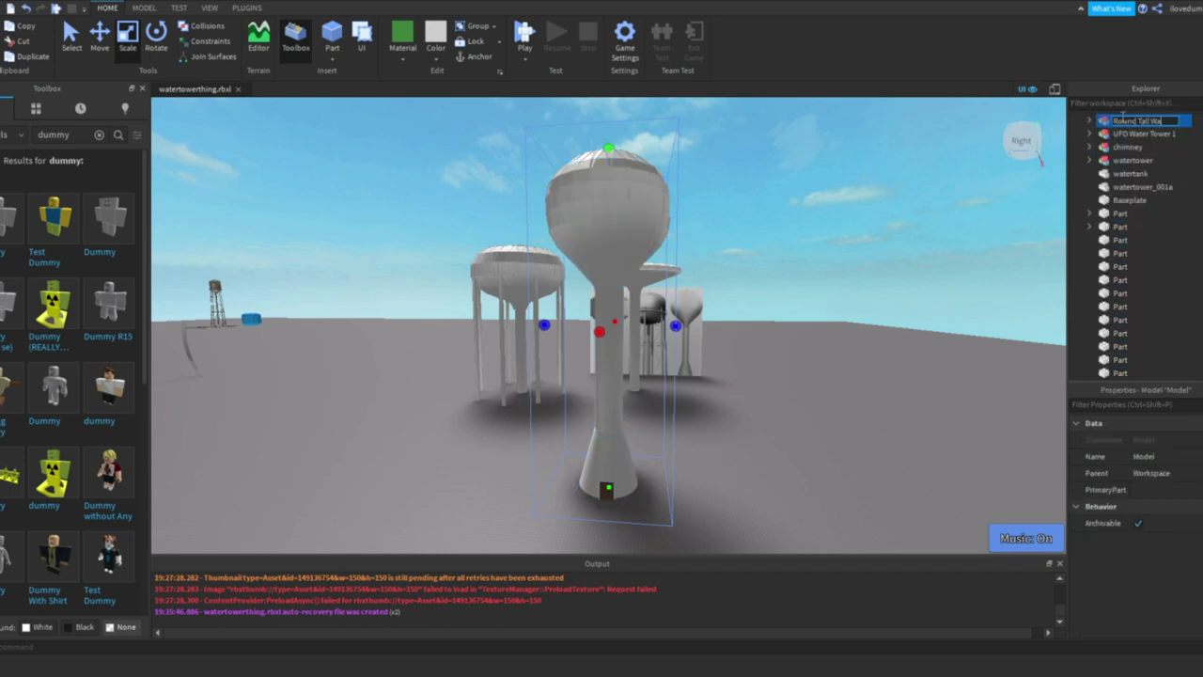
right_drag(884, 231, 534, 161)
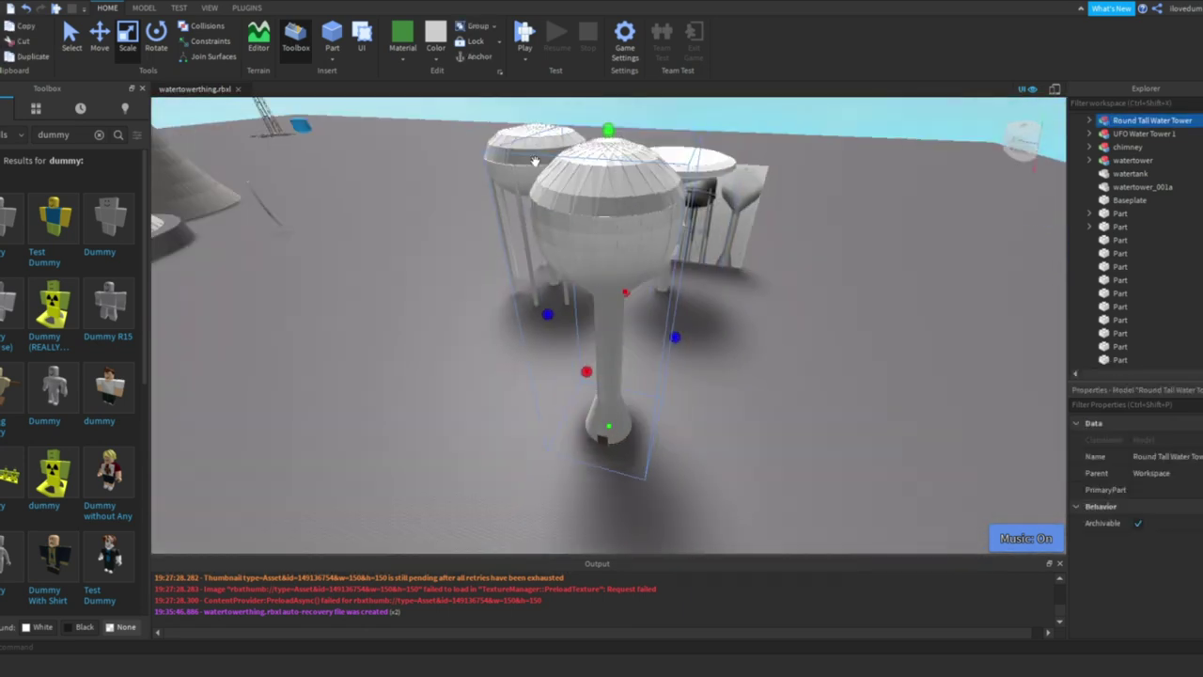
- Playtest the place, walk the avatar around the tower's foot to compare its size with the door, and stop the test
click(525, 36)
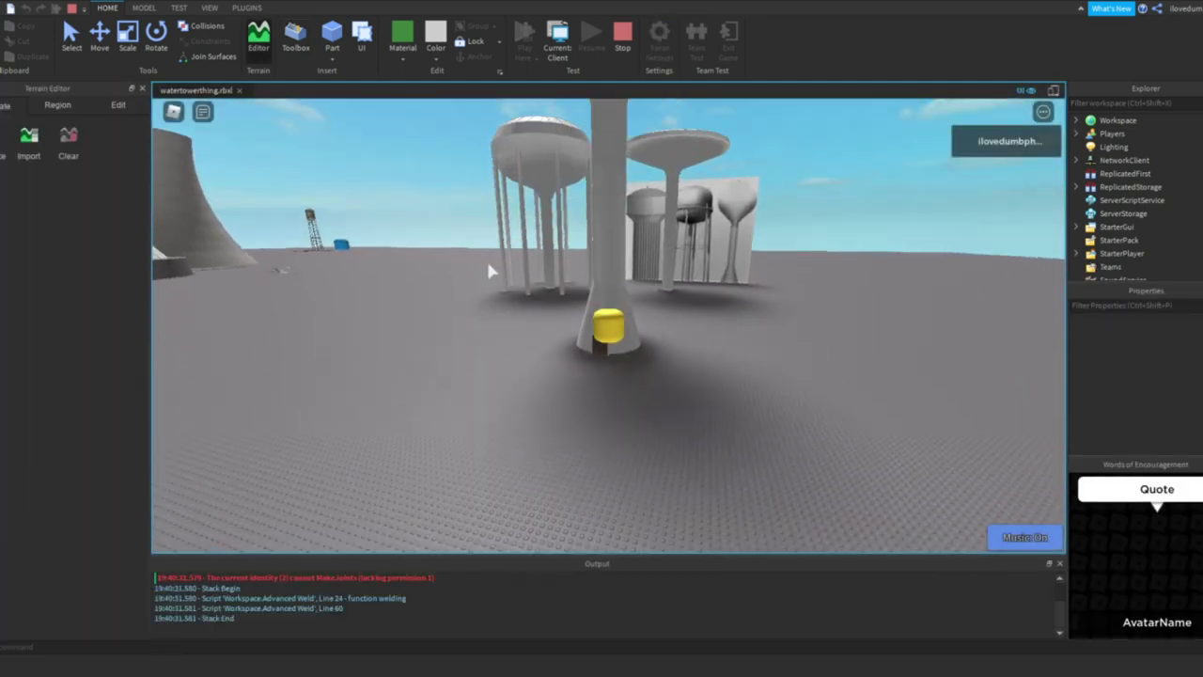
key(w)
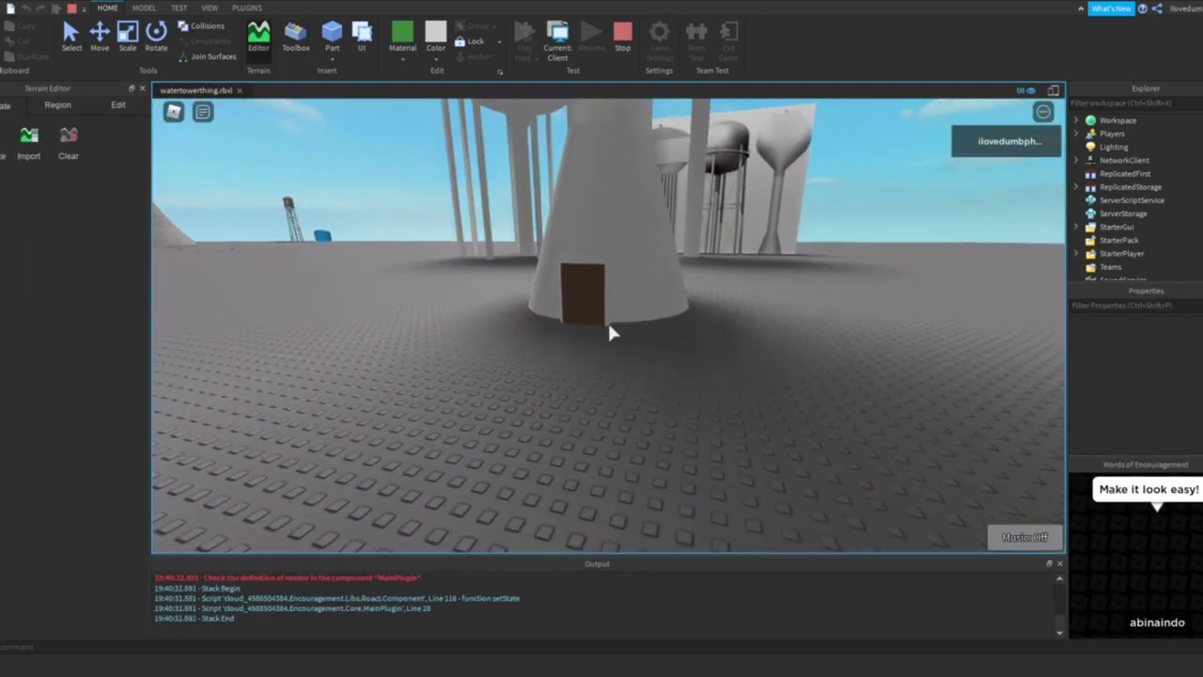
key(w)
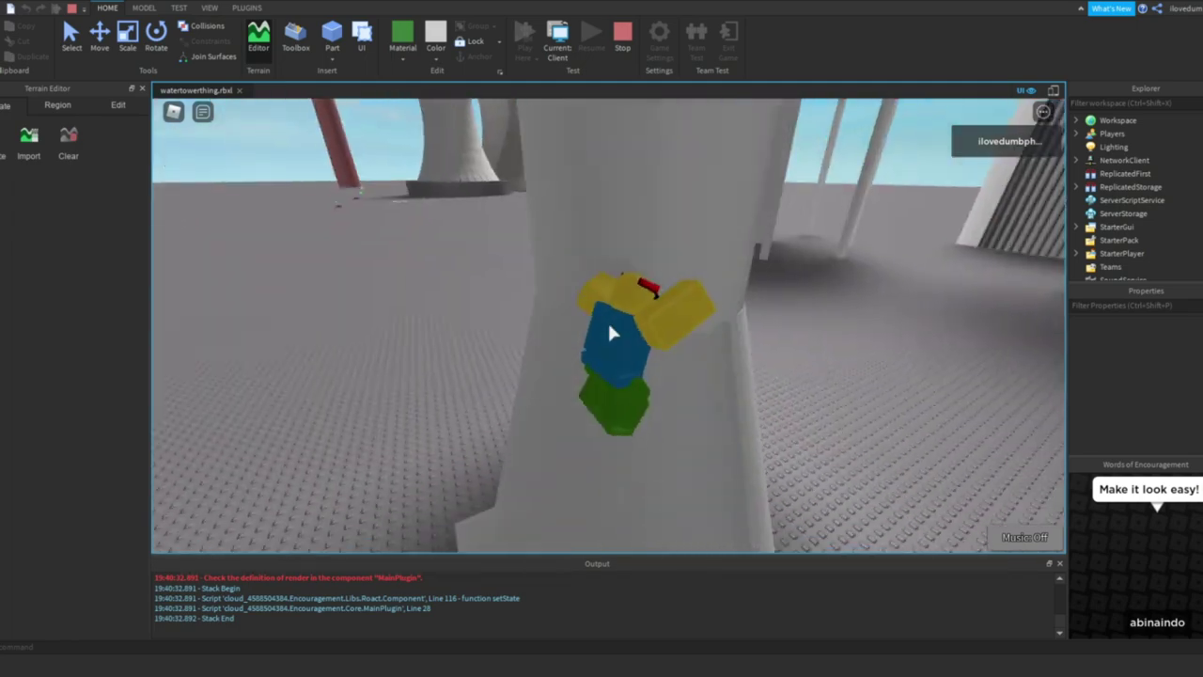
key(w)
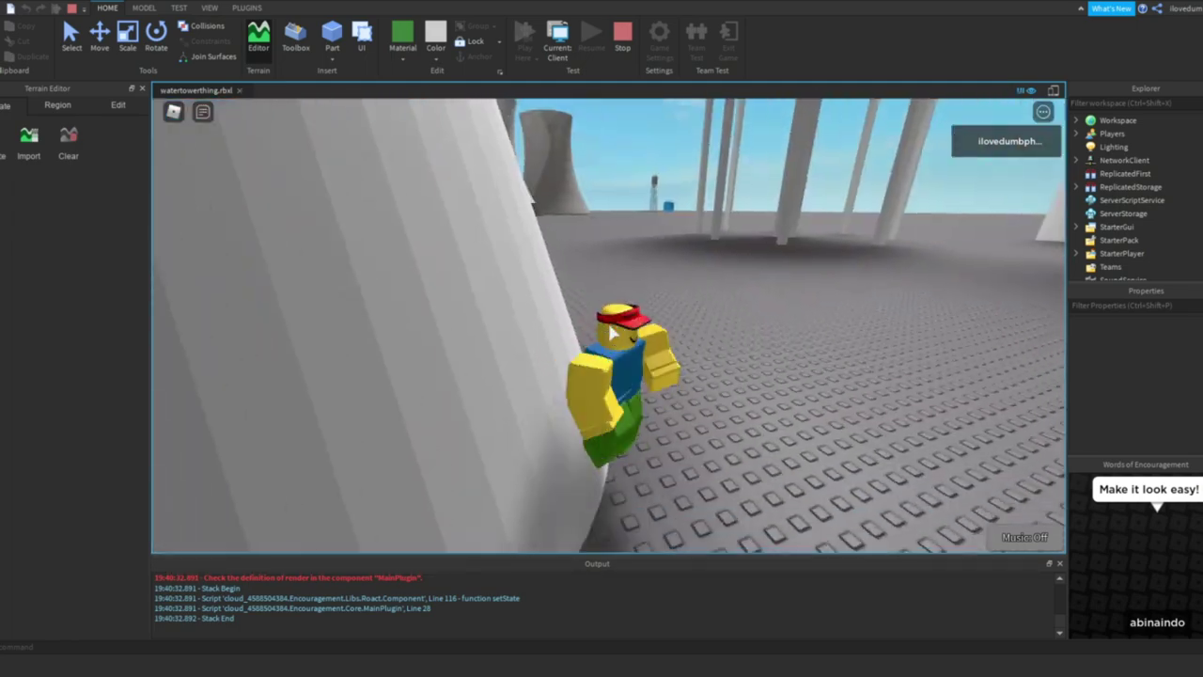
key(w)
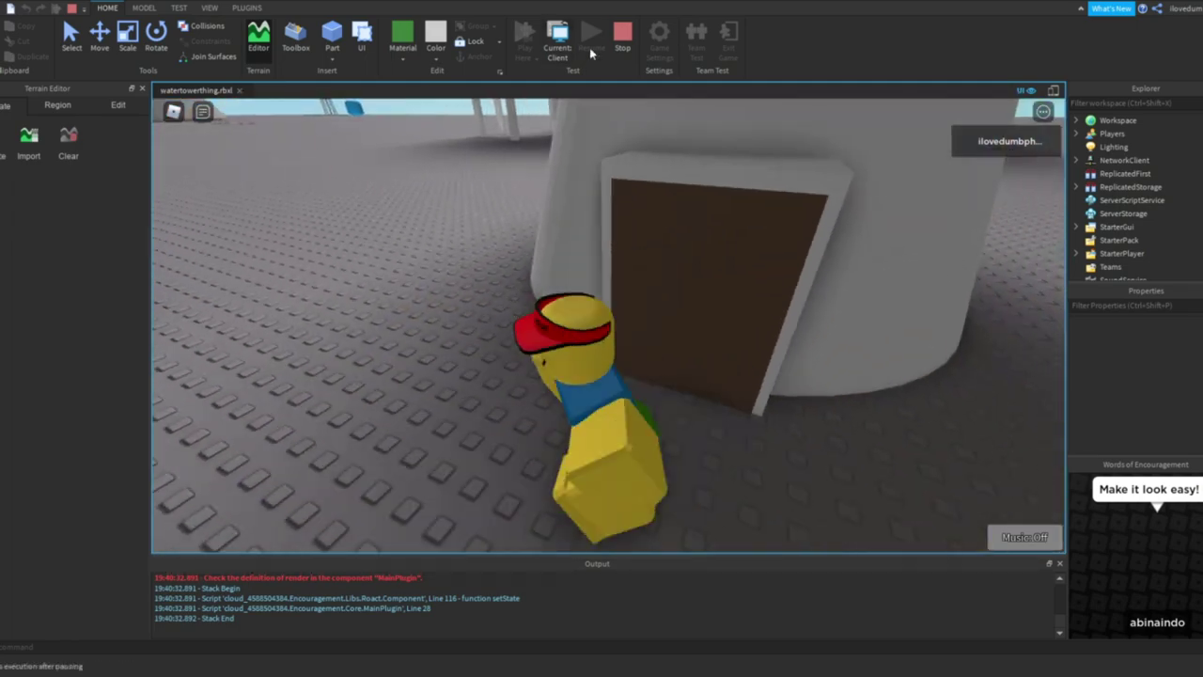
click(622, 38)
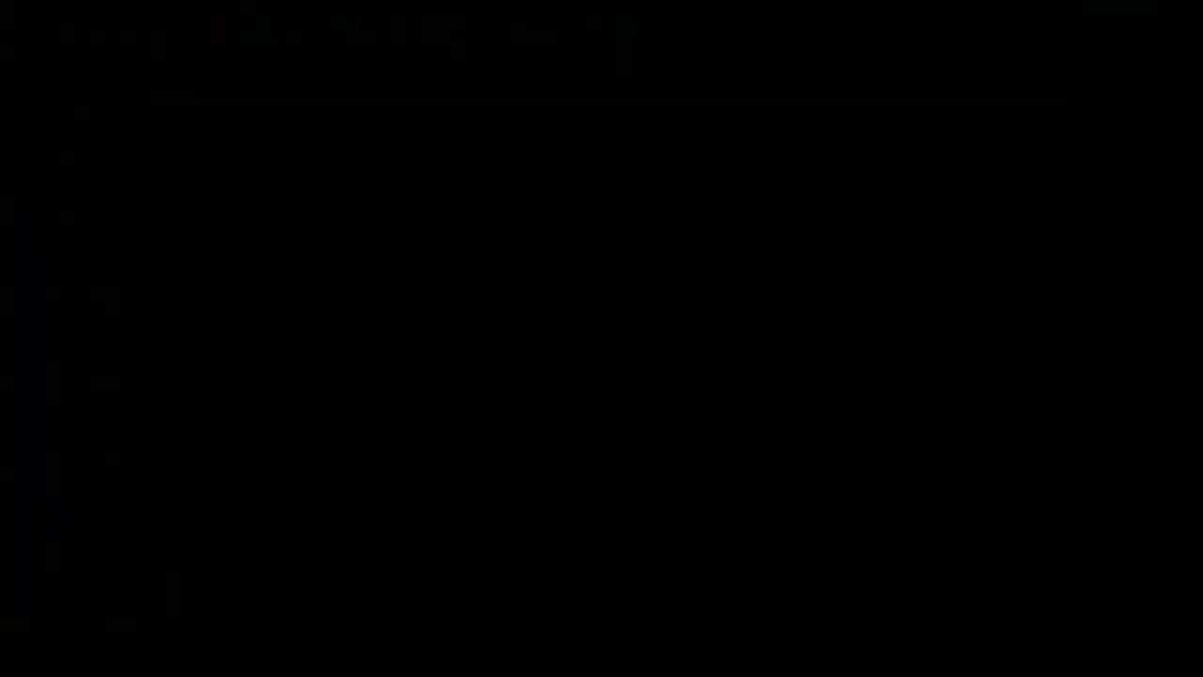